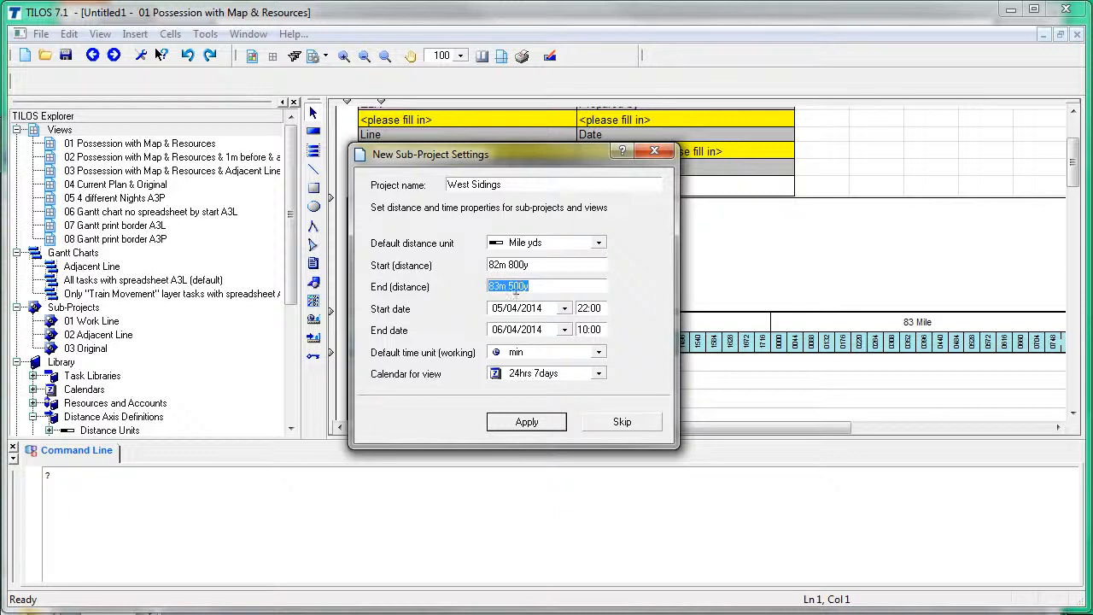
Step: Set the West Sidings end to 83m 525y and dates 11/04/2014 22:00–12/04/2014 7:00, then apply
left_click(524, 288)
left_click(531, 314)
left_click(565, 308)
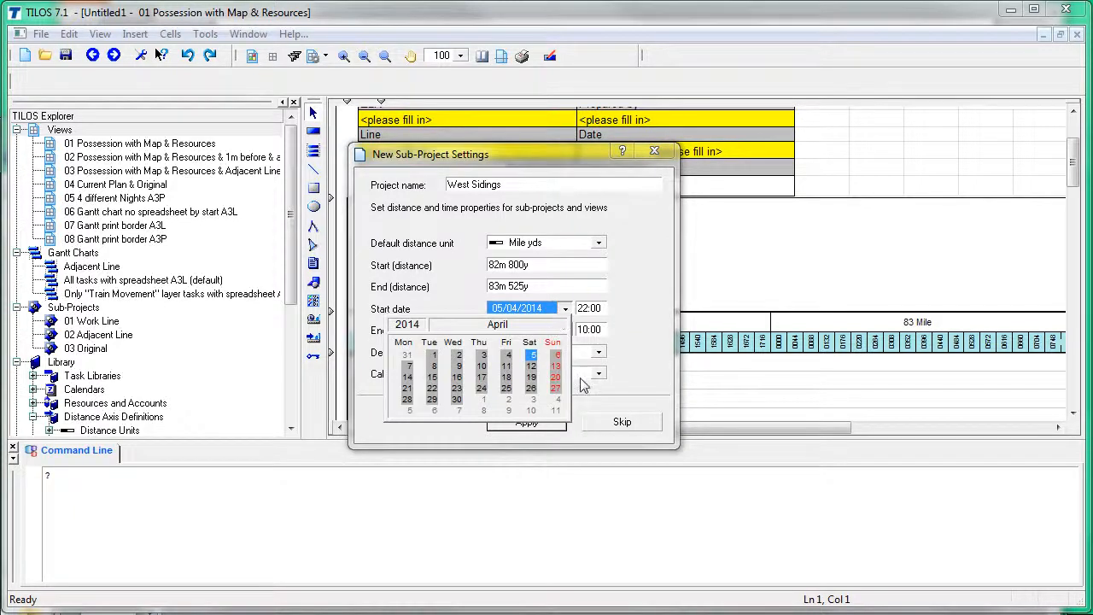
left_click(506, 365)
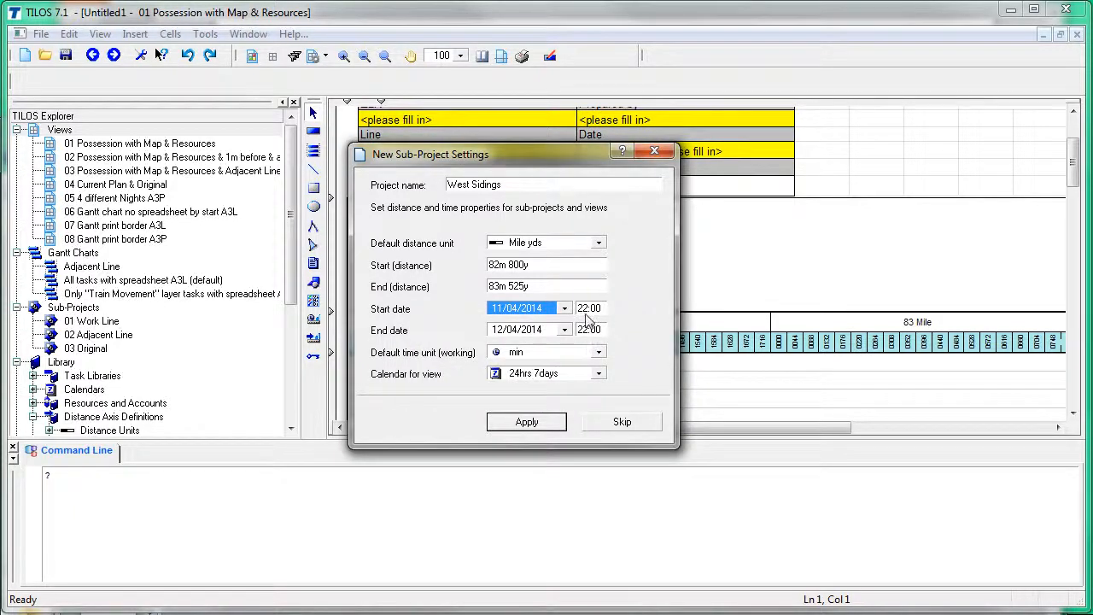
key("Tab")
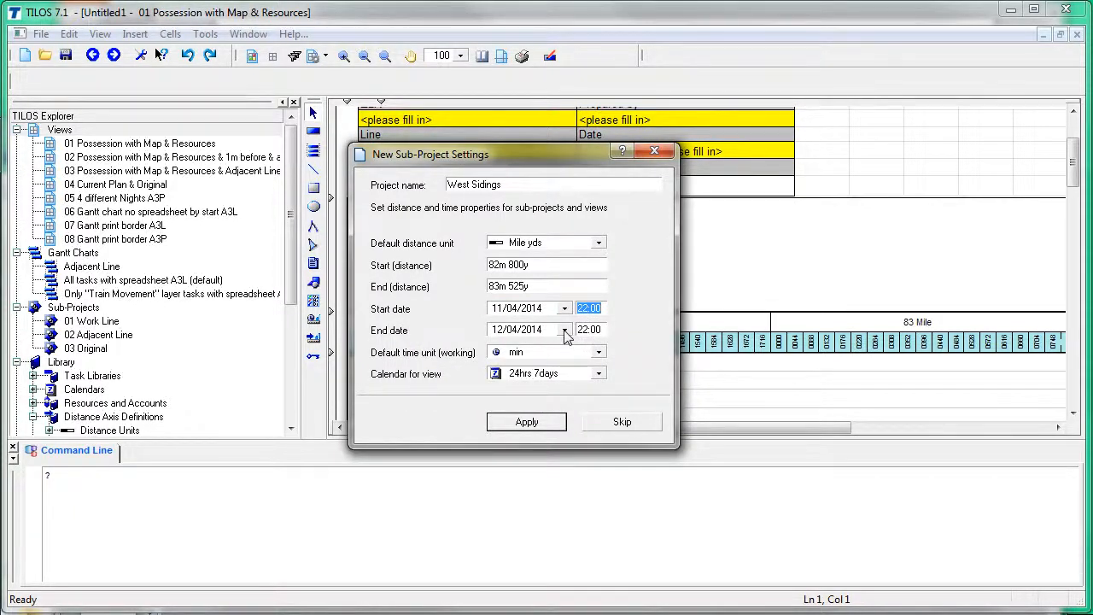
left_click(580, 330)
left_click(529, 265)
left_click(536, 286)
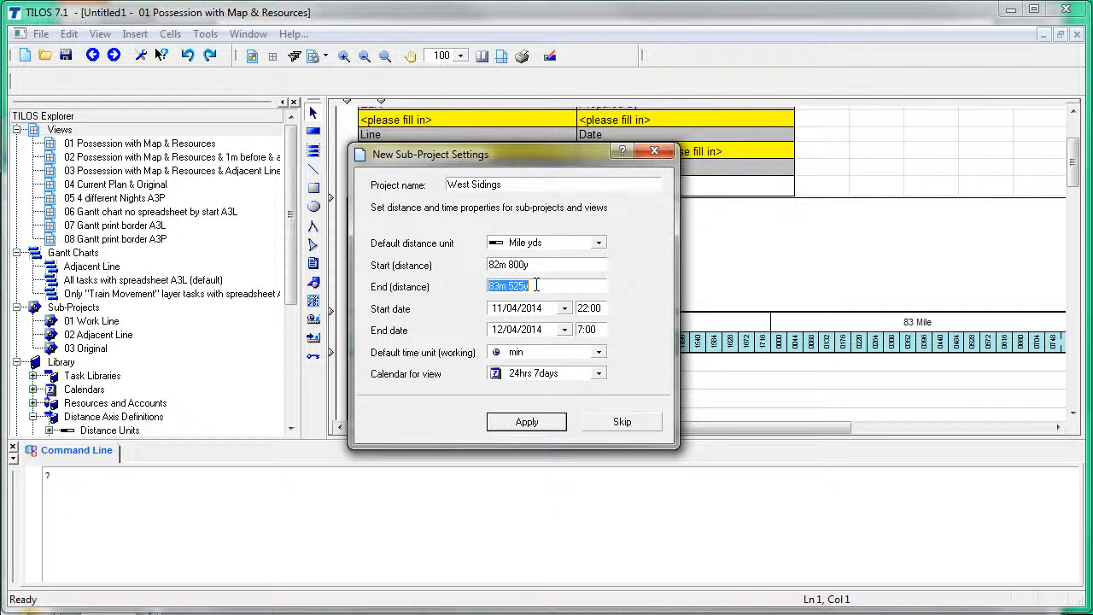
left_click(527, 421)
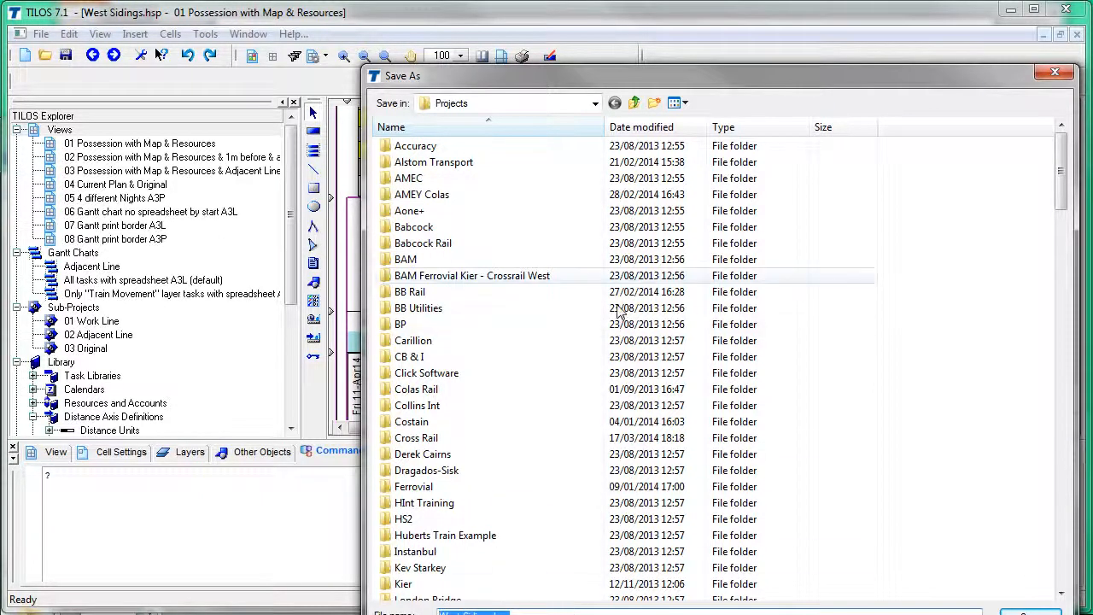
Step: Save the project as West Sidings.hsp and show the time-distance chart cell's Cell Settings
left_click_drag(590, 78, 523, 32)
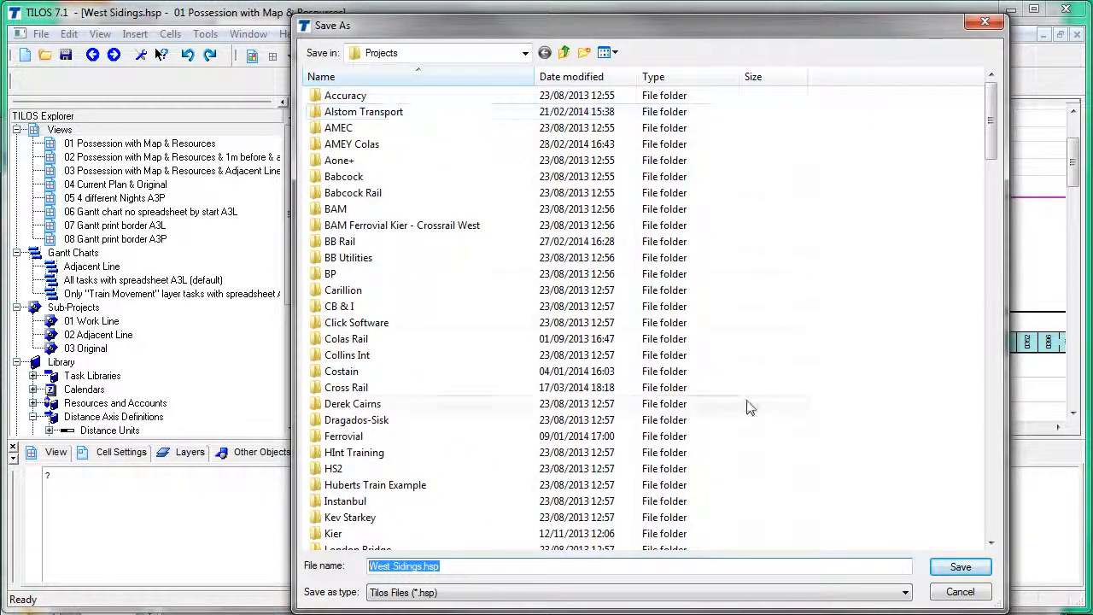
left_click(961, 566)
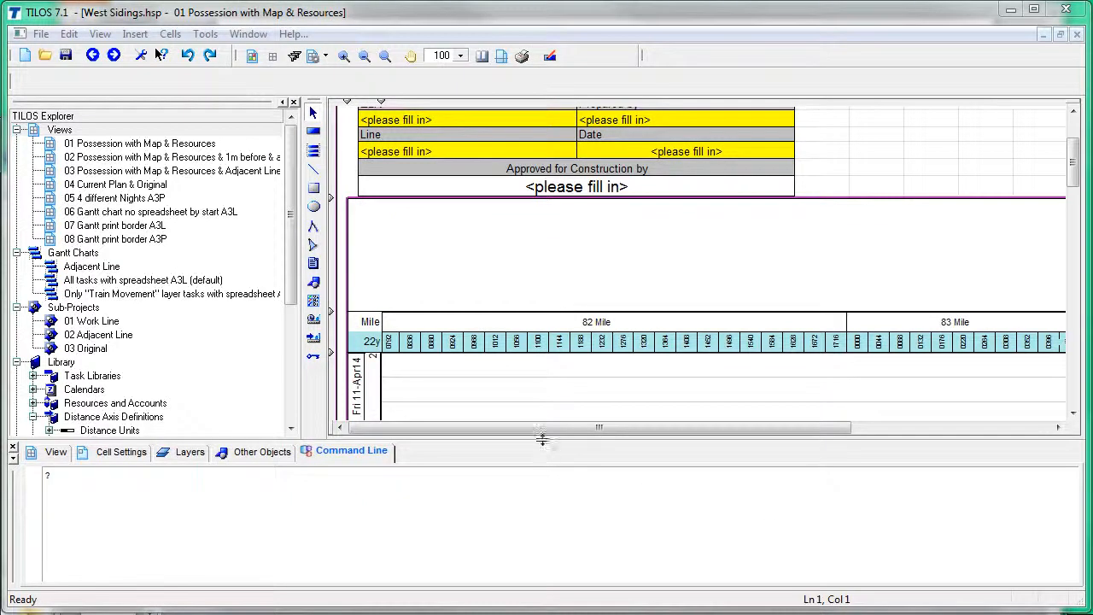
left_click_drag(543, 465, 543, 492)
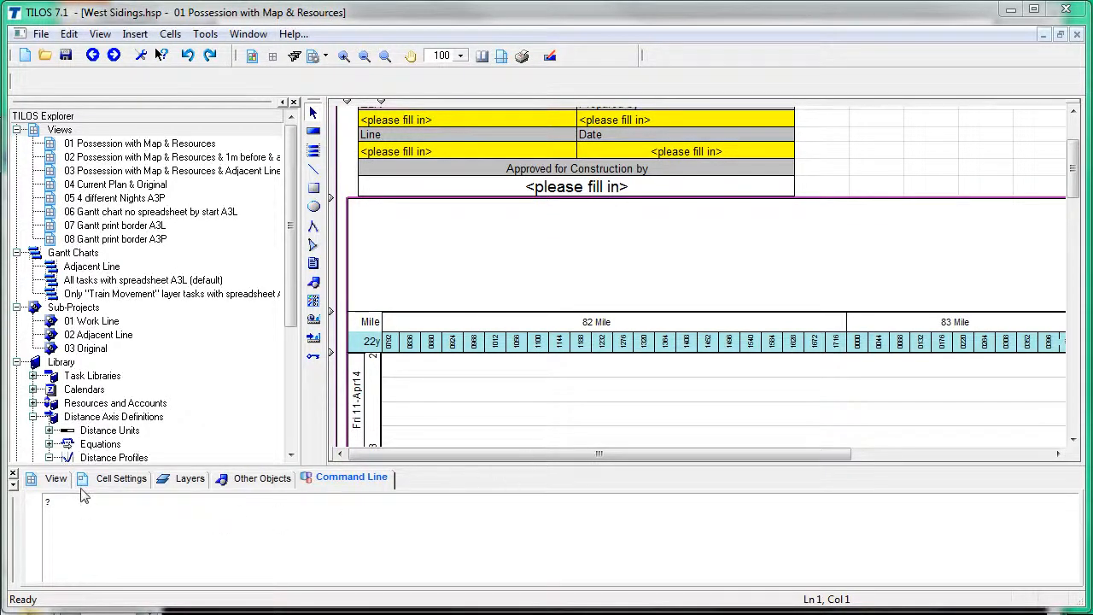
left_click(100, 481)
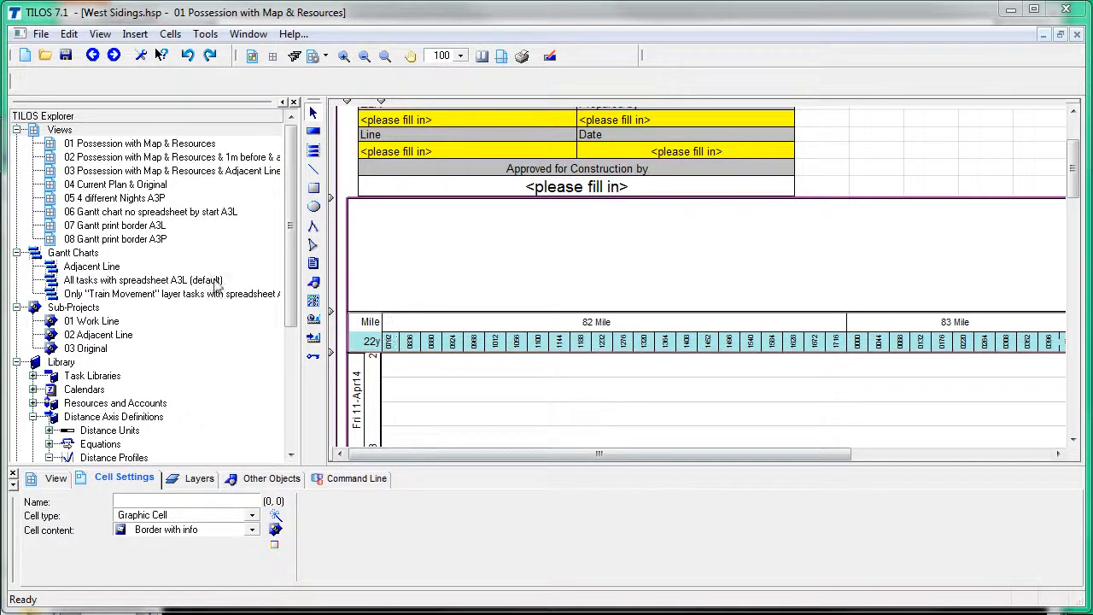
left_click(501, 403)
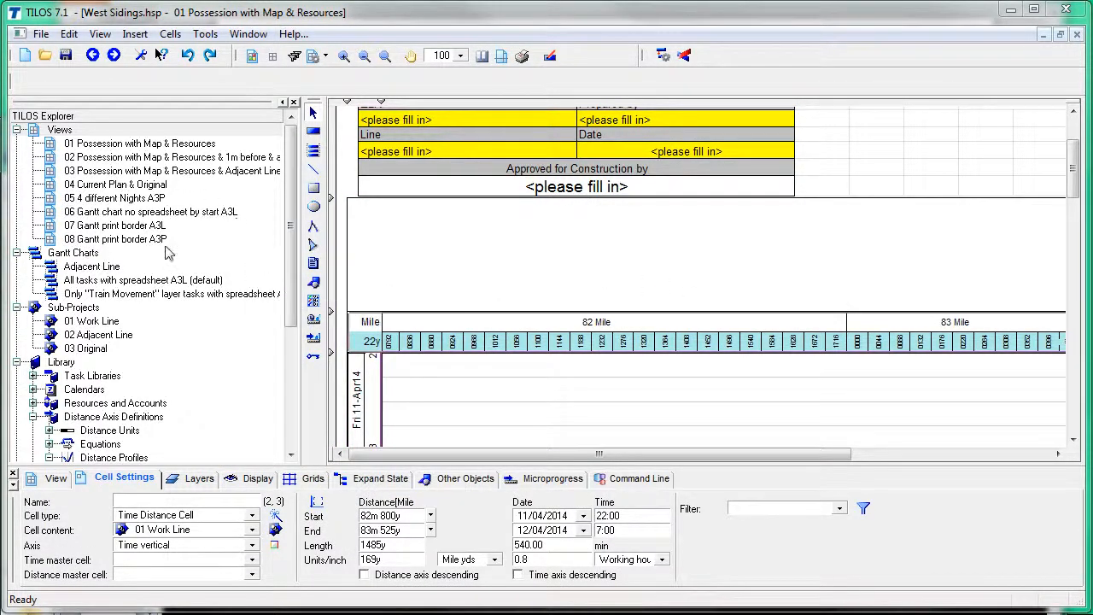
key("alt+Tab")
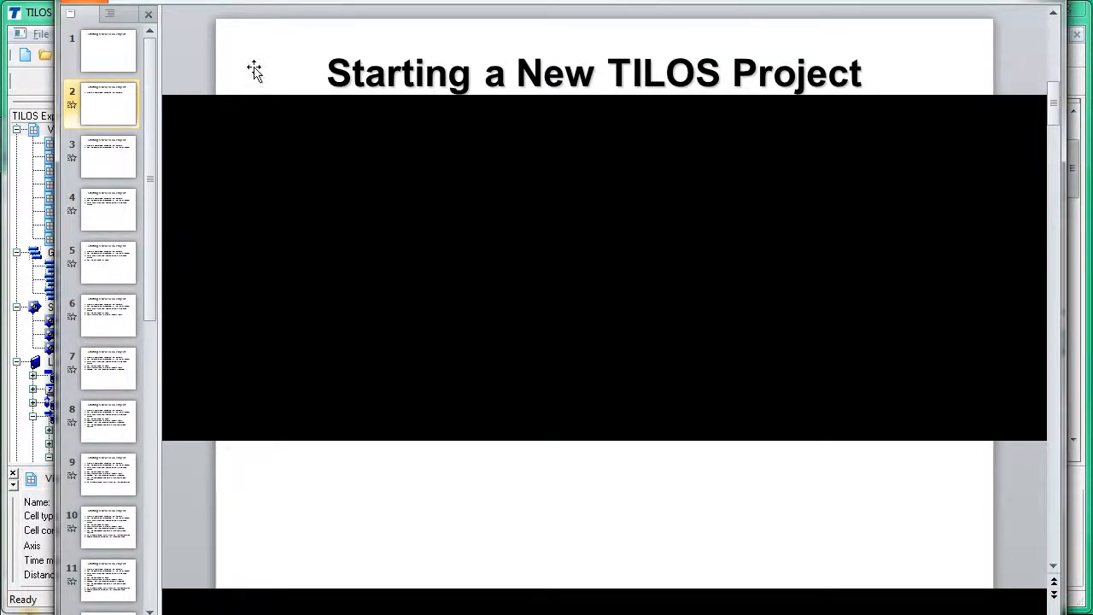
Step: Advance the PowerPoint slides to slide 3 and return to TILOS
key("Page_Down")
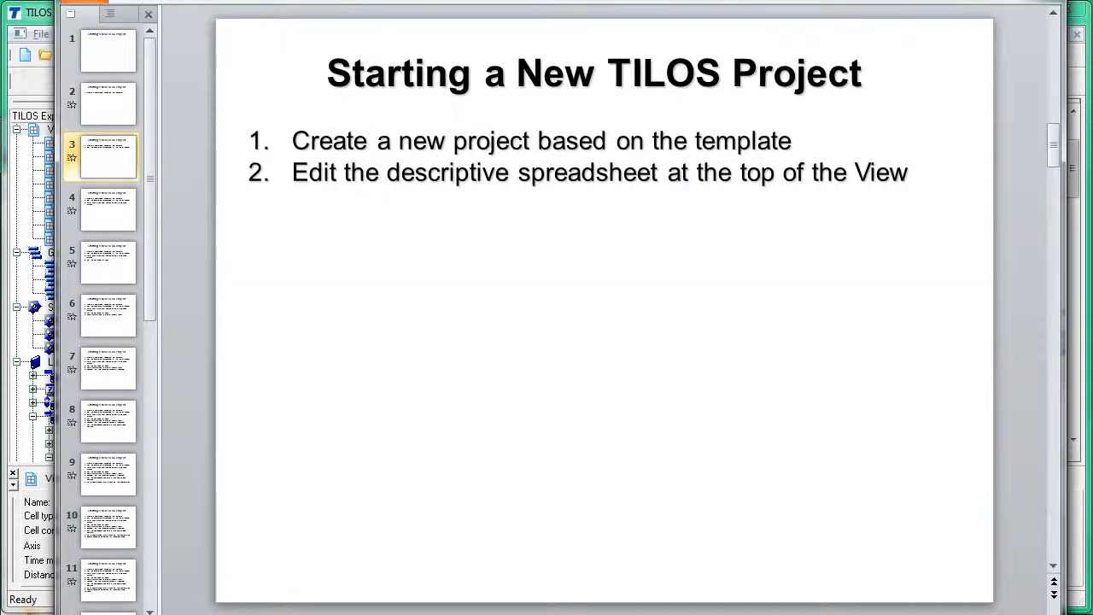
key("alt")
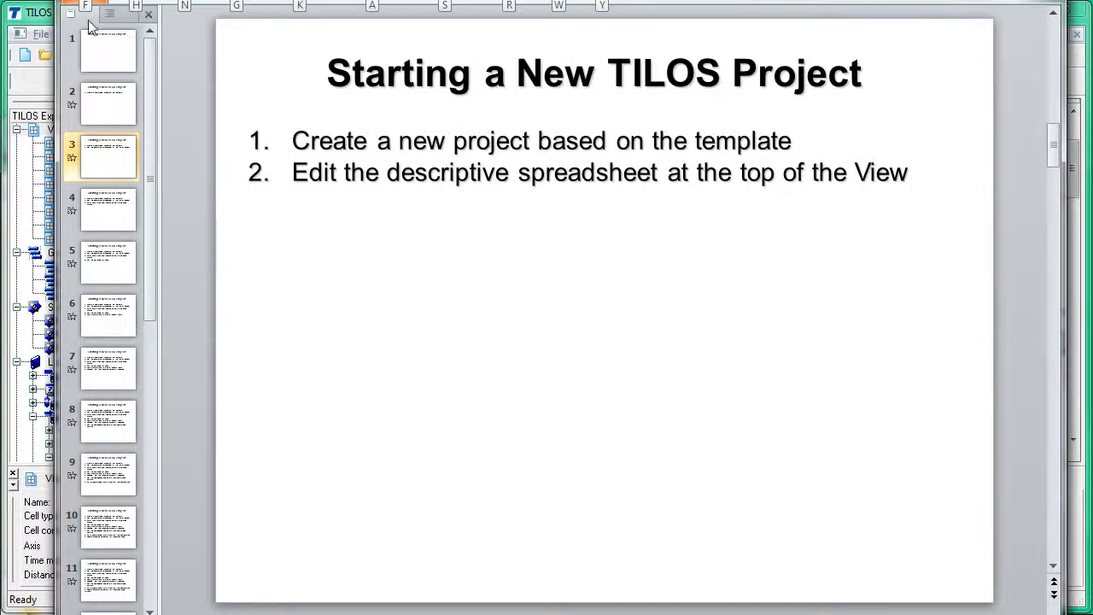
key("alt+Tab")
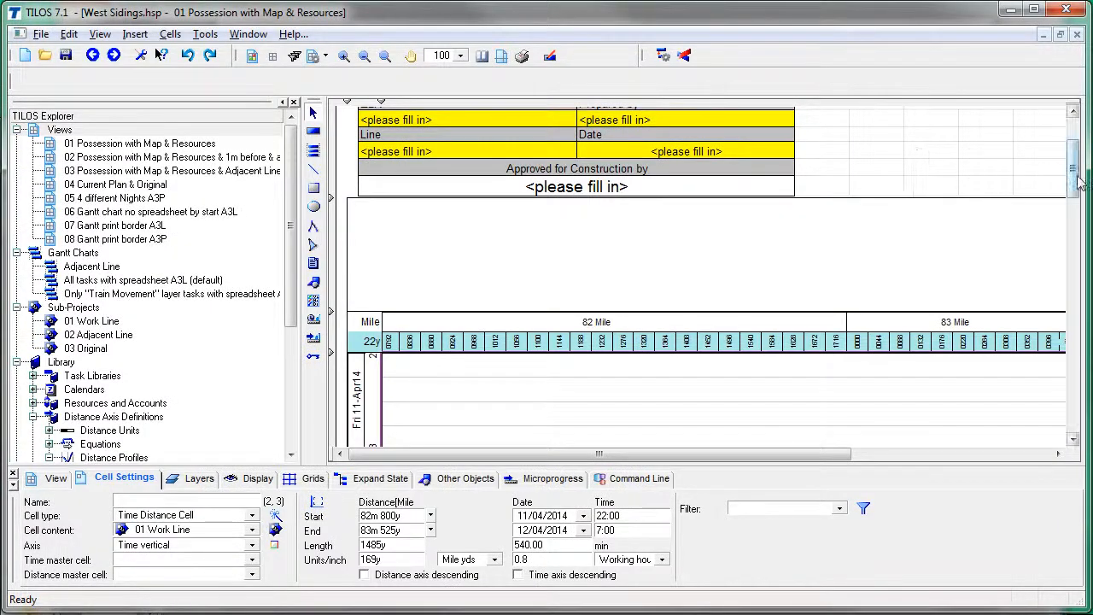
Step: Select the View's embedded descriptive spreadsheet, check its Position and OLE Object details, and edit it in Excel
scroll(1077, 183, "up", 3)
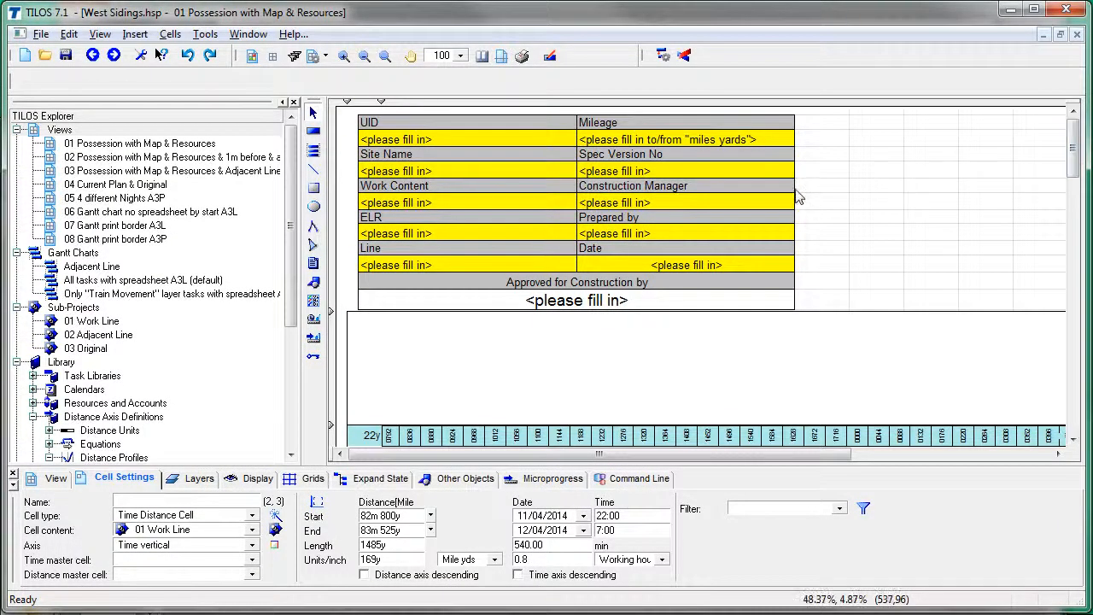
left_click(798, 197)
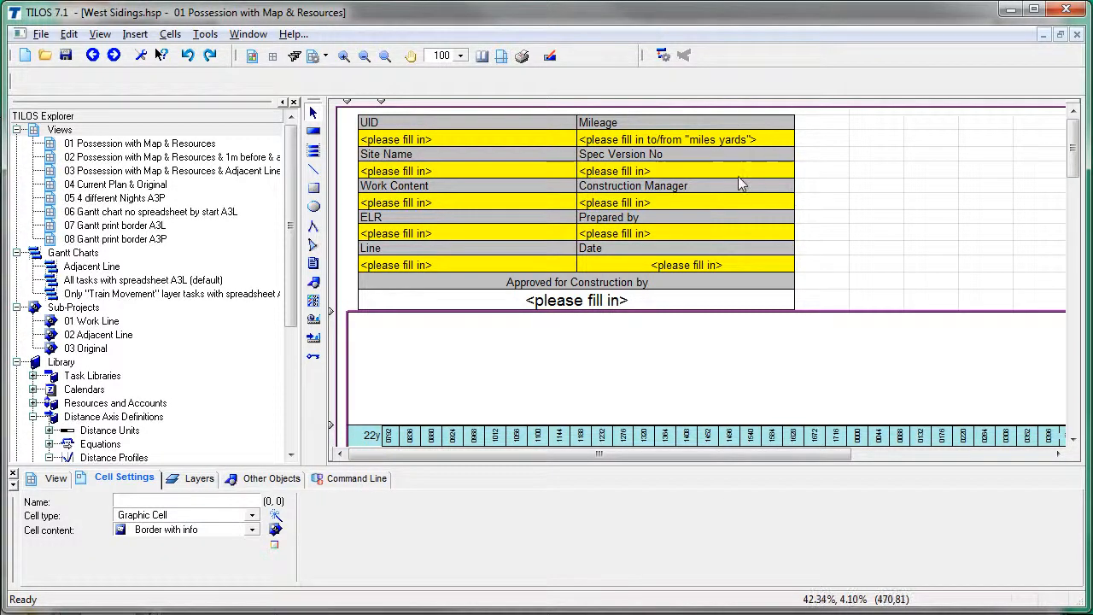
left_click(683, 117)
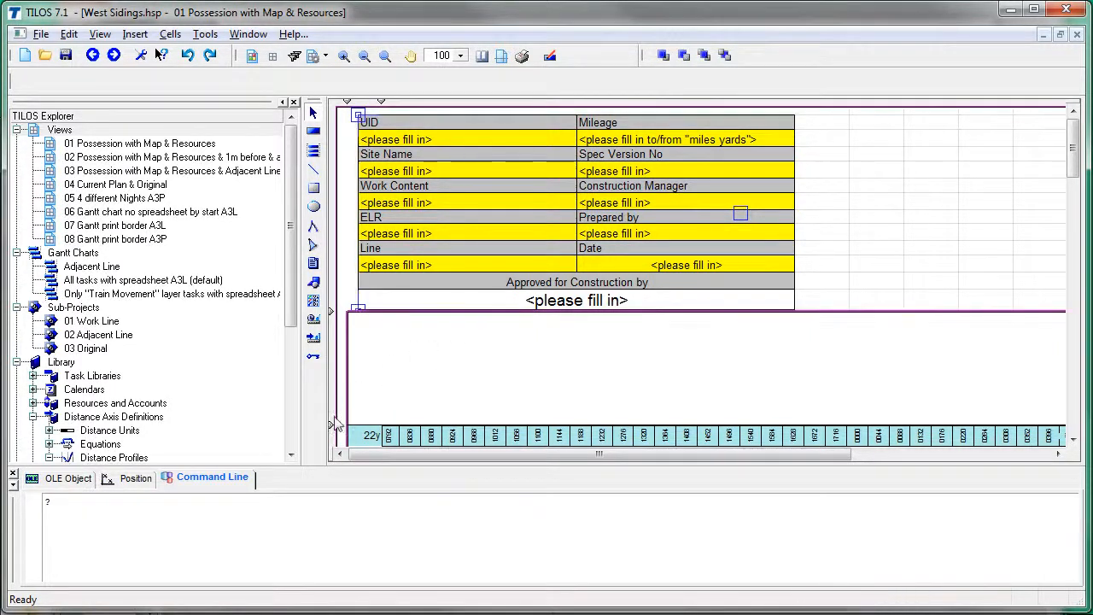
left_click(137, 478)
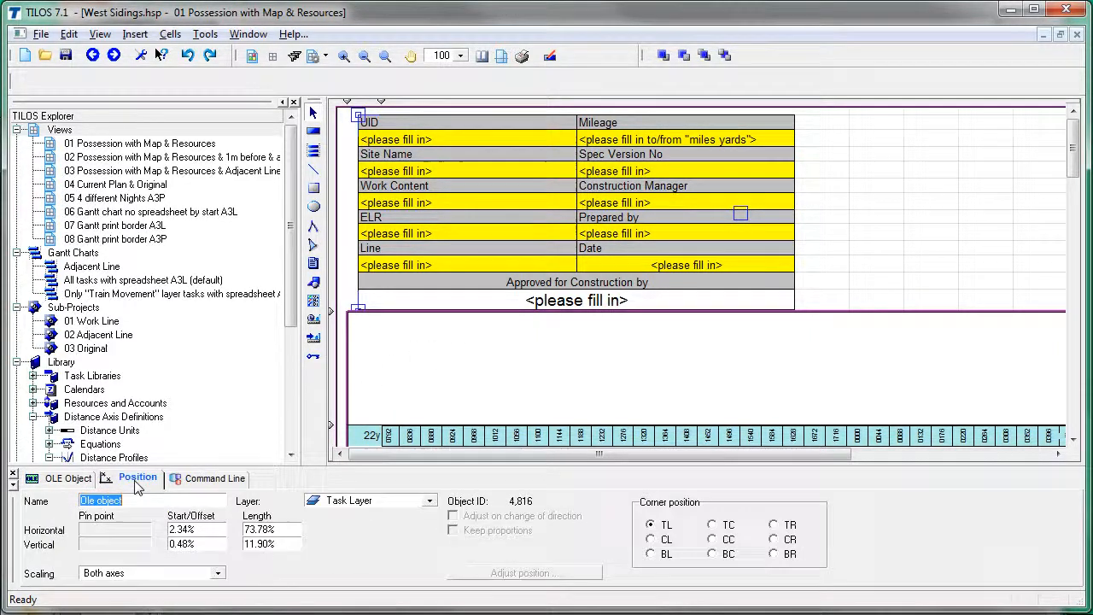
left_click(71, 478)
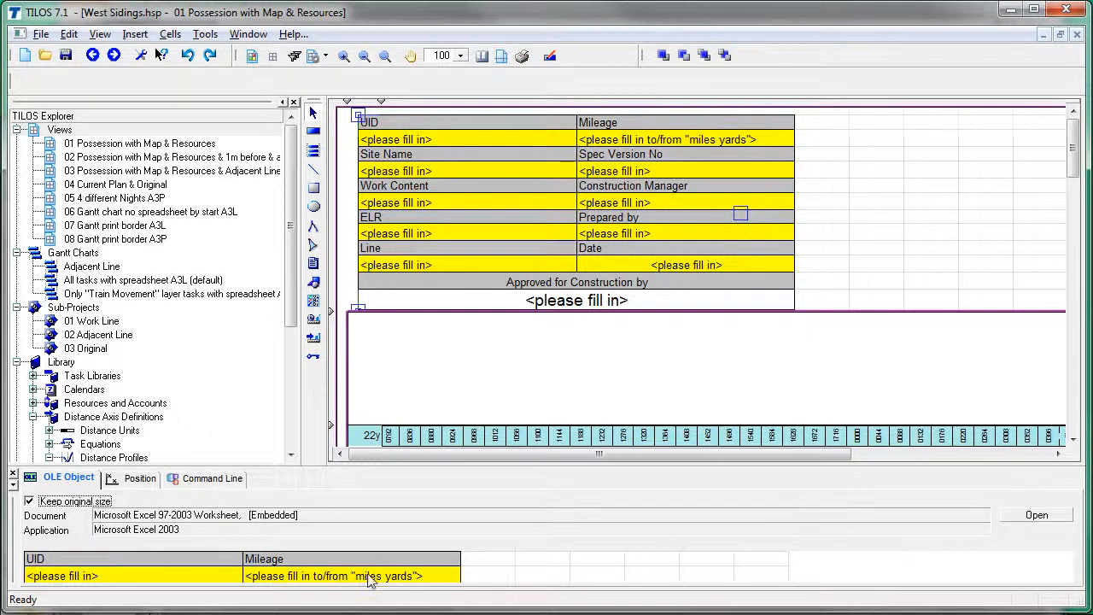
double_click(398, 570)
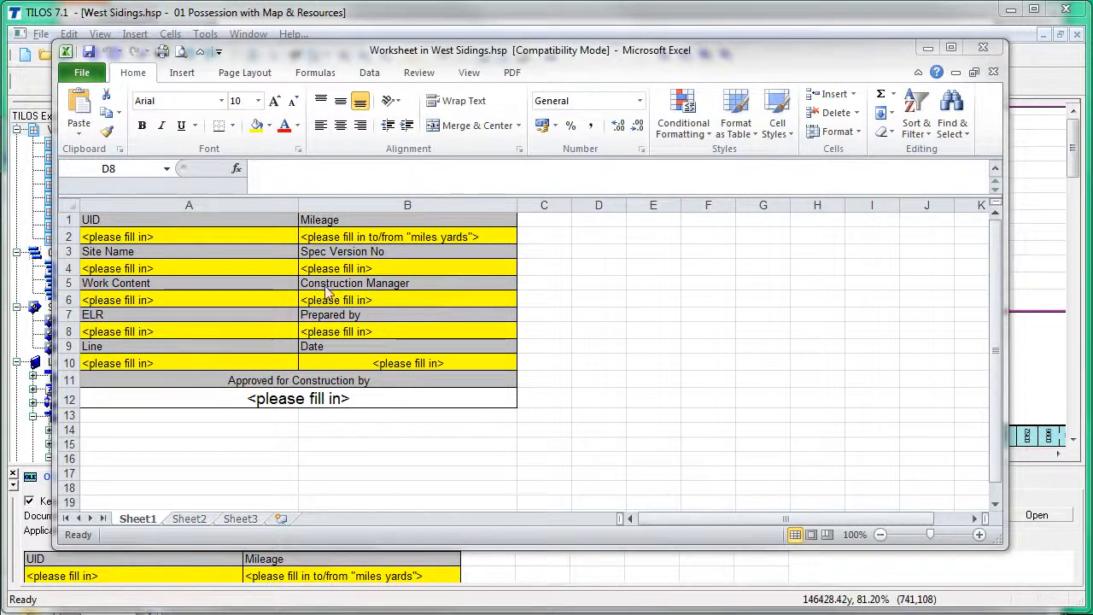
Step: Paste the filled-in values into A1–A10 and B1–B10, left-aligning column A
left_click(245, 224)
left_click_drag(245, 224, 231, 356)
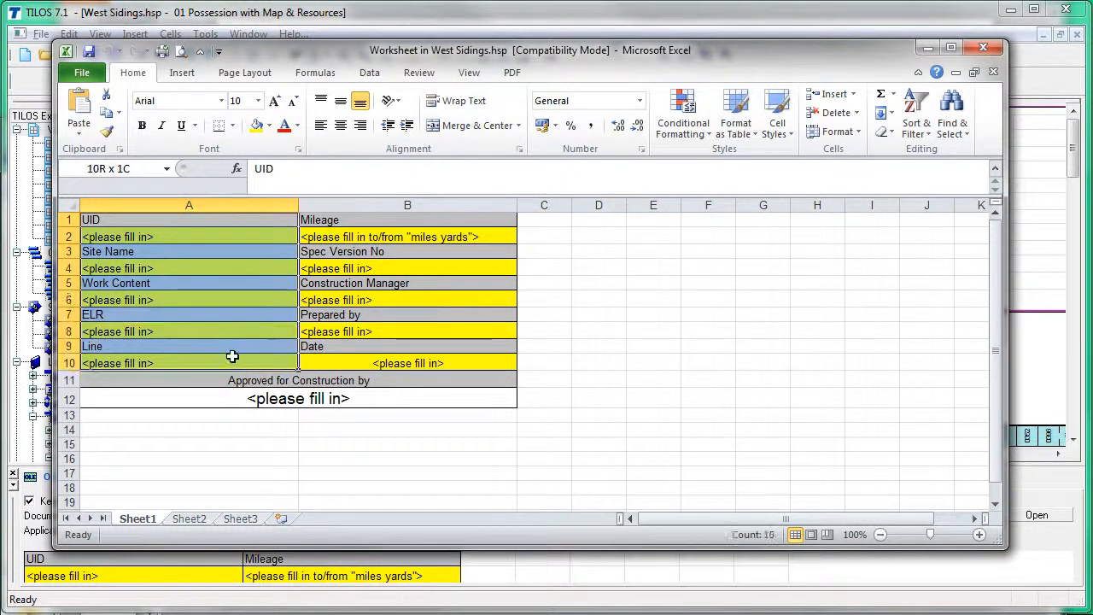
type("UID 51380117 Site Name West Sidings Work Content CORE MOBCS ELR <please fill in> Line Down")
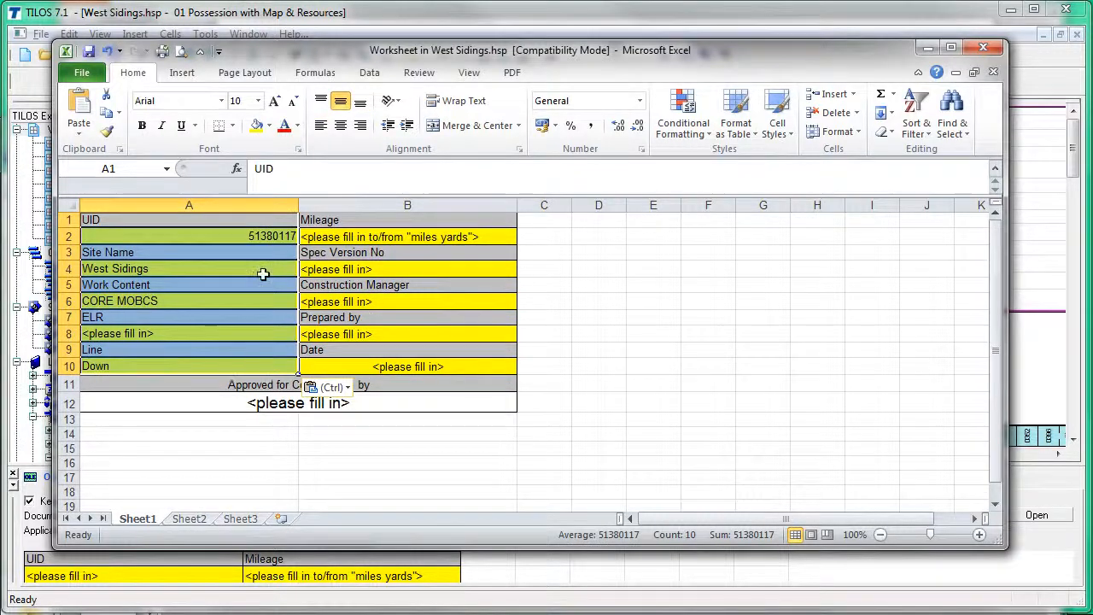
left_click(323, 127)
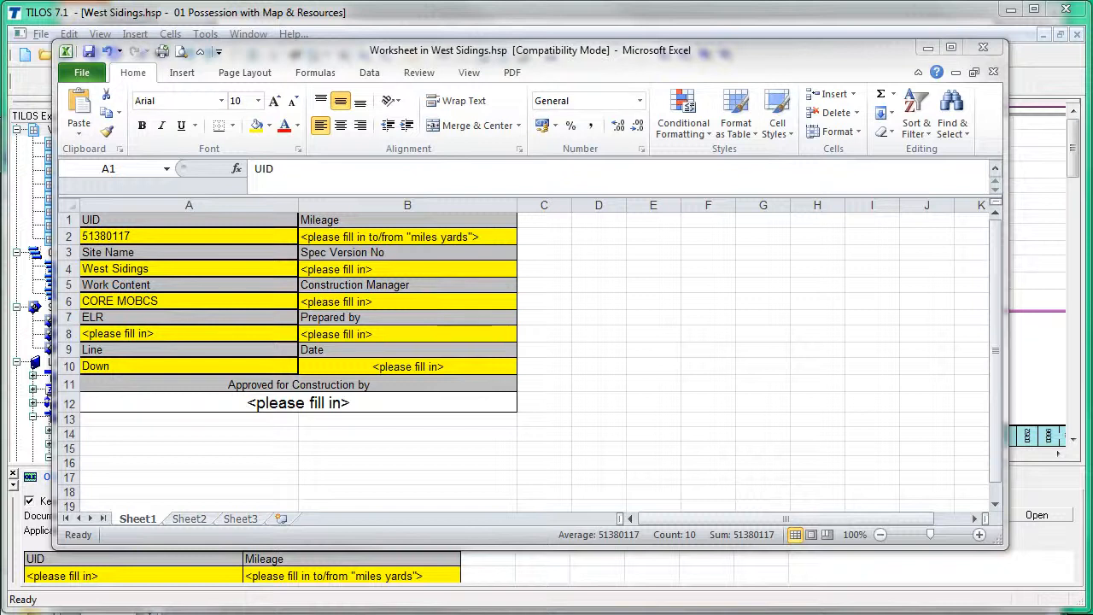
left_click_drag(416, 221, 419, 364)
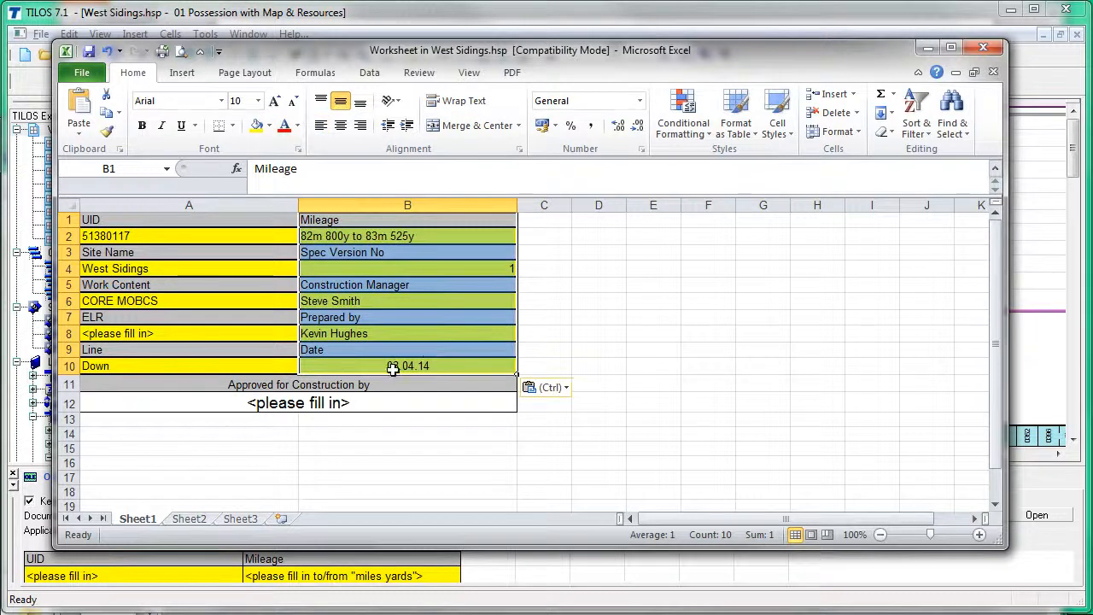
Step: Change the B10 date to 11.04.14 and enter the approver's name in A12
left_click(392, 367)
left_click(265, 168)
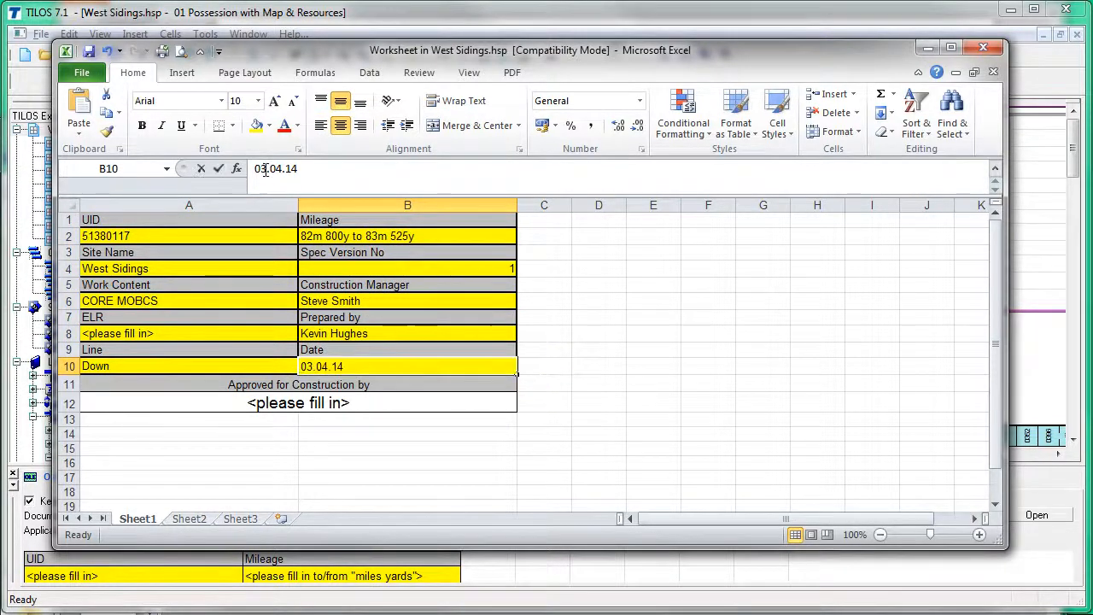
double_click(265, 168)
type("11")
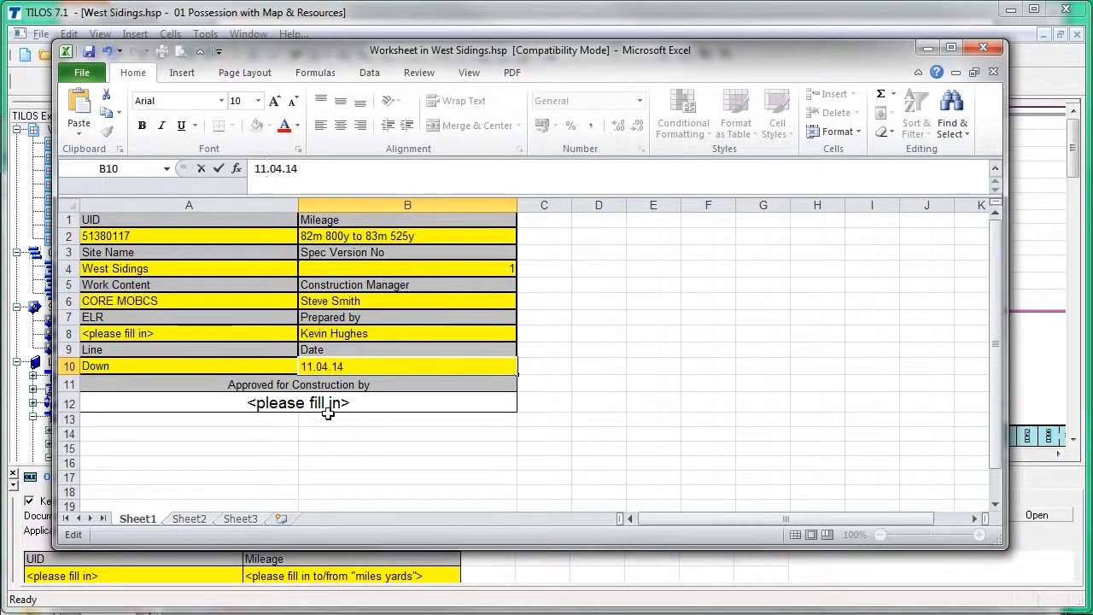
left_click(328, 410)
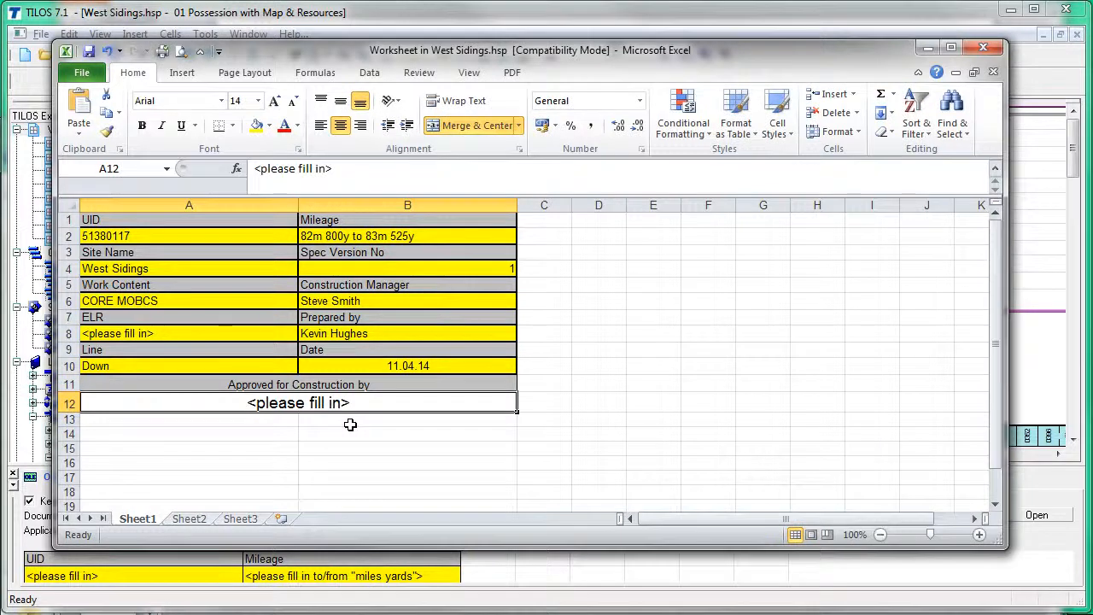
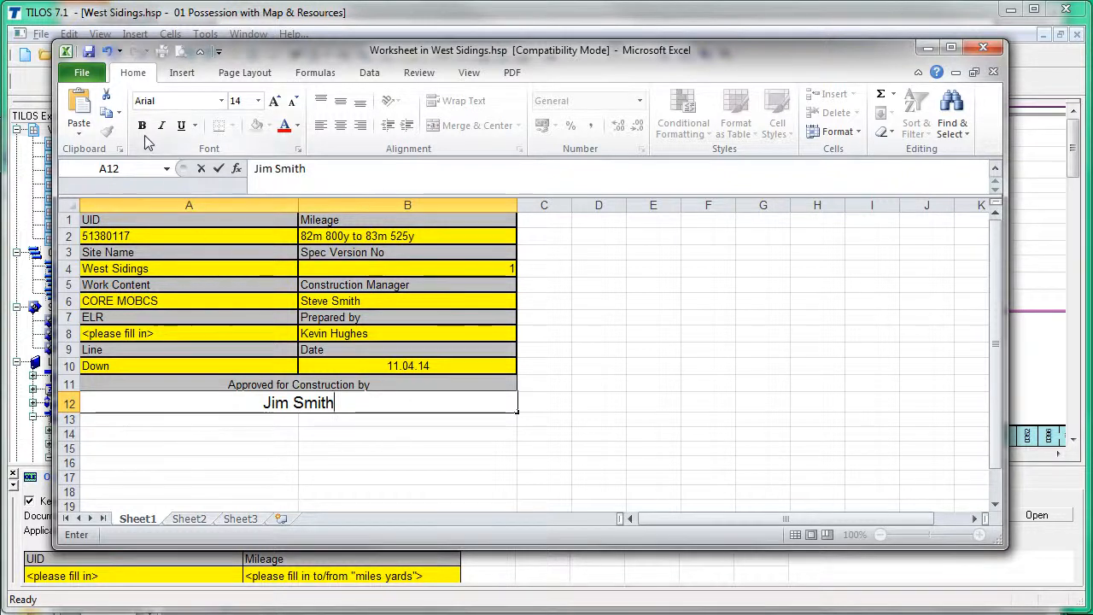
left_click(90, 52)
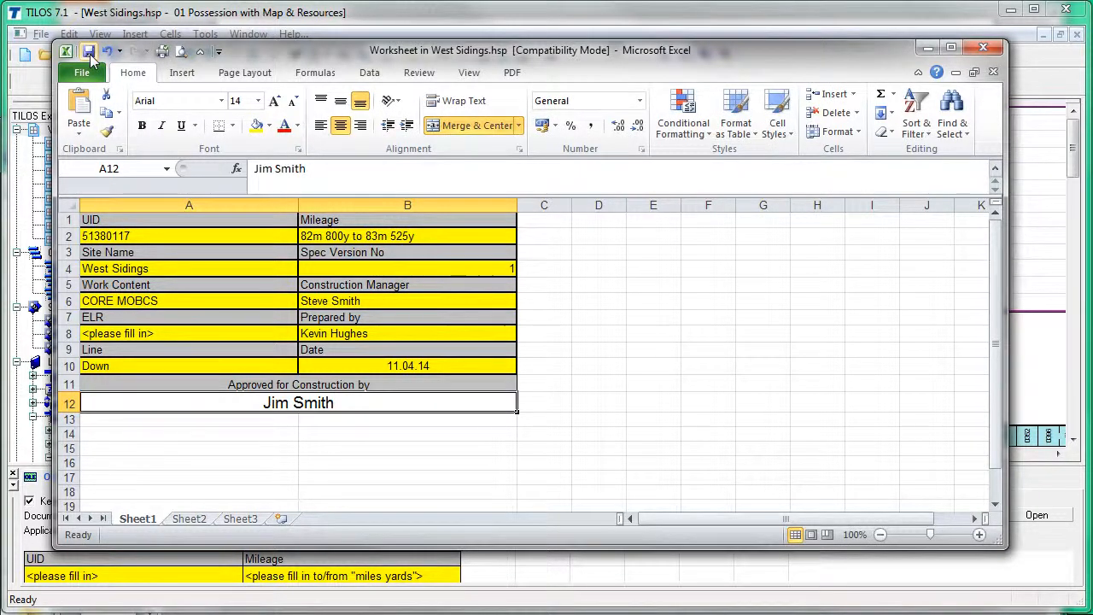
Step: Close the Excel worksheet so the updated spreadsheet returns to the TILOS View
left_click(66, 51)
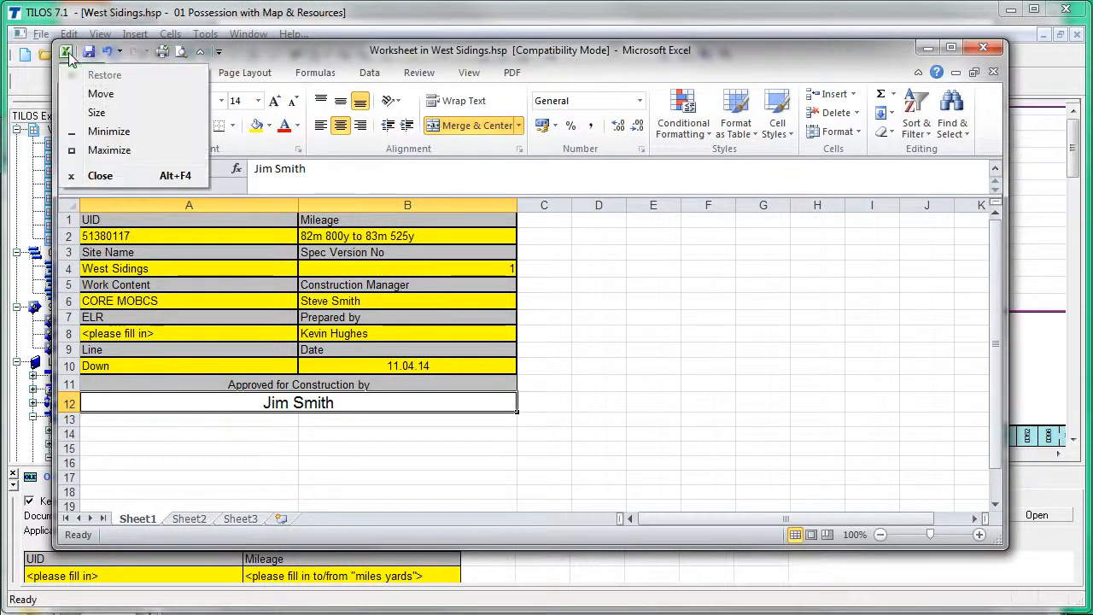
left_click(114, 176)
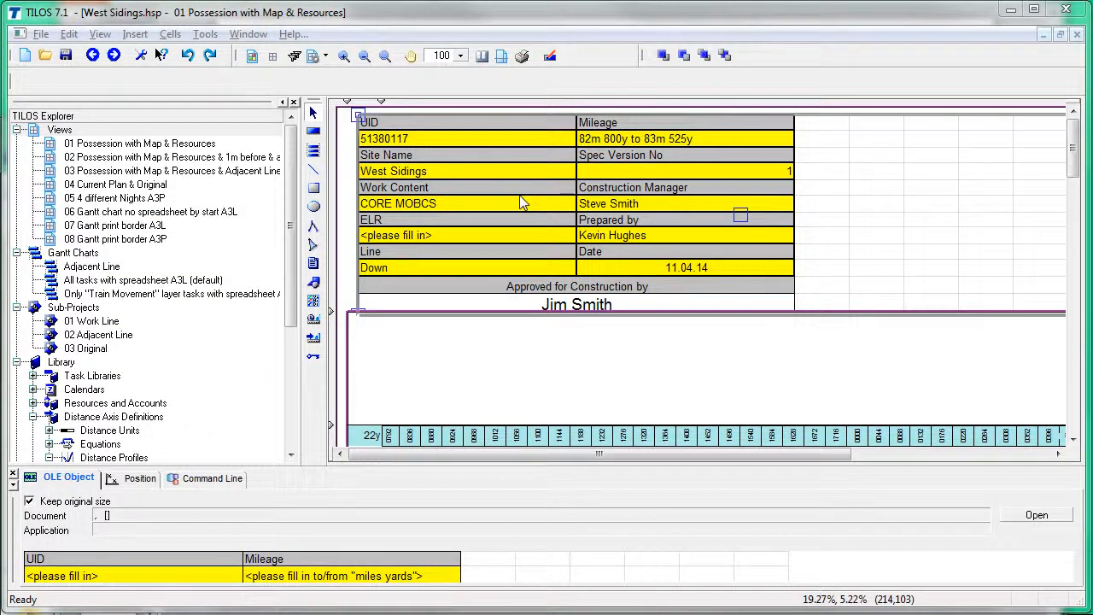
key("alt+Tab")
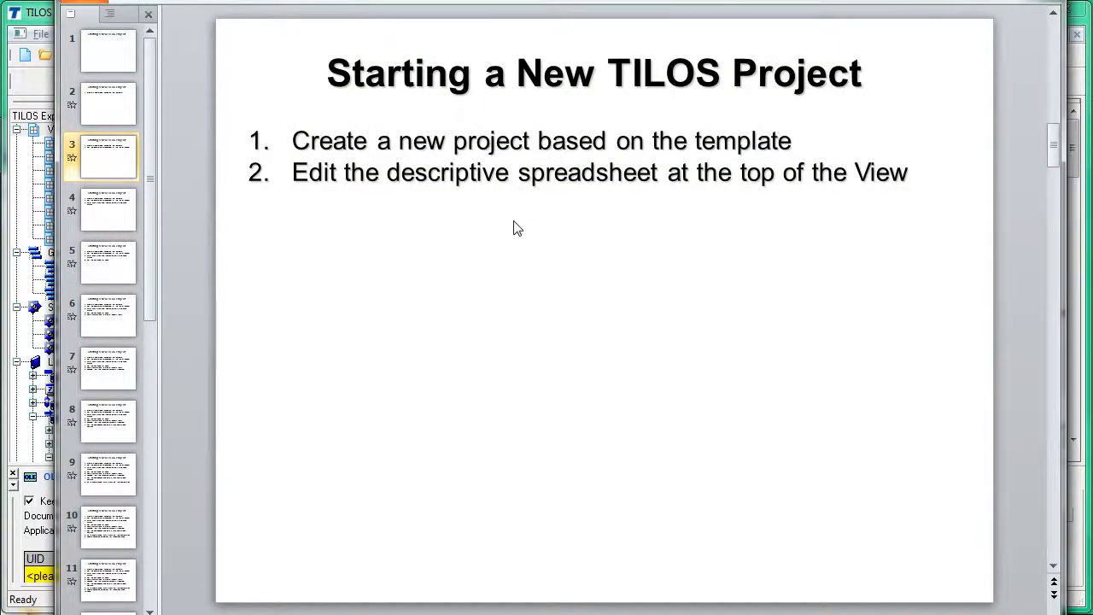
Step: Scroll to PowerPoint slide 4 on Distance Profiles extents, then bring TILOS back to the front
scroll(516, 227, "down", 1)
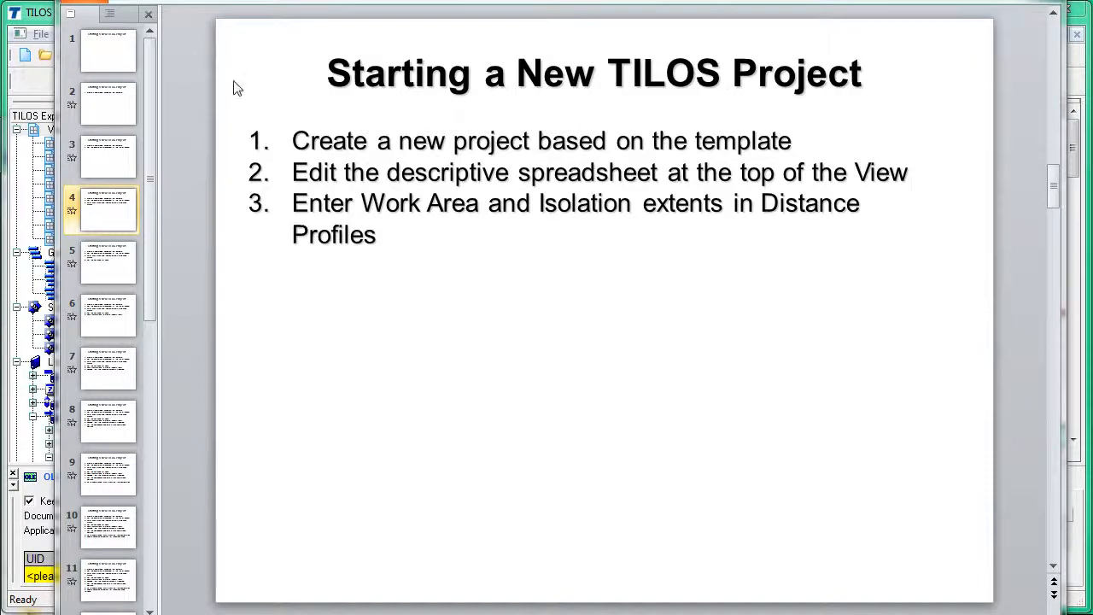
left_click(47, 23)
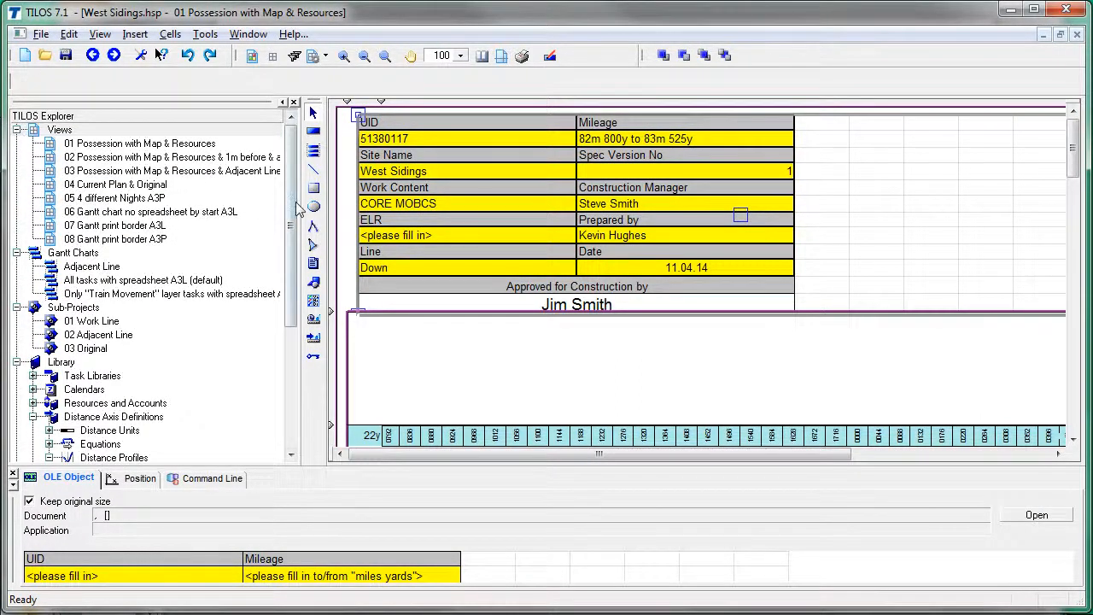
Step: Expand Library > Distance Axis Definitions > Distance Profiles to list Isolation and Work Area extents
left_click_drag(291, 198, 276, 290)
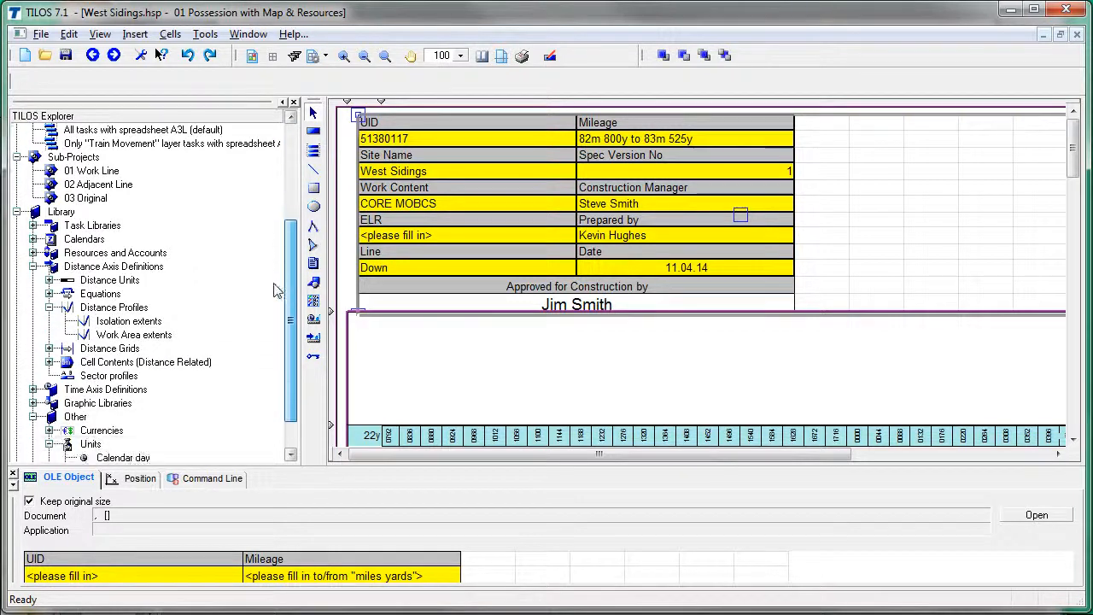
left_click(33, 266)
left_click(32, 307)
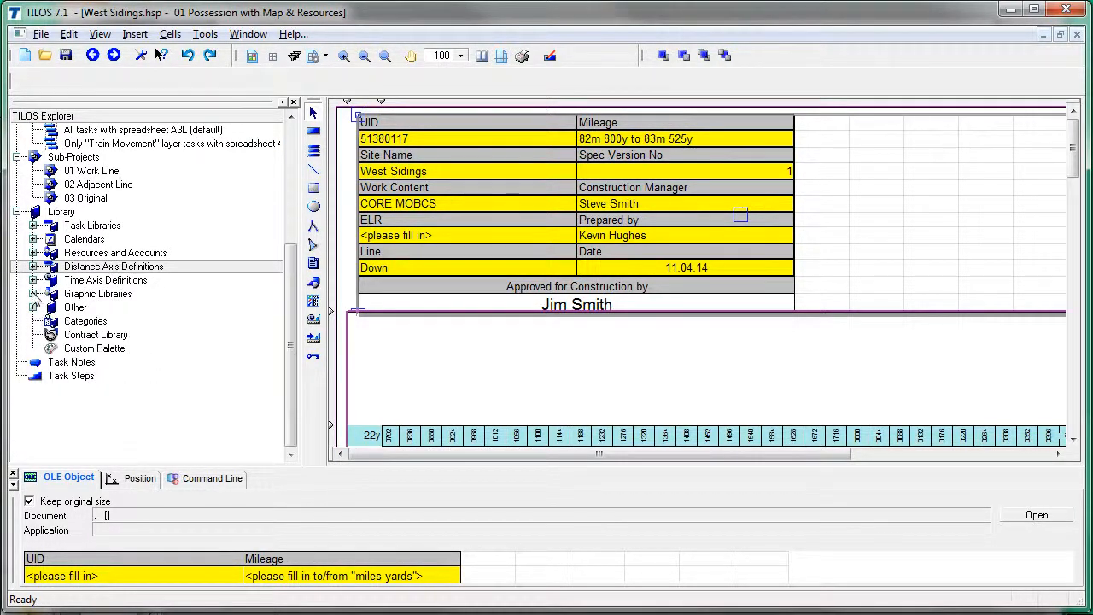
left_click(32, 267)
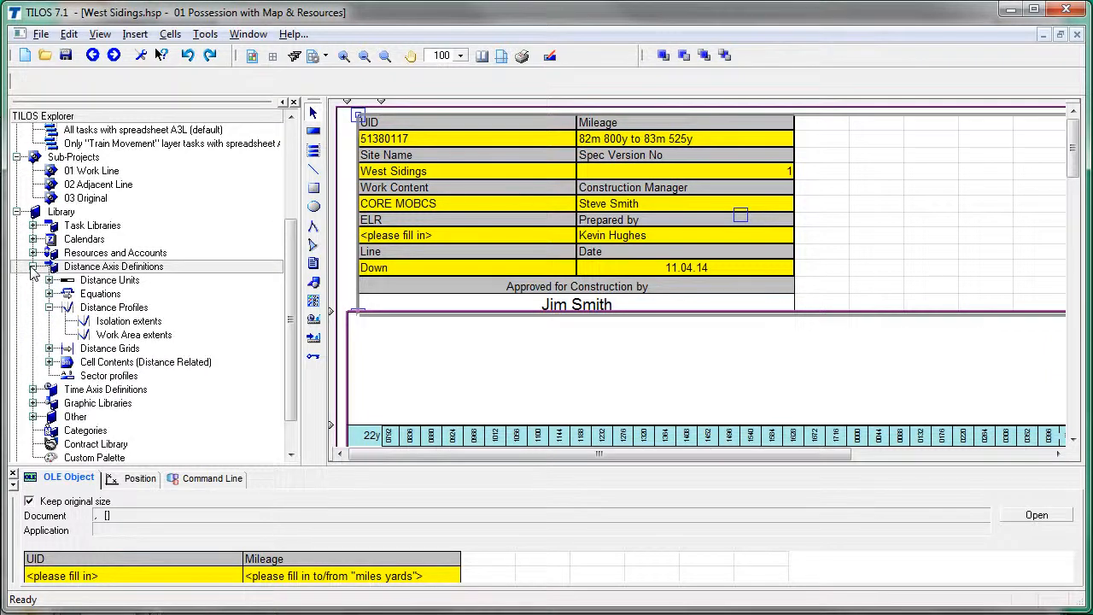
left_click(49, 307)
left_click(50, 307)
left_click(133, 322)
left_click(140, 337)
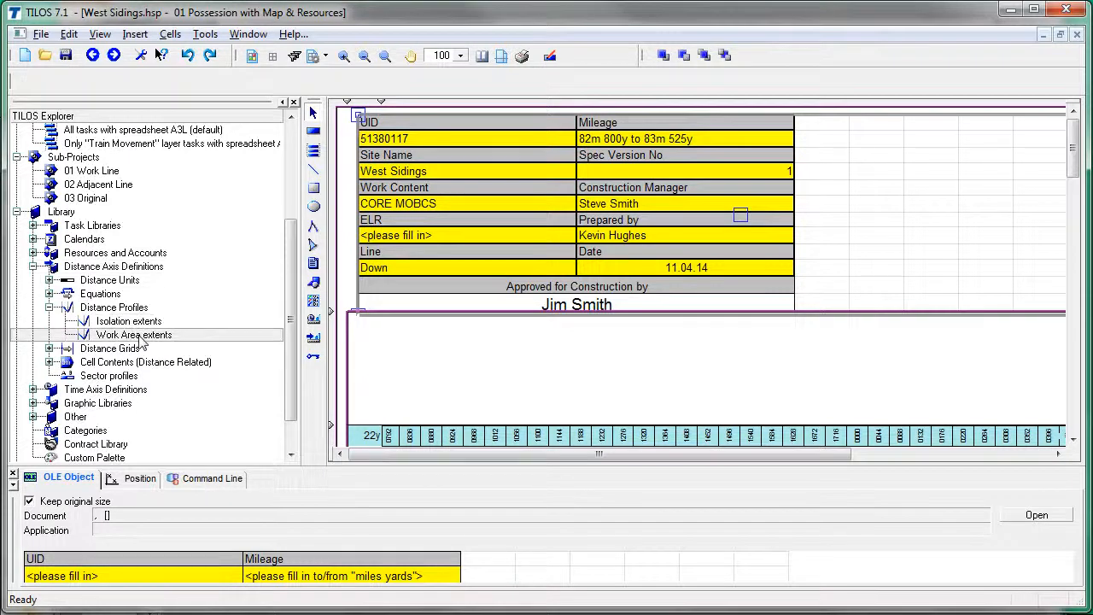
left_click(136, 323)
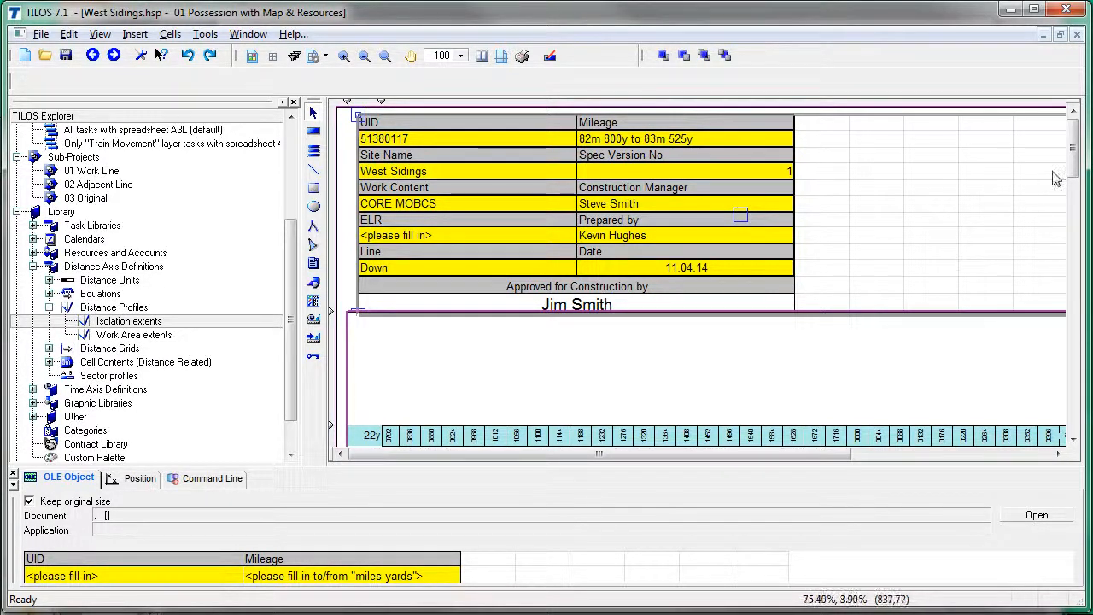
left_click_drag(1070, 156, 1063, 213)
left_click_drag(647, 453, 674, 455)
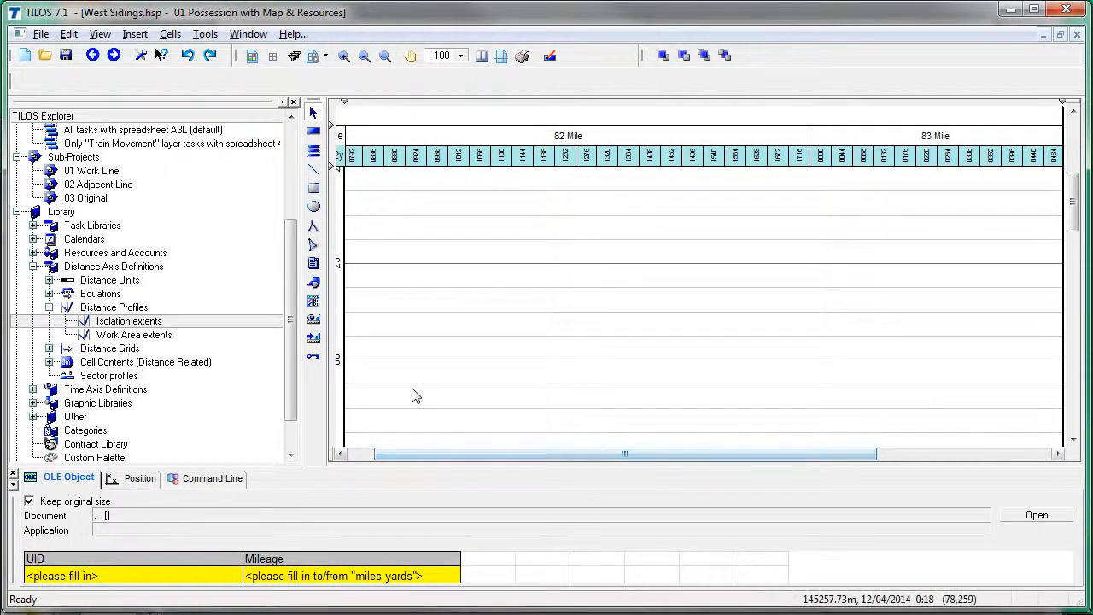
left_click(125, 337)
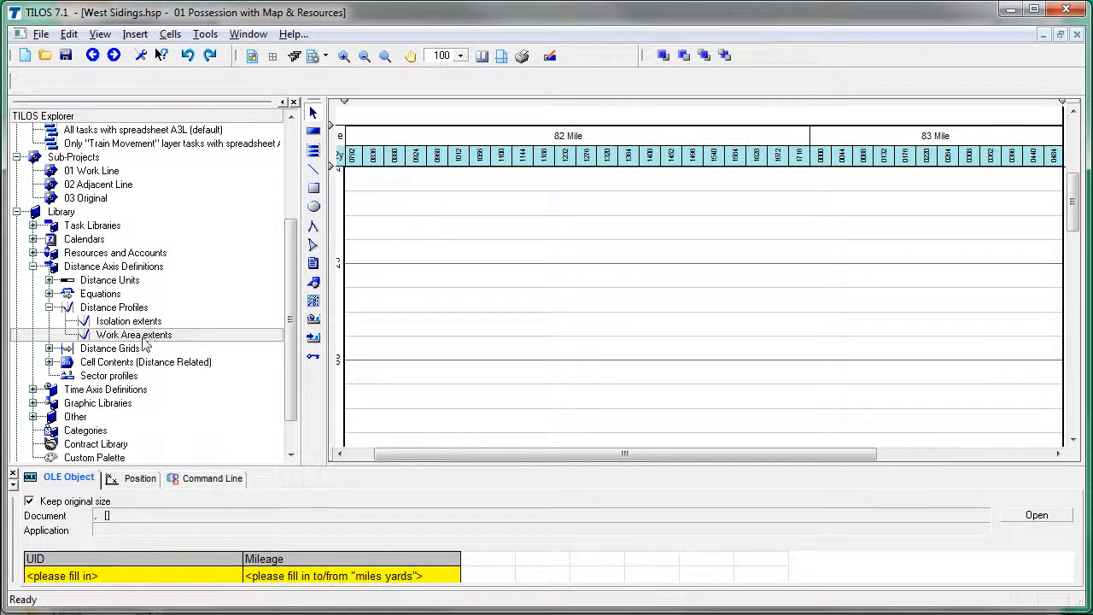
Step: Change the Work Area extents distances from 52m to 82m 1237y and 83m 34y
double_click(157, 337)
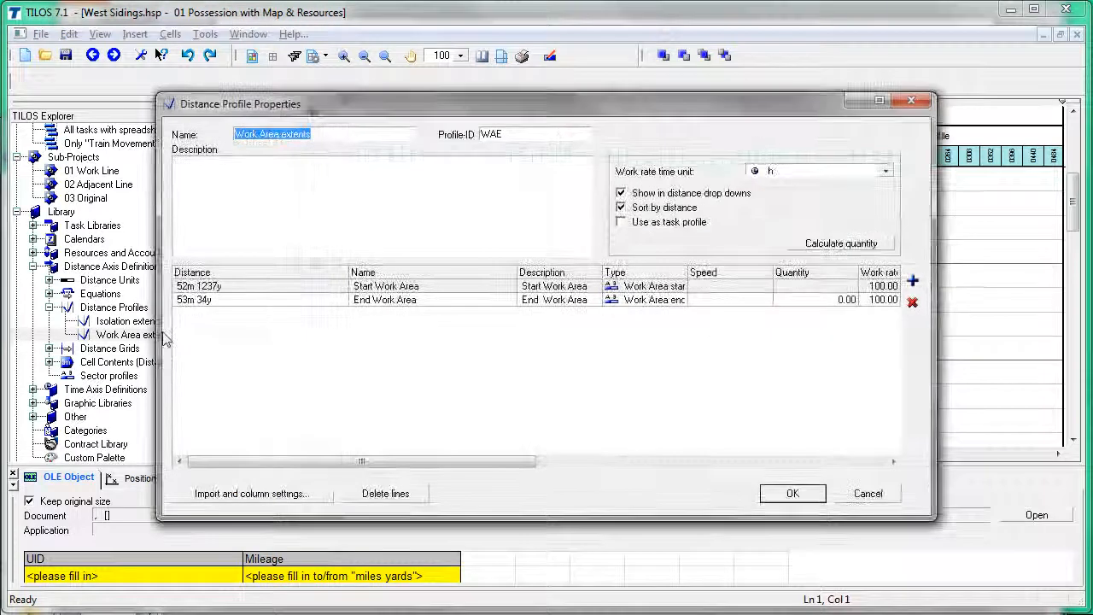
left_click(189, 290)
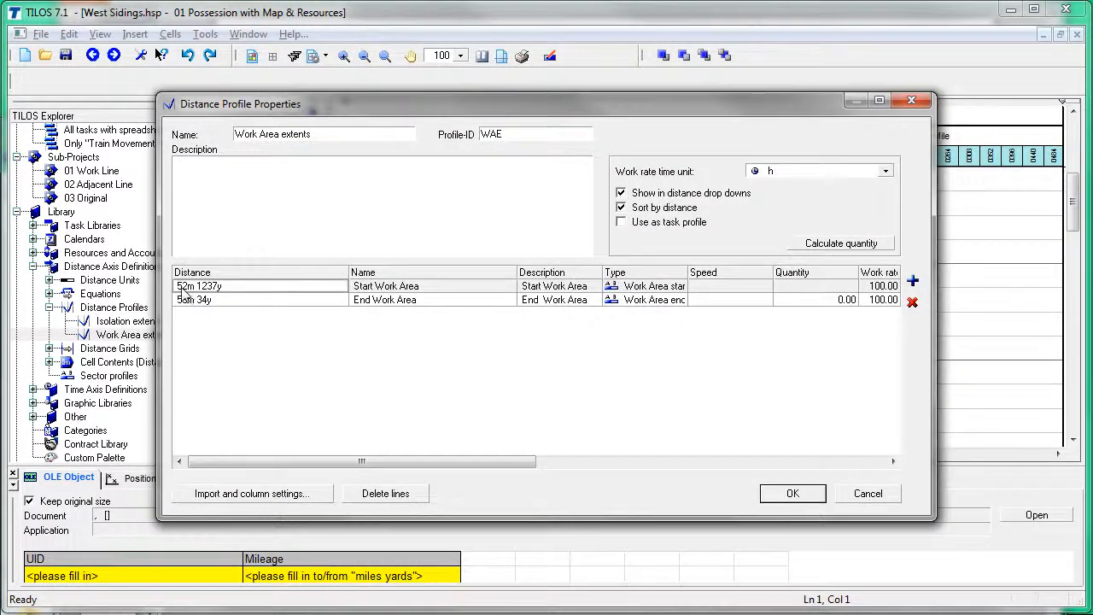
left_click(181, 289)
left_click(181, 288)
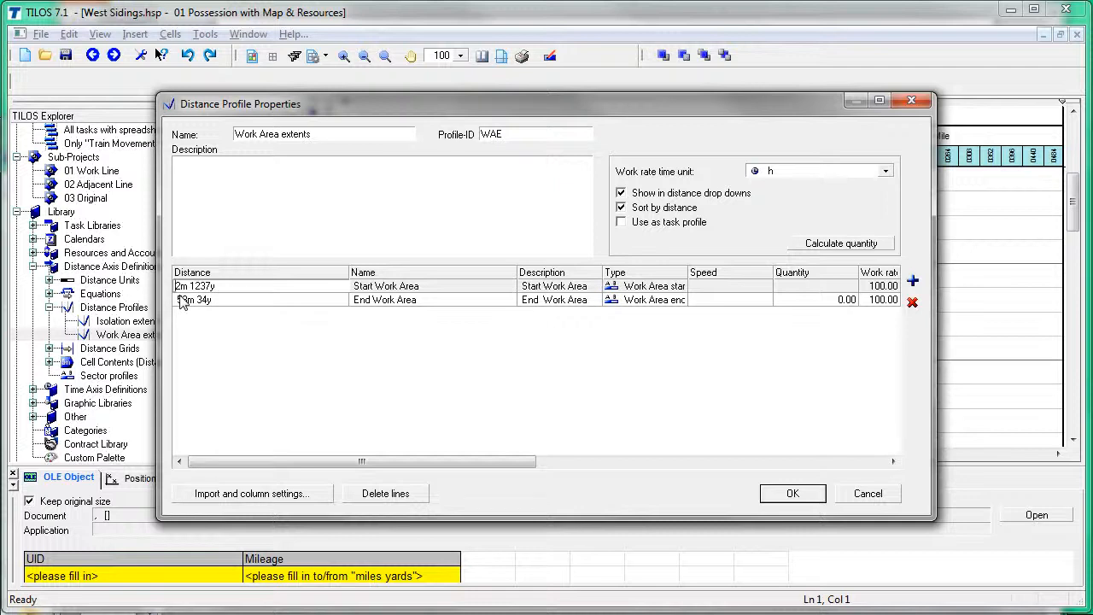
type("8")
left_click(182, 300)
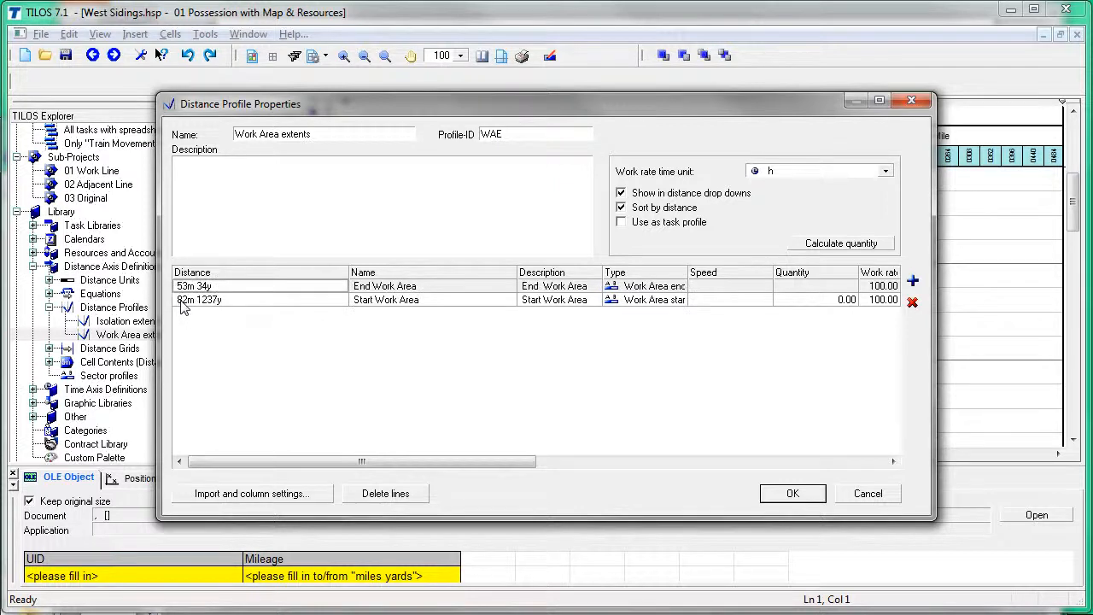
left_click(186, 288)
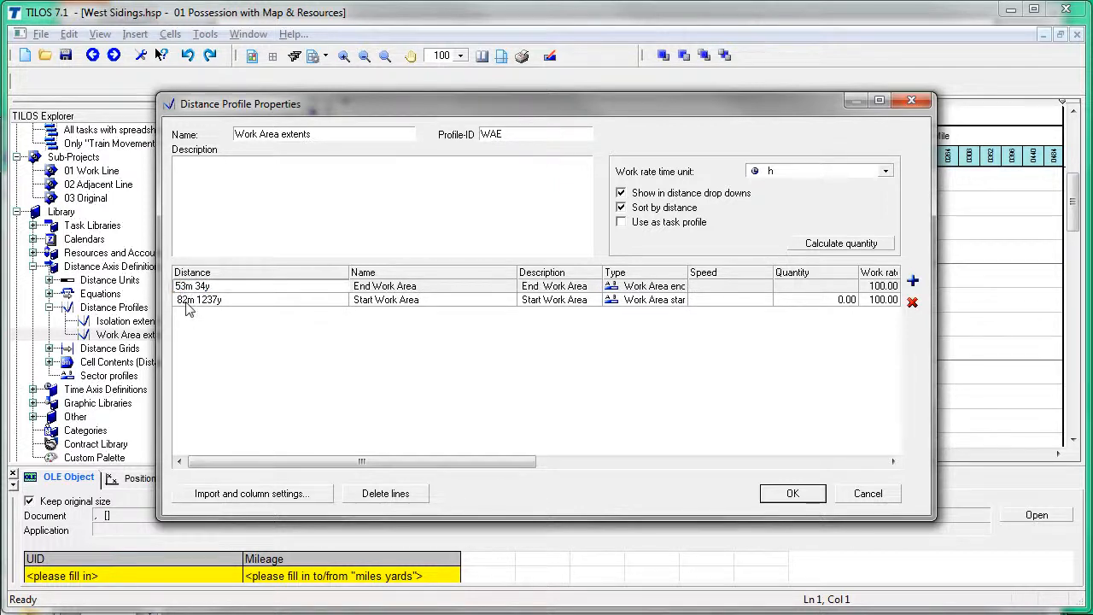
left_click(225, 345)
left_click(792, 493)
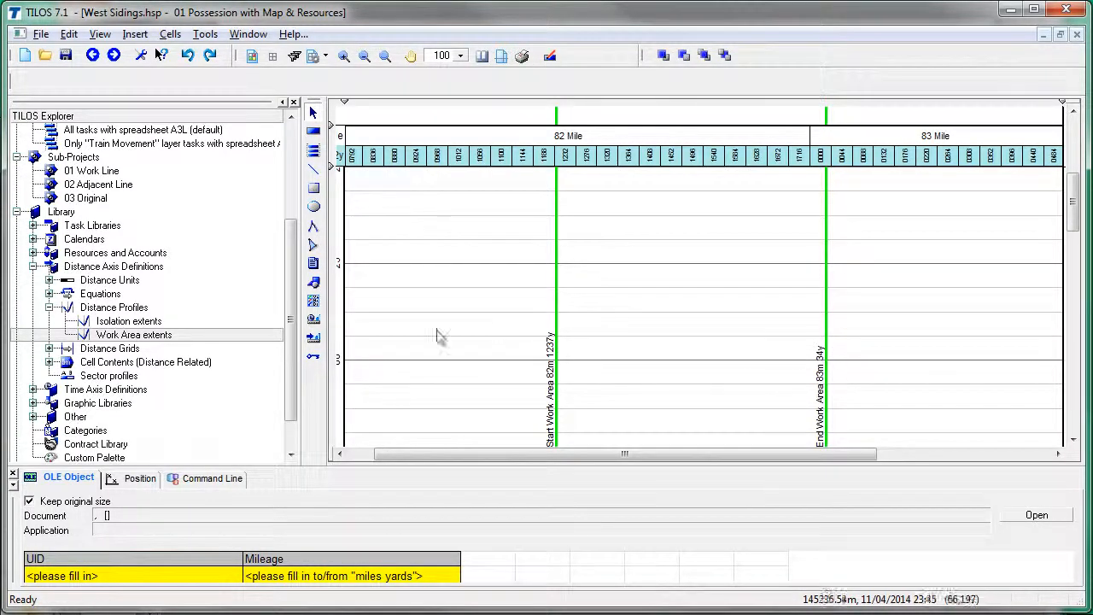
Step: Change the Isolation extents distances to 82m 825y and 83m 500y, then select the chart cell
double_click(136, 323)
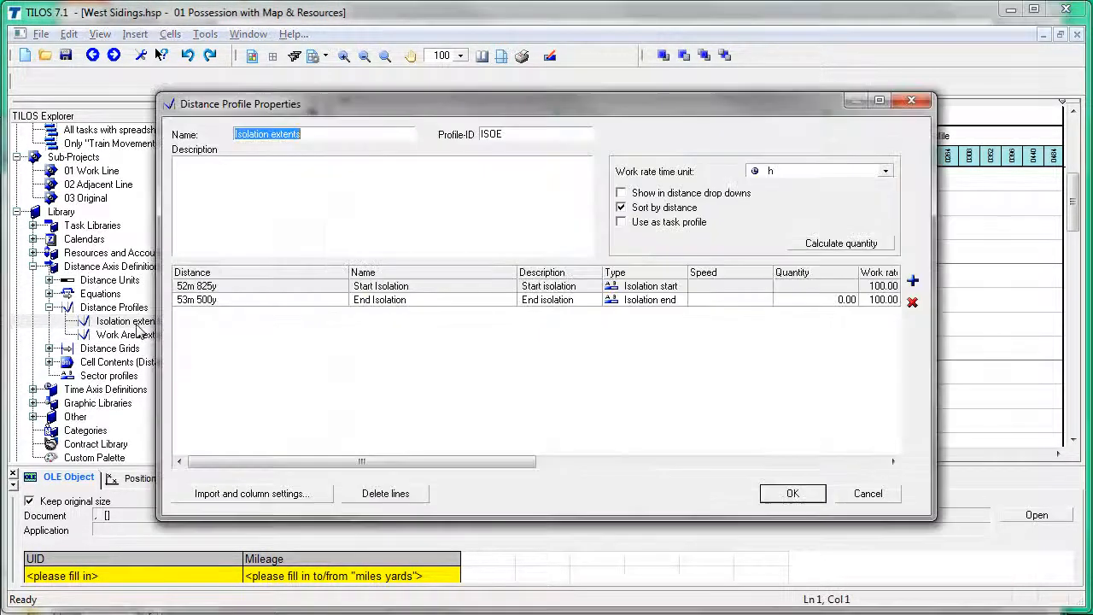
left_click(183, 298)
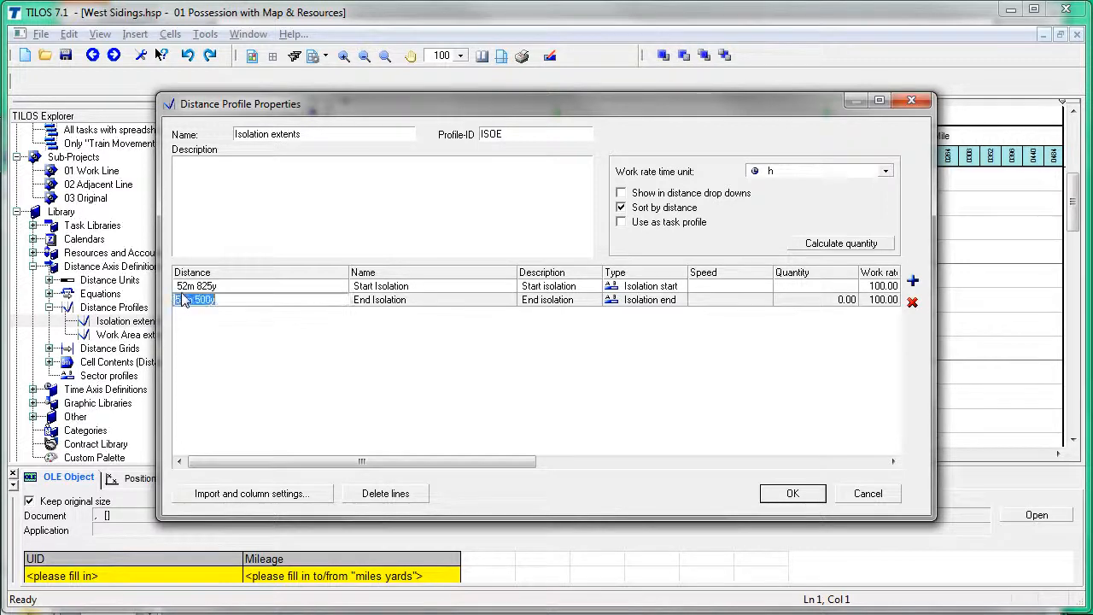
left_click(182, 300)
left_click(181, 290)
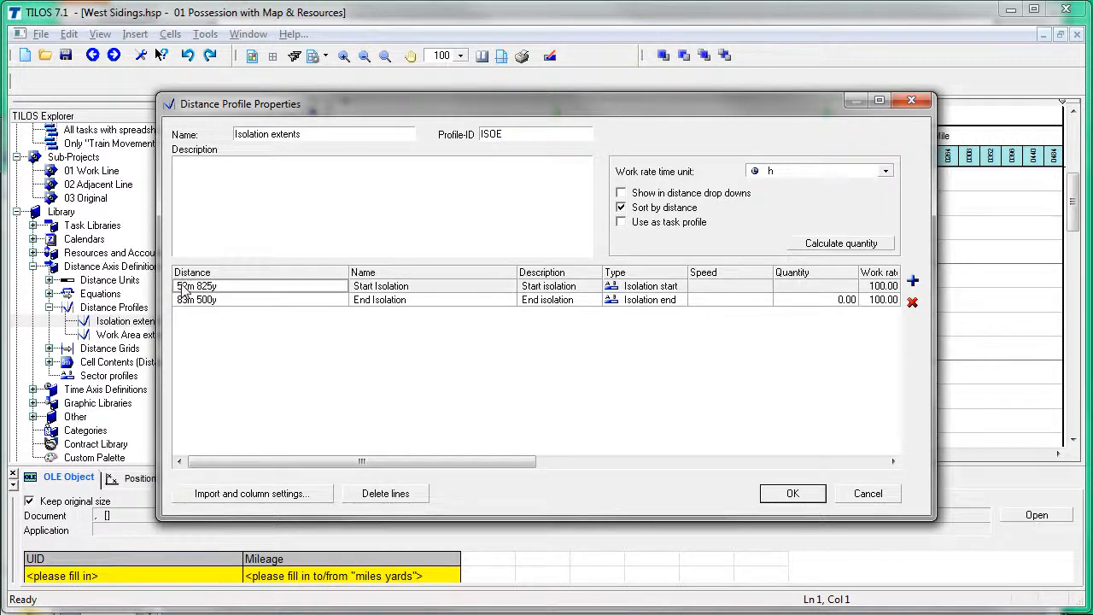
left_click(180, 288)
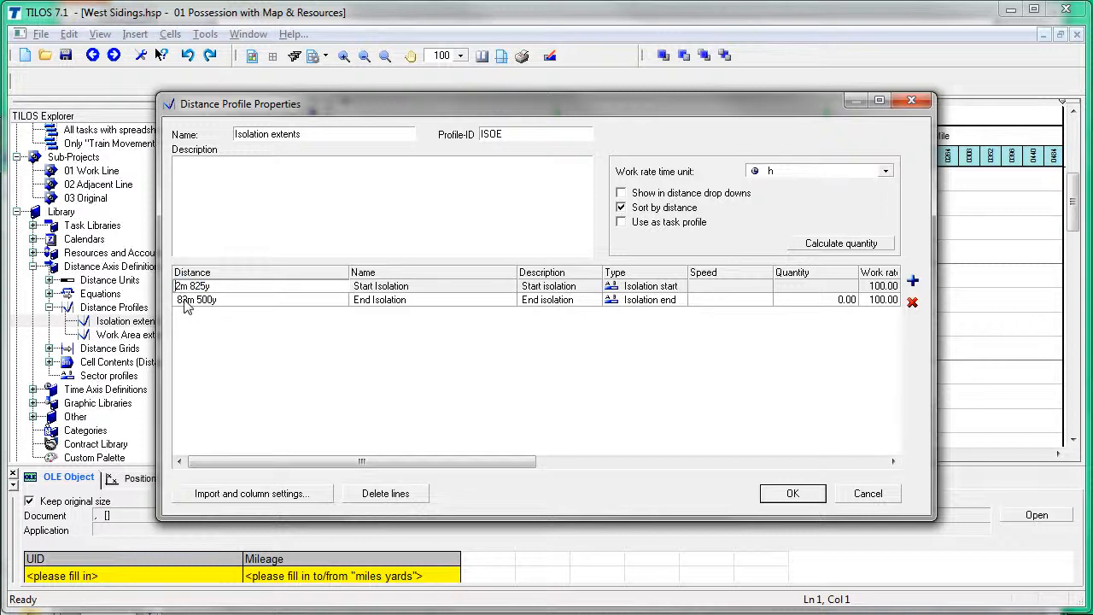
type("8")
key("Tab")
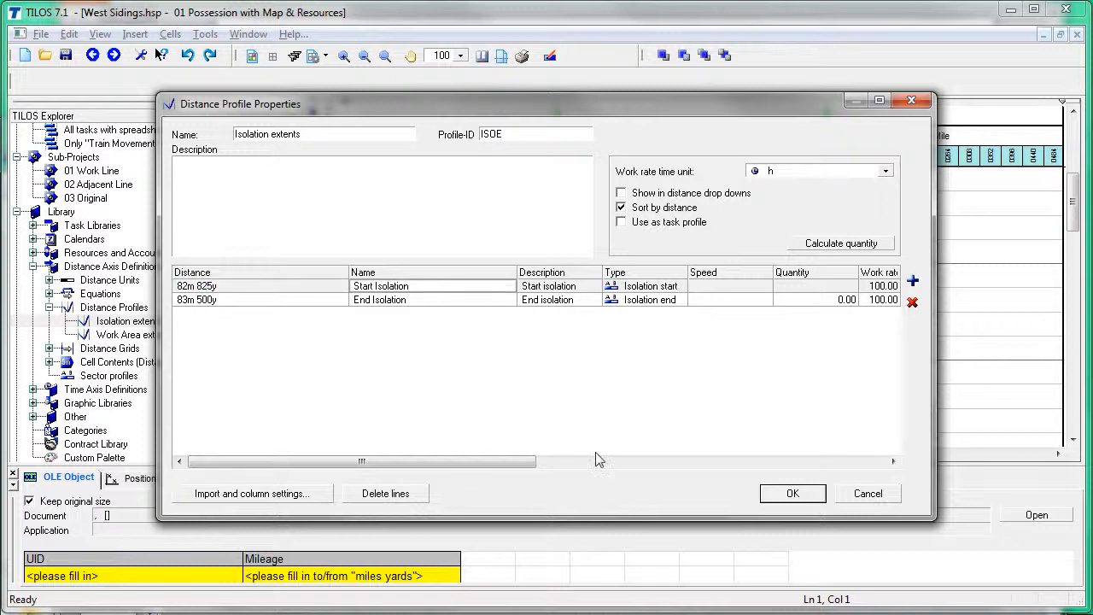
left_click(793, 493)
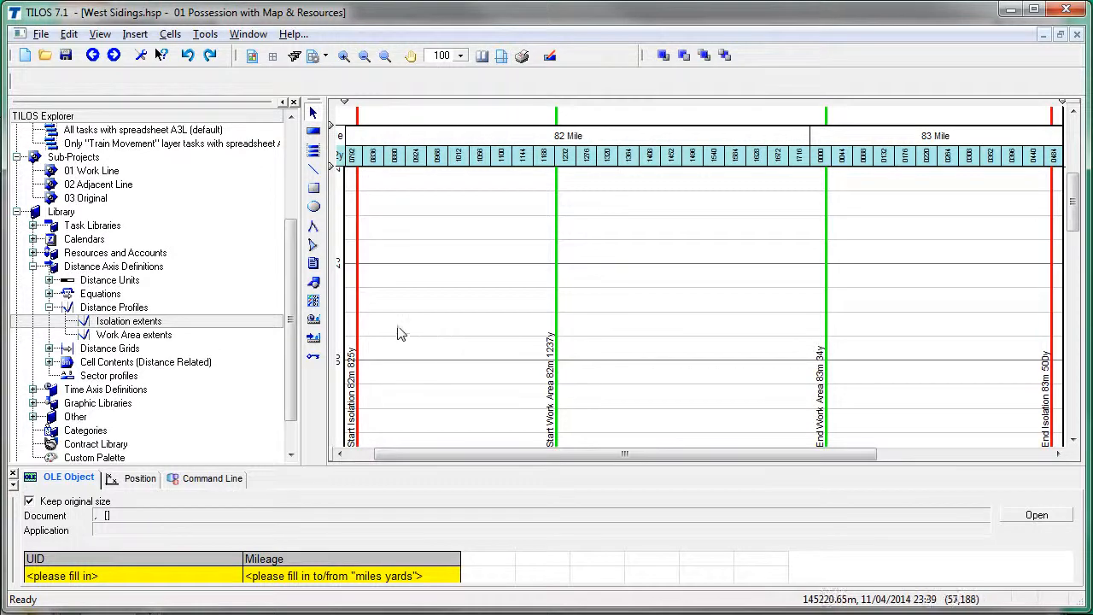
left_click(444, 301)
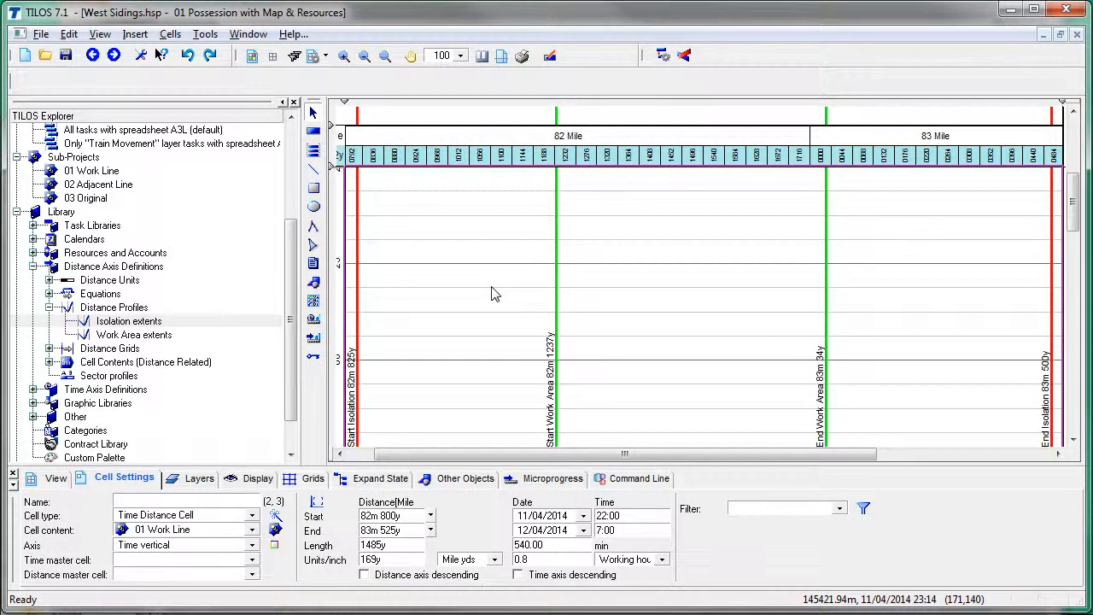
Step: Advance the PowerPoint slides to slide 5, Edit the Cell range for Views, then return to TILOS
key("alt+Tab")
key("Tab")
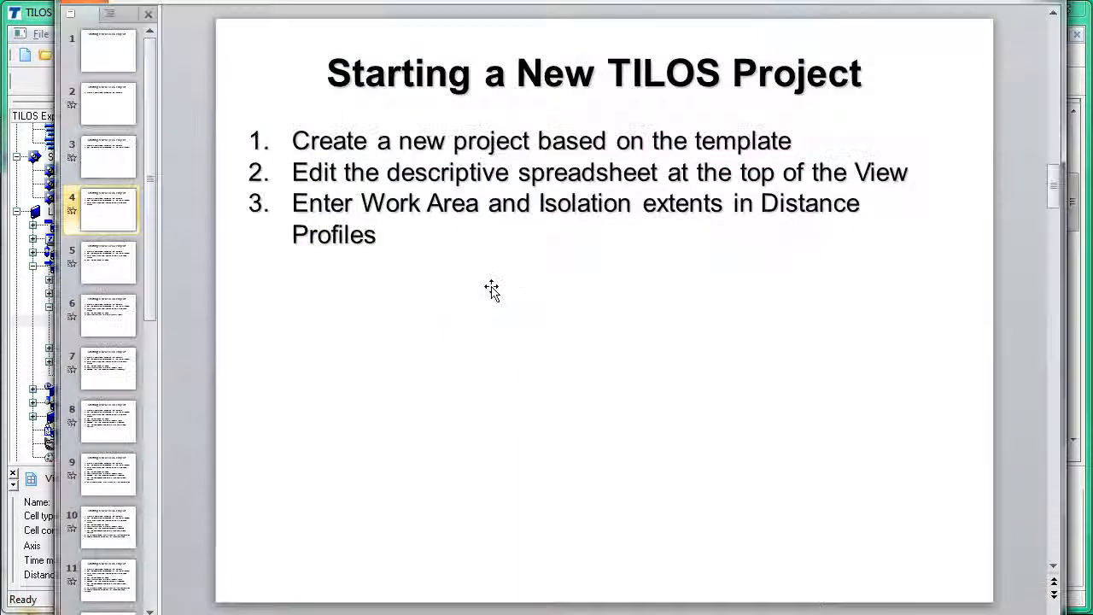
key("Page_Down")
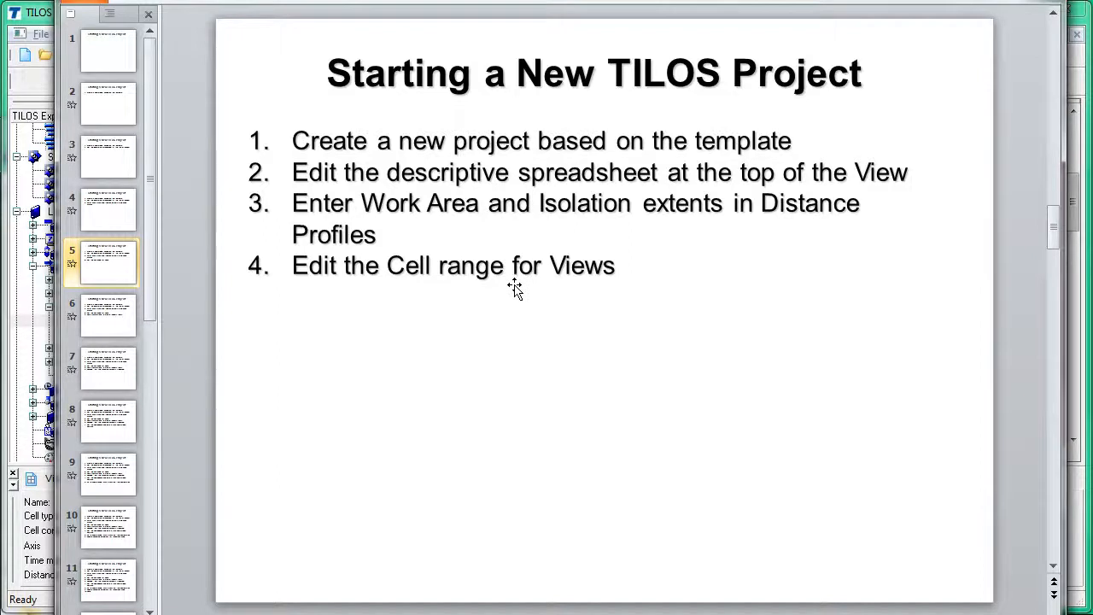
key("alt+Tab")
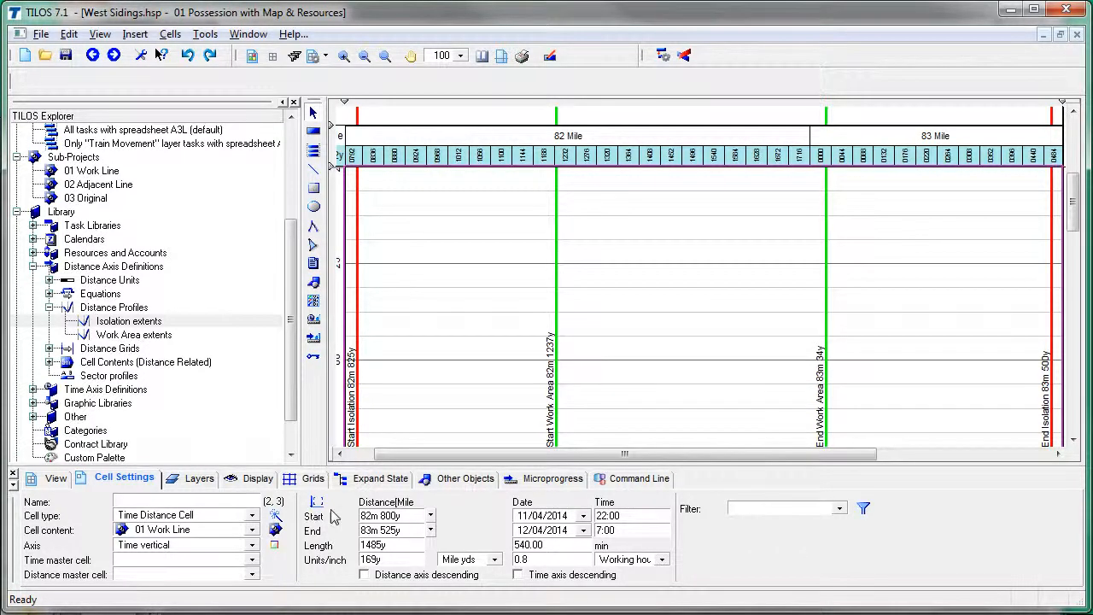
Step: Set the Main TD cell to run 21:00 to 8:00 and span 82m 700y to 83m 625y
left_click(395, 517)
left_click(395, 531)
left_click(396, 545)
left_click(542, 530)
left_click(608, 515)
left_click(611, 530)
key("Return")
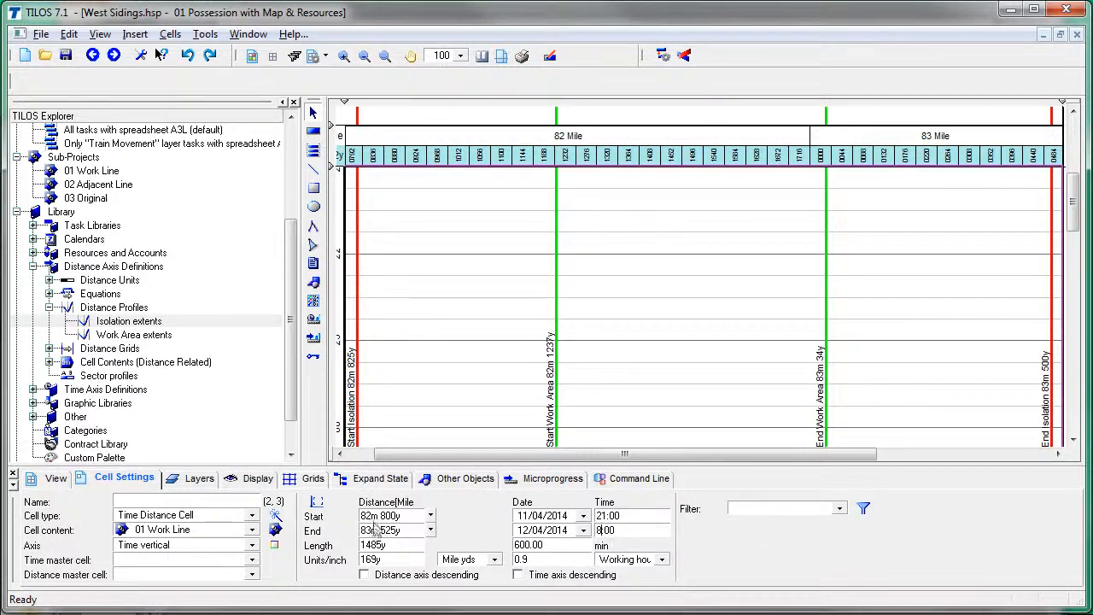
key("Return")
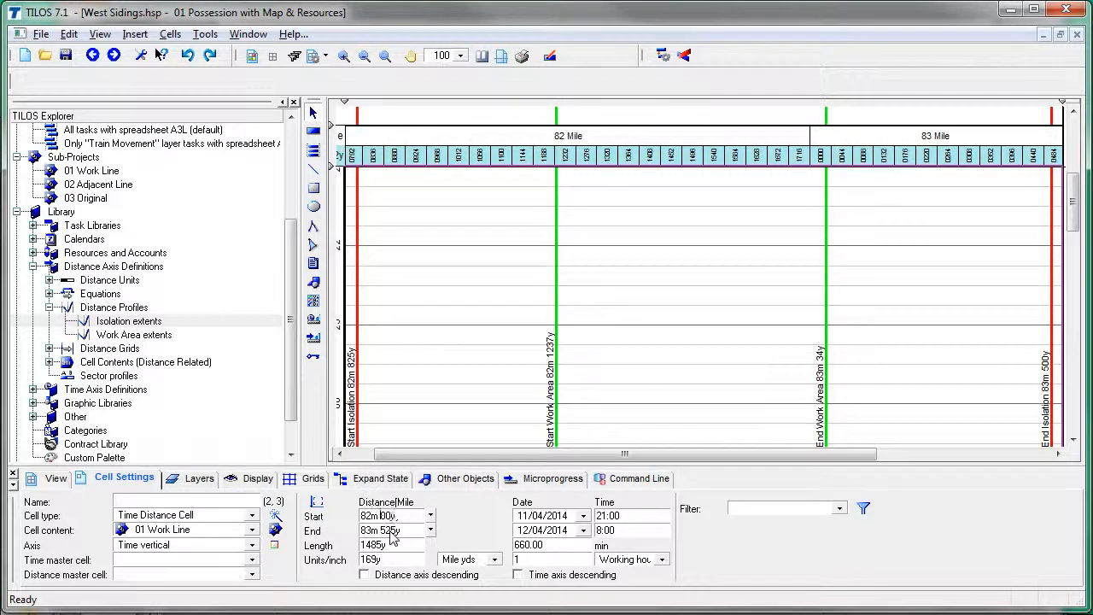
key("Return")
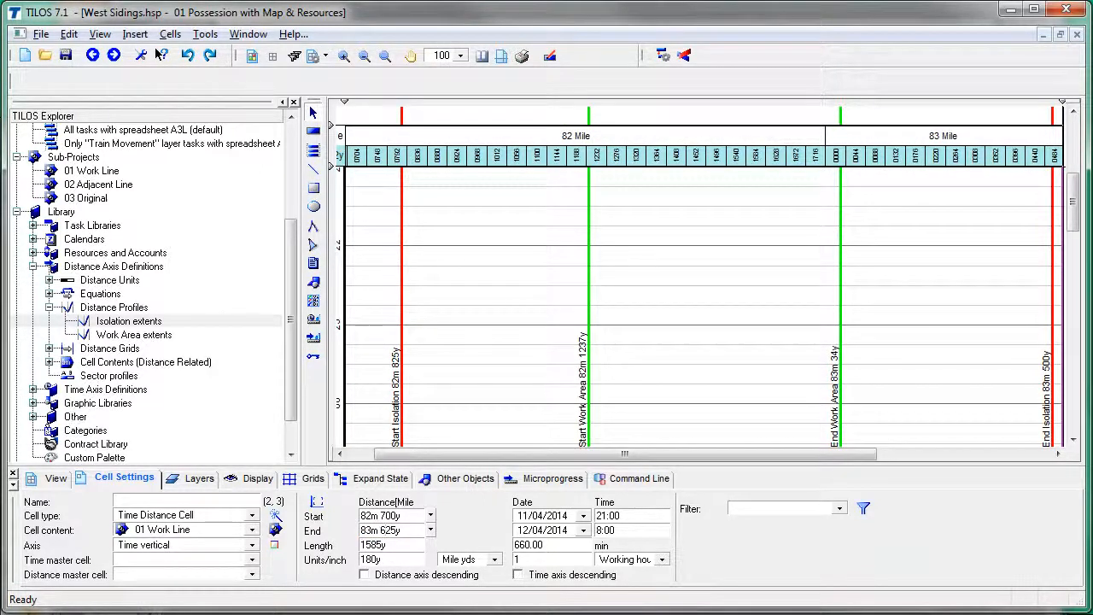
key("Return")
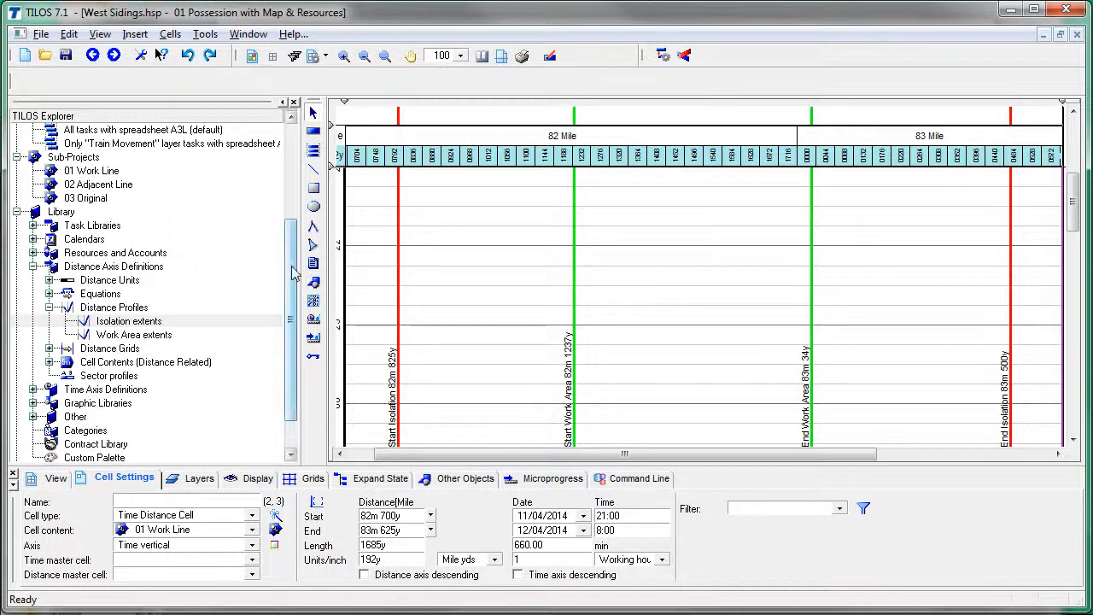
left_click_drag(294, 273, 291, 163)
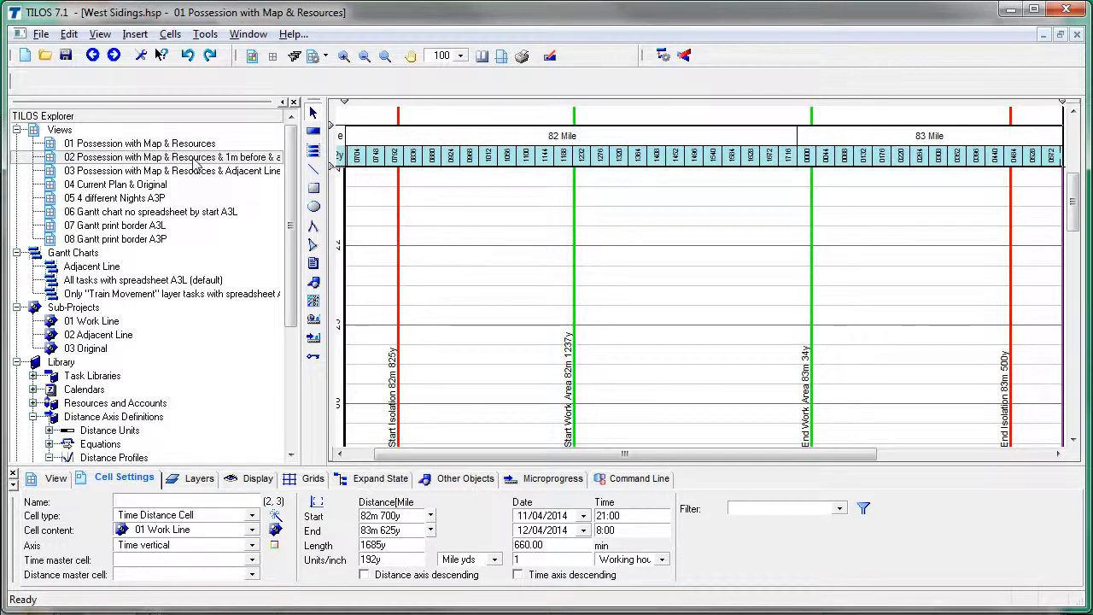
Step: Open view 02 with 1m before & after and inspect its chart cells
double_click(194, 159)
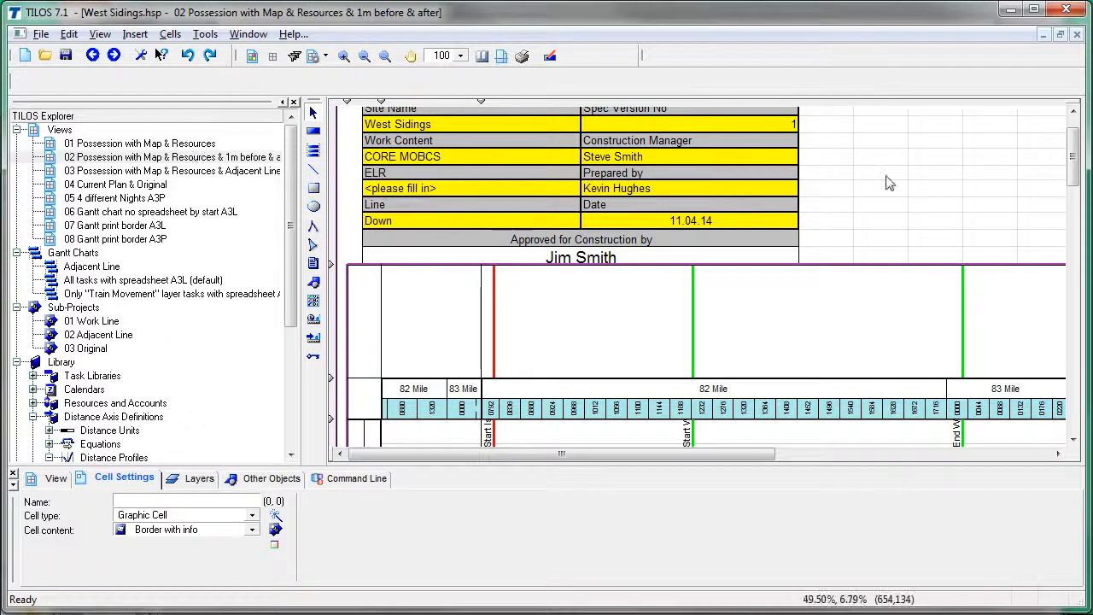
left_click_drag(1073, 167, 1074, 209)
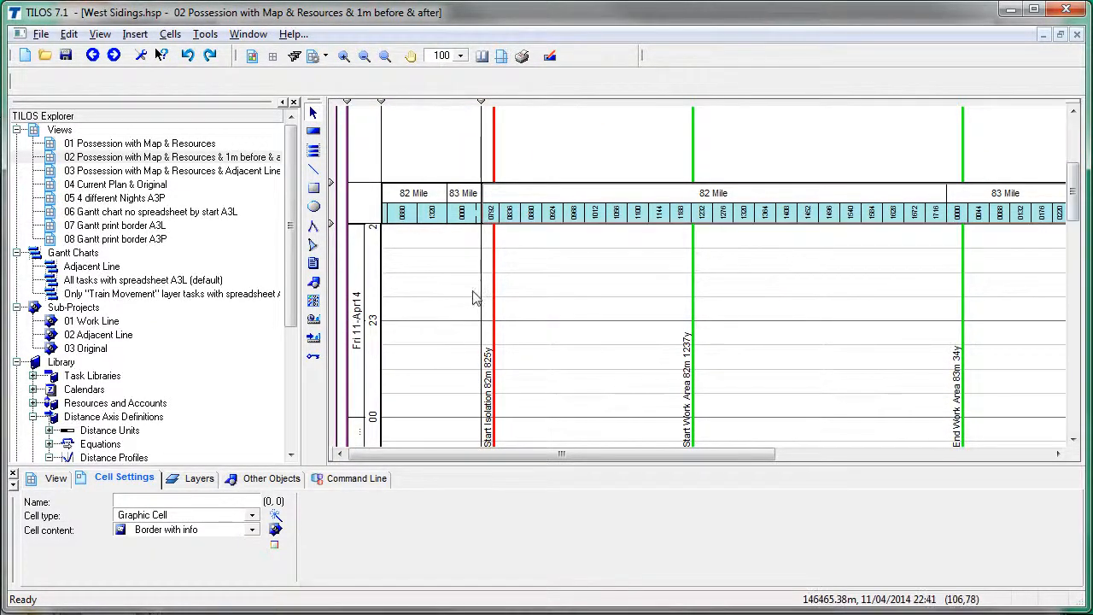
left_click(427, 281)
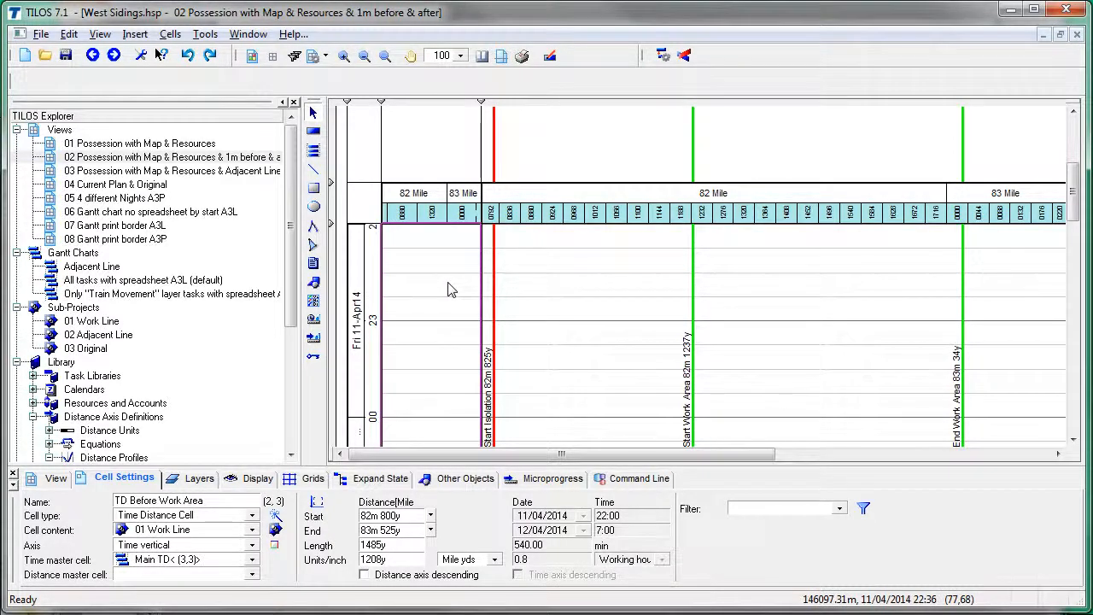
left_click(526, 296)
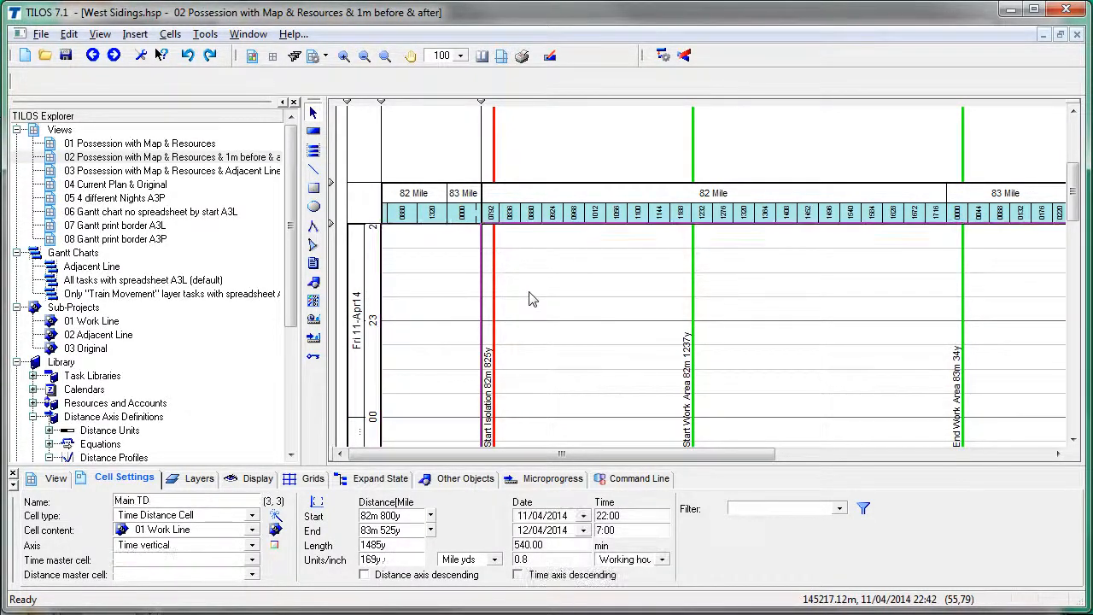
Step: Give the TD Before Work Area cell an 82m 800y end and 81m 800y start
left_click(408, 516)
key("ctrl+c")
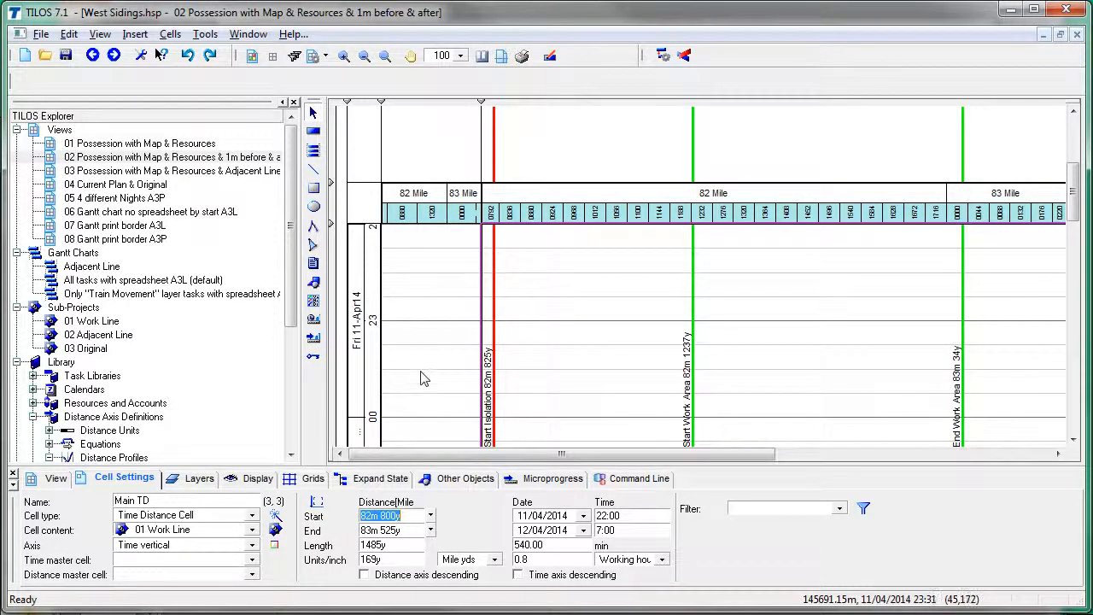
left_click(419, 379)
left_click(403, 517)
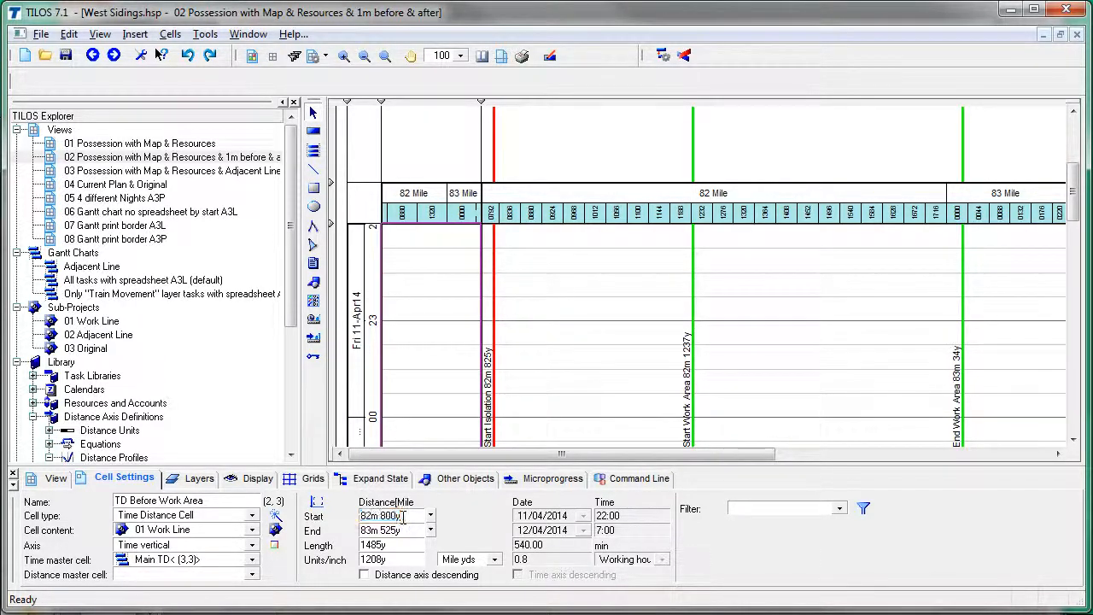
left_click(408, 531)
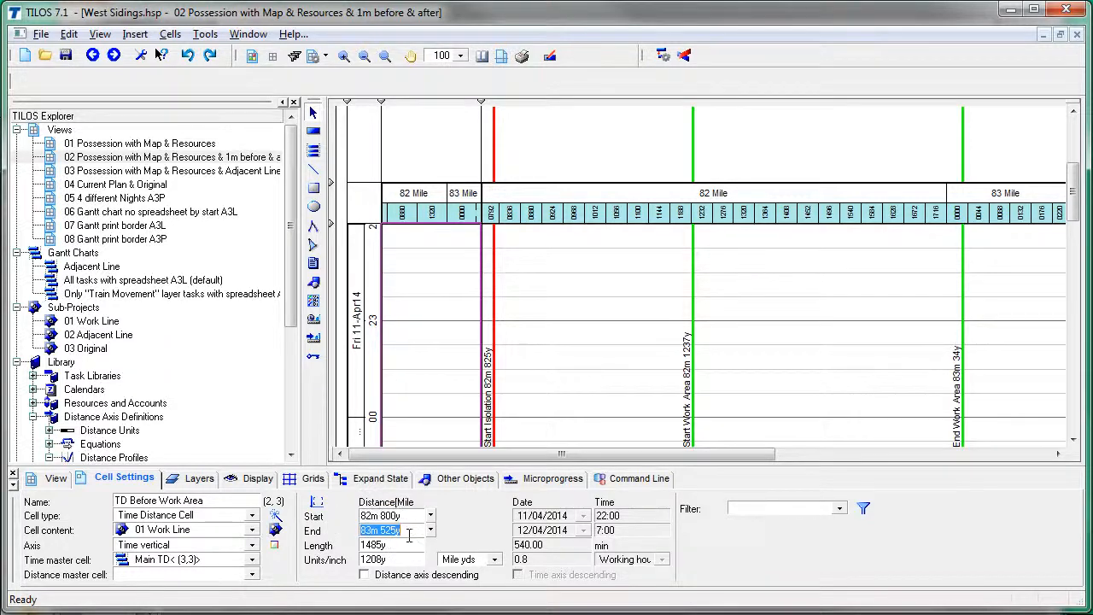
key("ctrl+v")
left_click(400, 518)
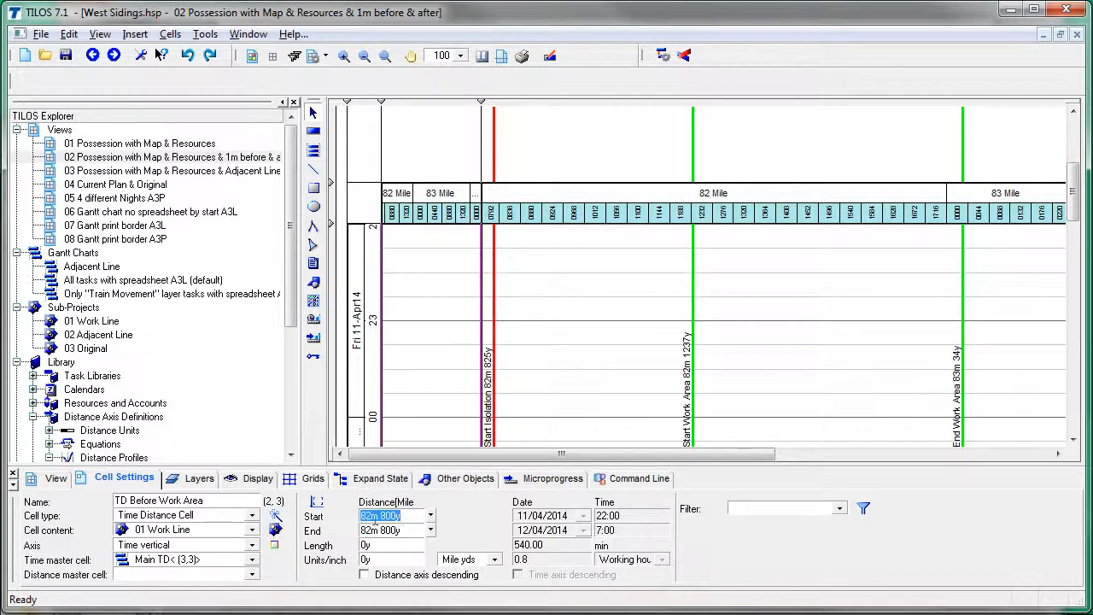
left_click(372, 515)
type("1")
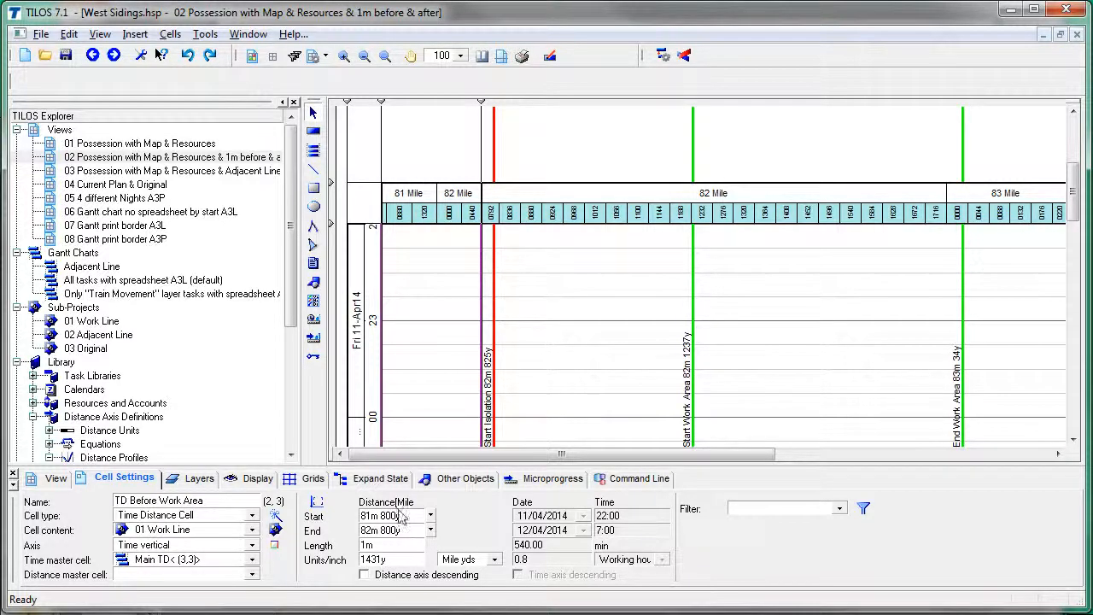
left_click_drag(524, 453, 763, 451)
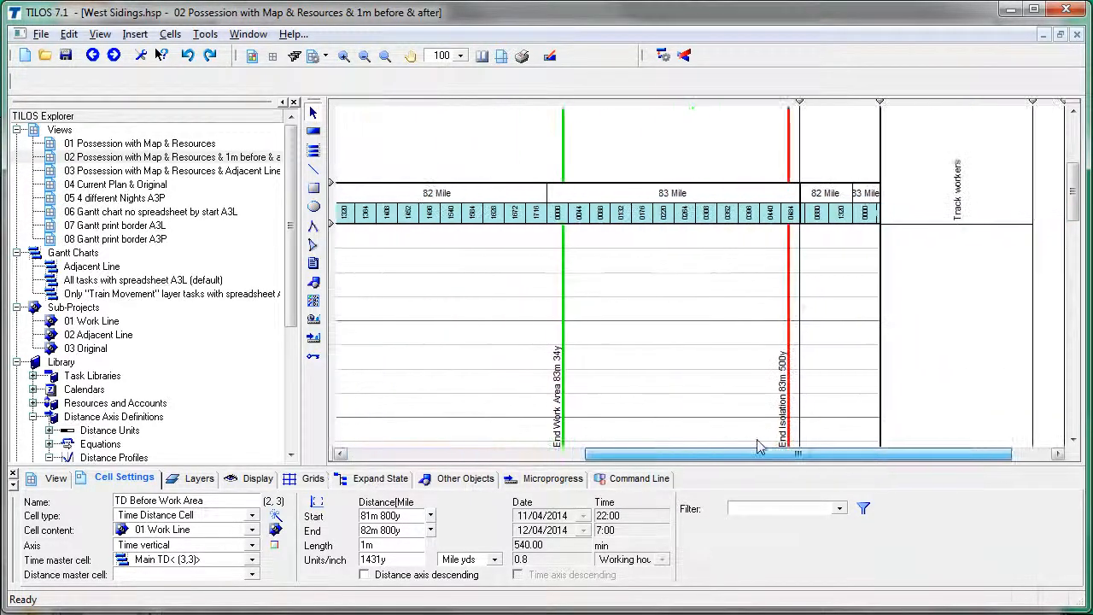
Step: Set the TD After Work Area cell to span 83m 525y to 84m 525y
left_click(841, 280)
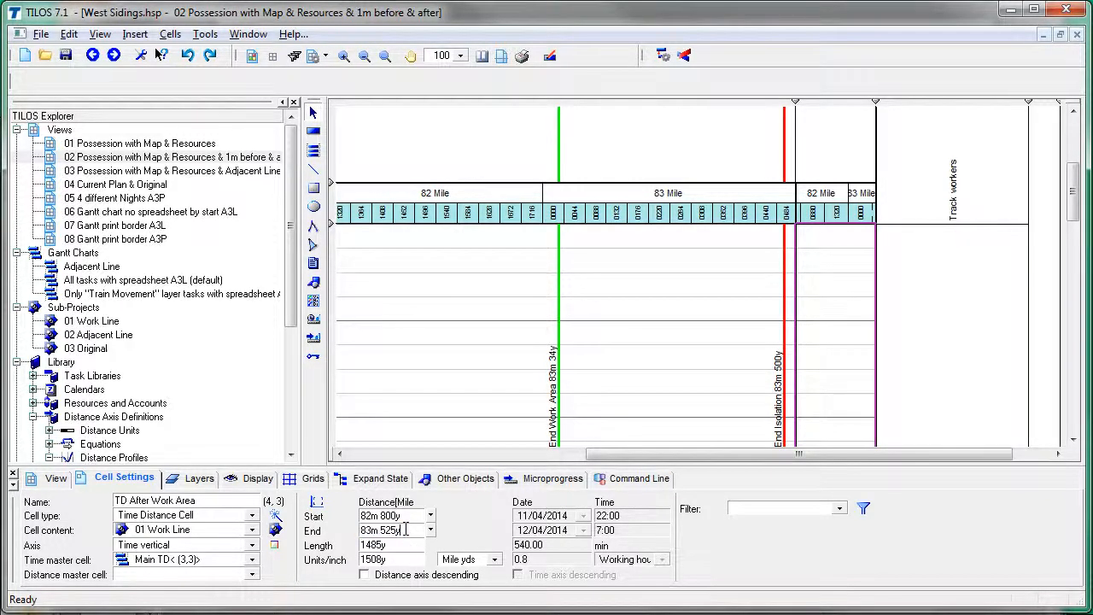
mouse_move(406, 533)
left_mouse_down()
mouse_move(350, 534)
mouse_move(409, 518)
left_mouse_up()
key("ctrl+c")
key("ctrl+v")
left_click(403, 530)
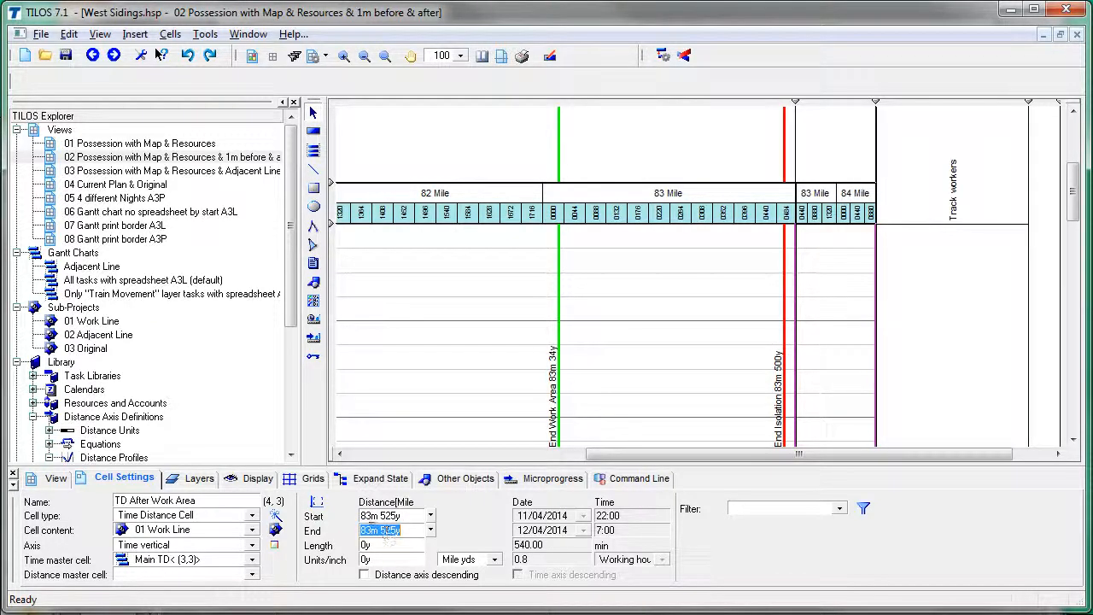
left_click(371, 530)
type("4")
key("Return")
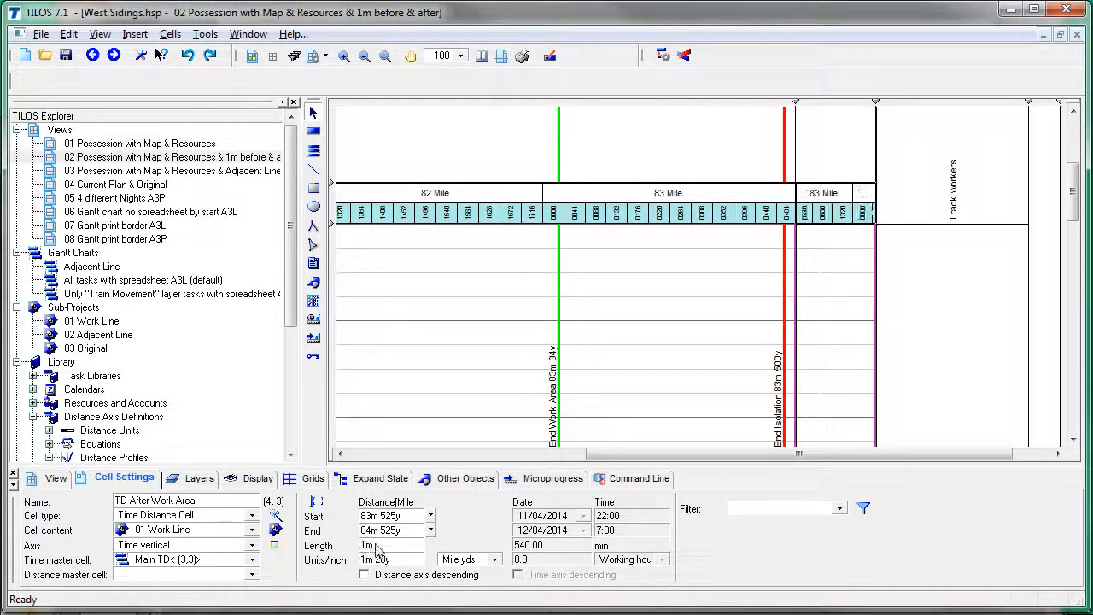
Step: Set the Main TD cell to span 82m 900y to 83m 425y
left_click(385, 396)
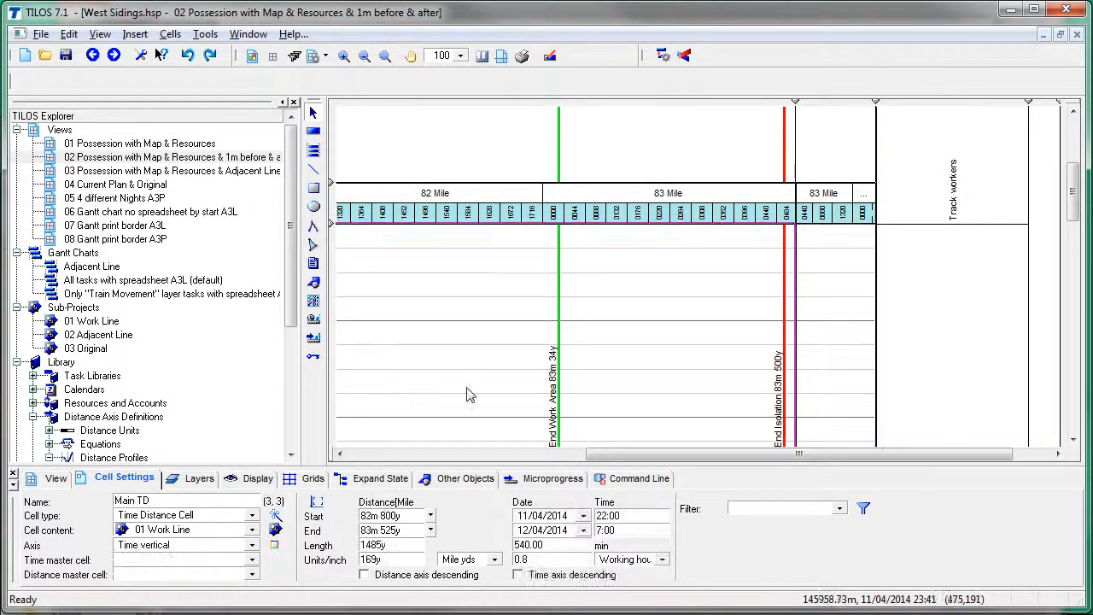
left_click_drag(668, 462, 512, 458)
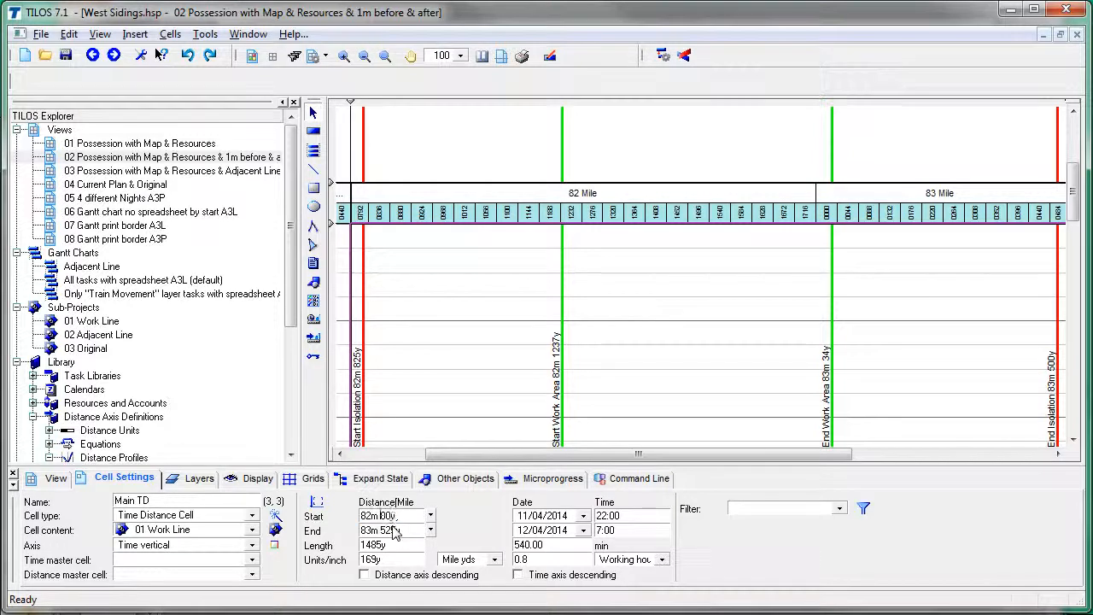
left_click(394, 530)
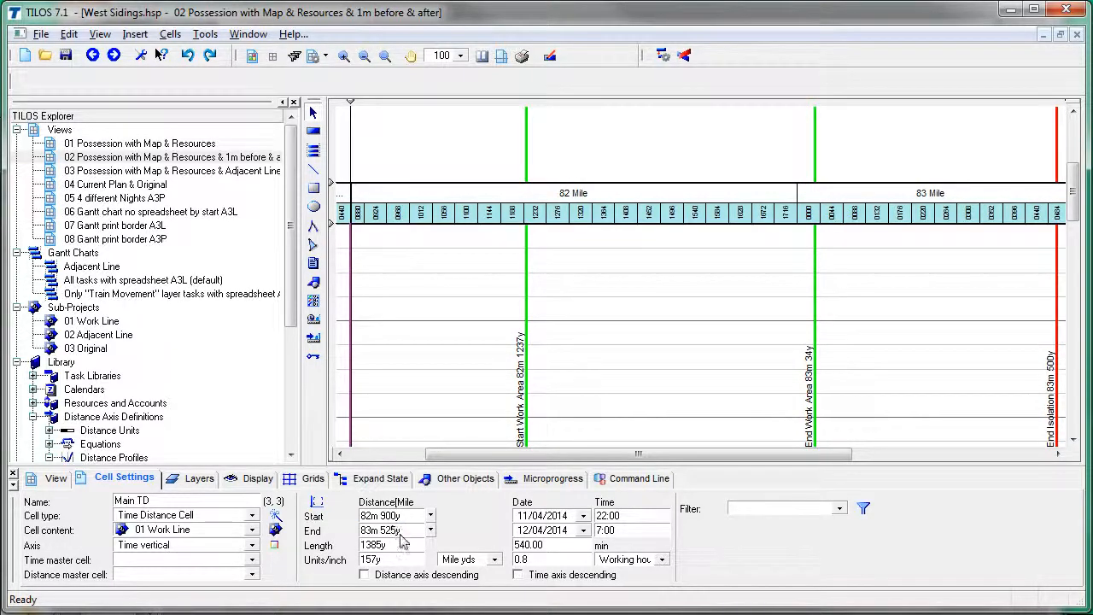
left_click(395, 534)
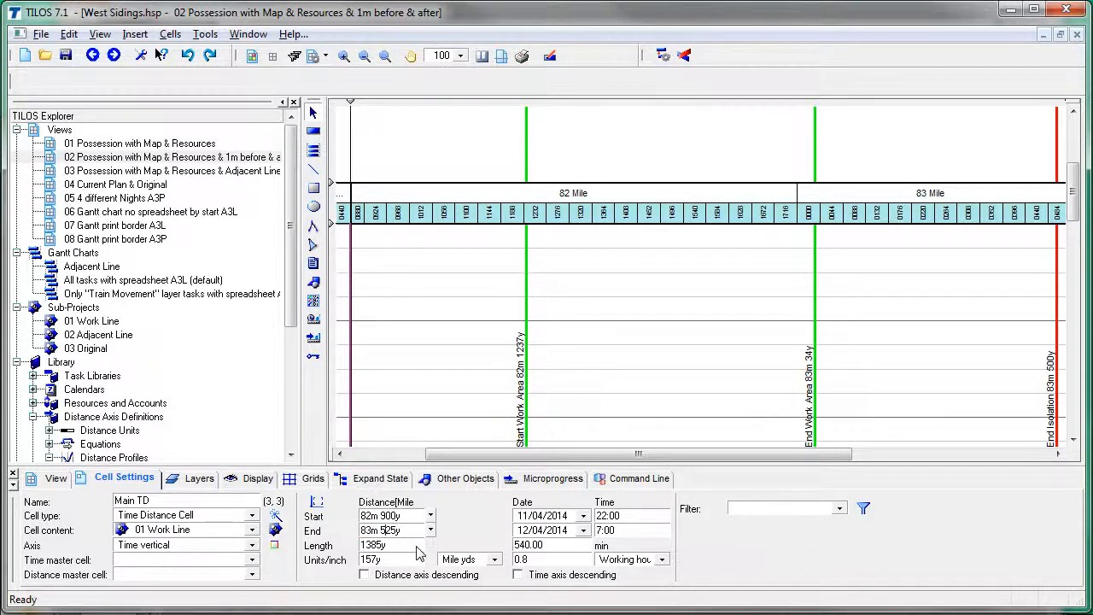
key("BackSpace")
type("4")
key("Return")
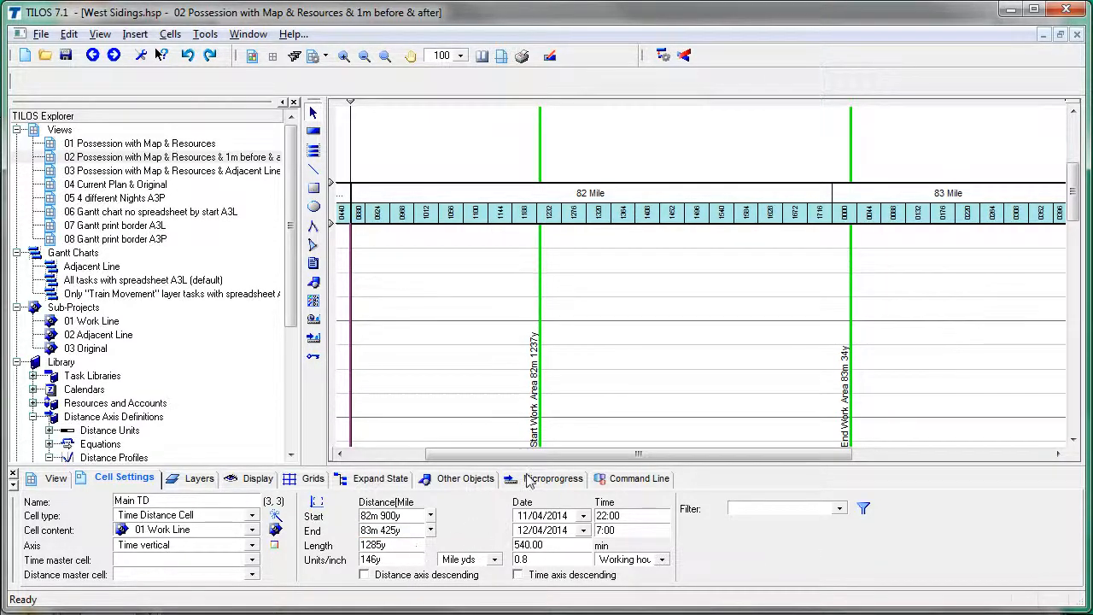
left_click_drag(532, 456, 470, 459)
Step: Adjust the TD Before Work Area distances, keeping the start at 81m 800y
left_click(427, 401)
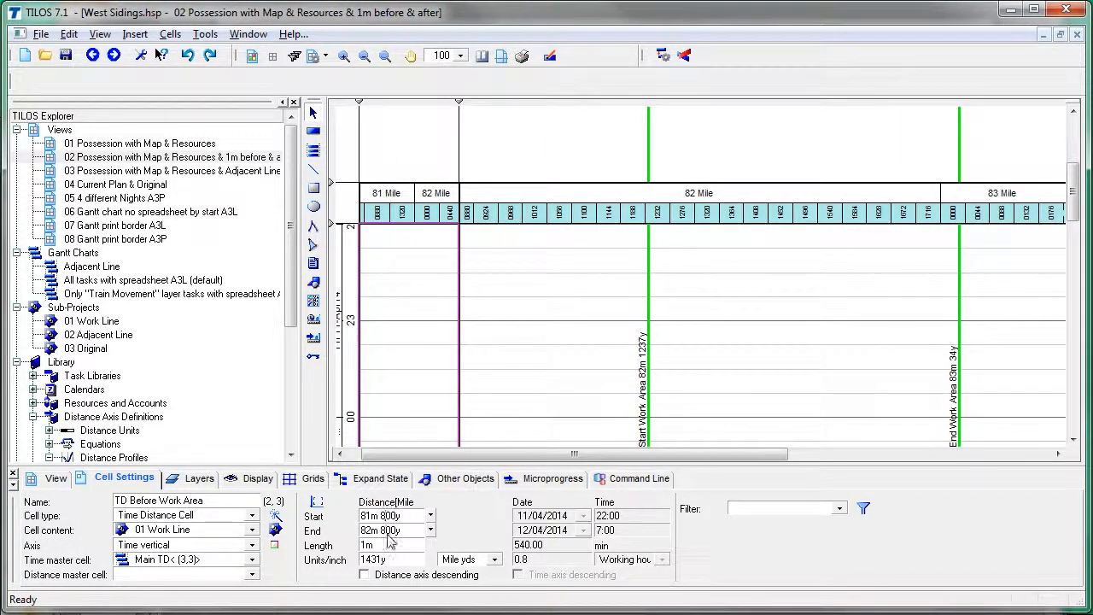
type("9")
key("Return")
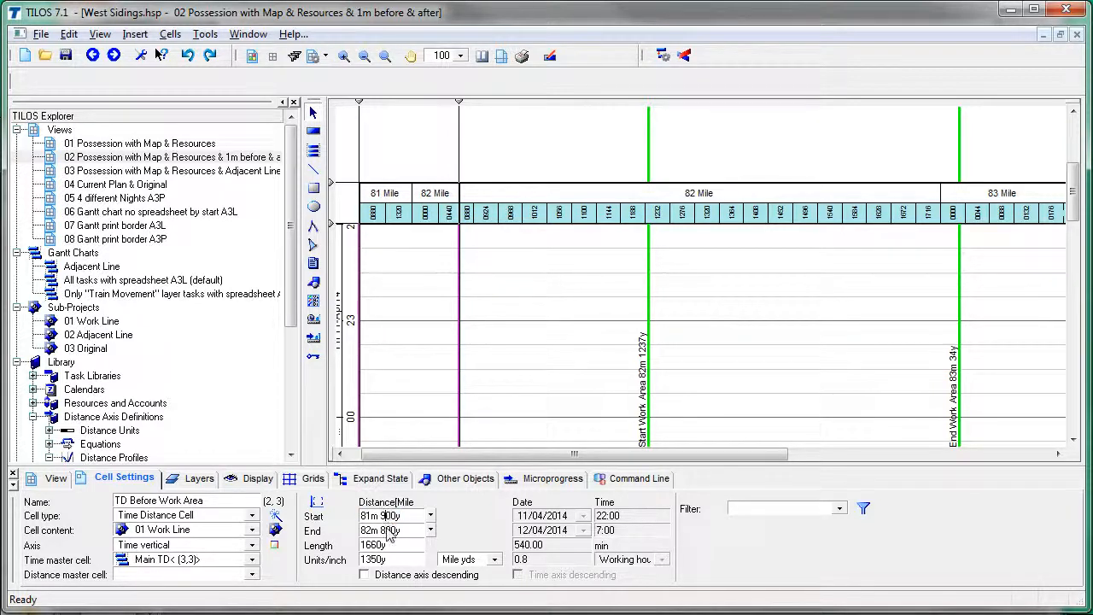
type("8")
key("Return")
left_click(387, 528)
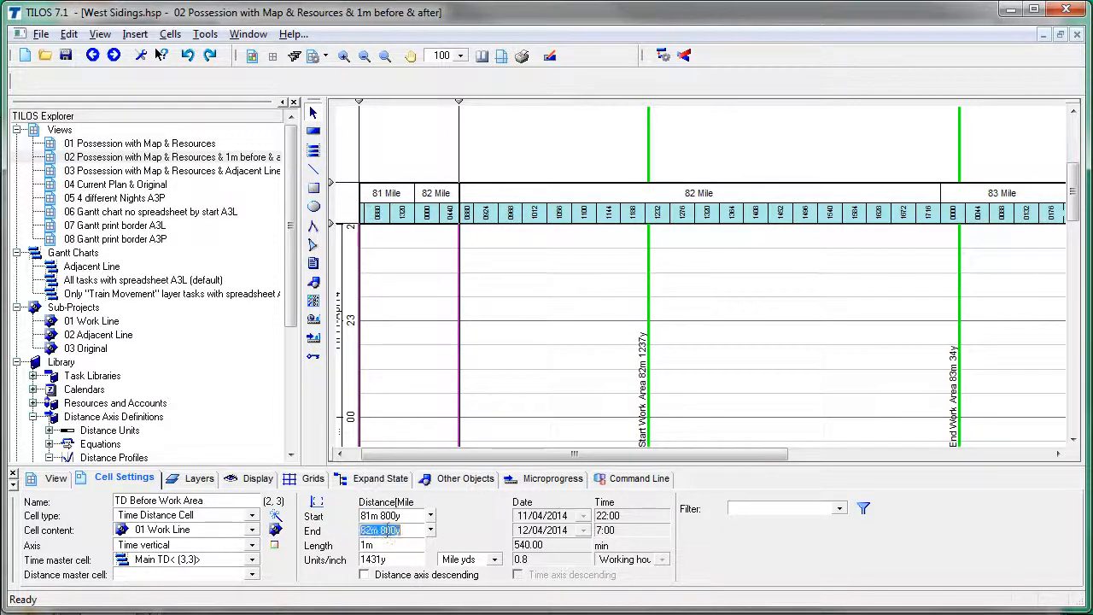
left_click(387, 529)
type("7")
key("Return")
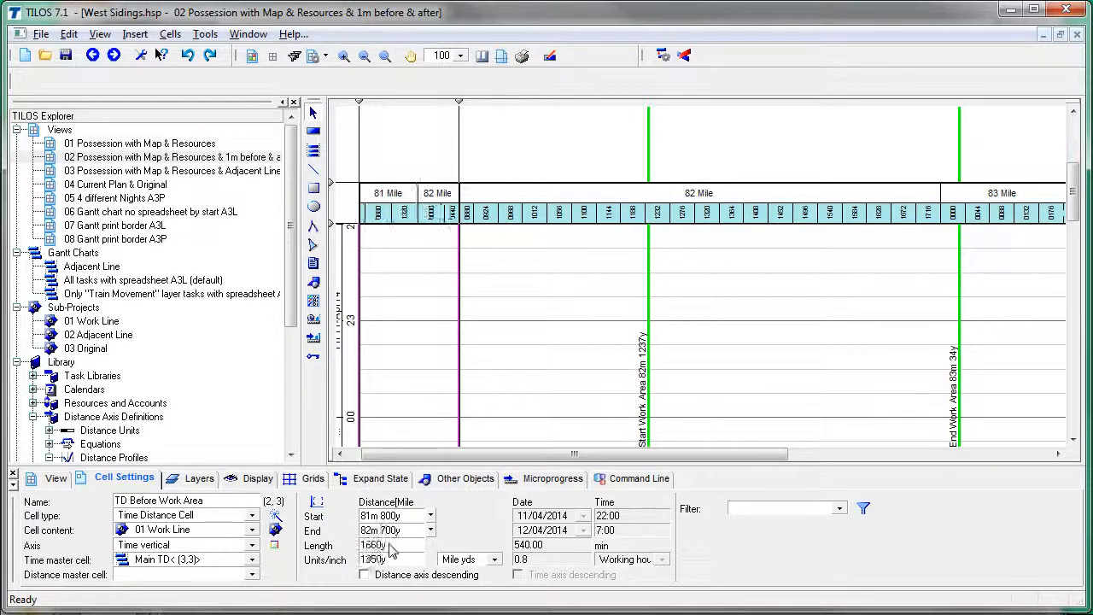
Step: Set the TD Before Work Area end to 82m 900y and open view 01 Possession with Map & Resources
left_click(528, 394)
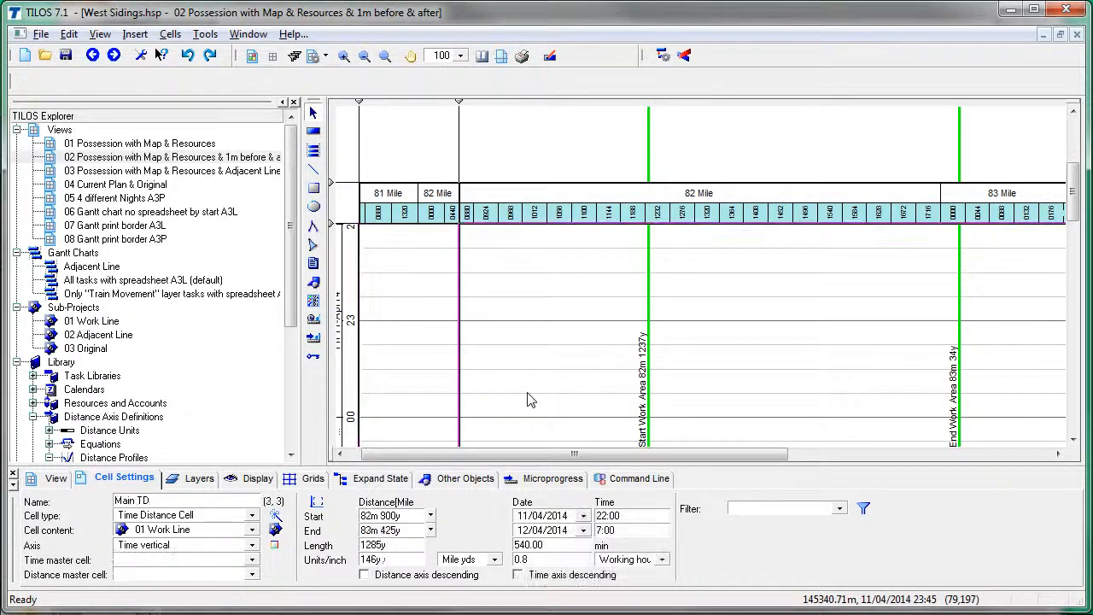
left_click(439, 390)
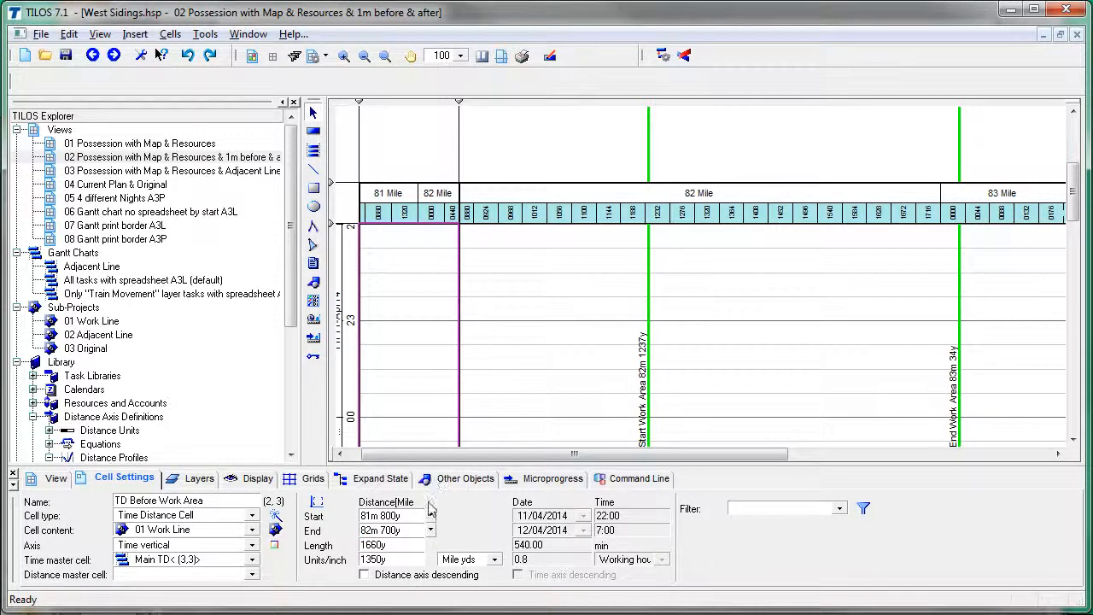
left_click(398, 530)
left_click(386, 530)
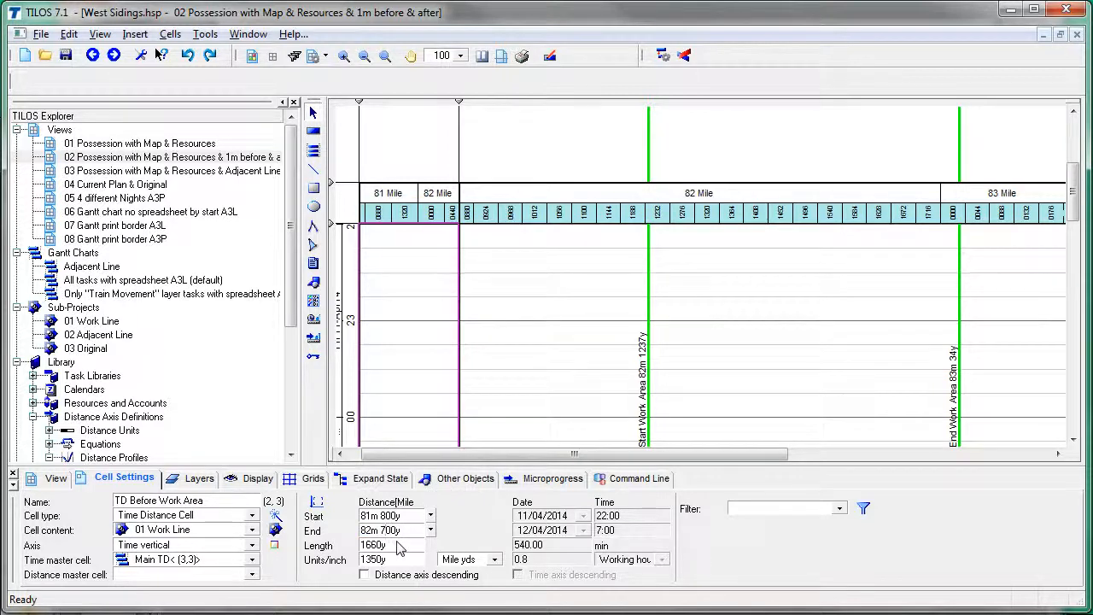
key("BackSpace")
type("9")
key("Return")
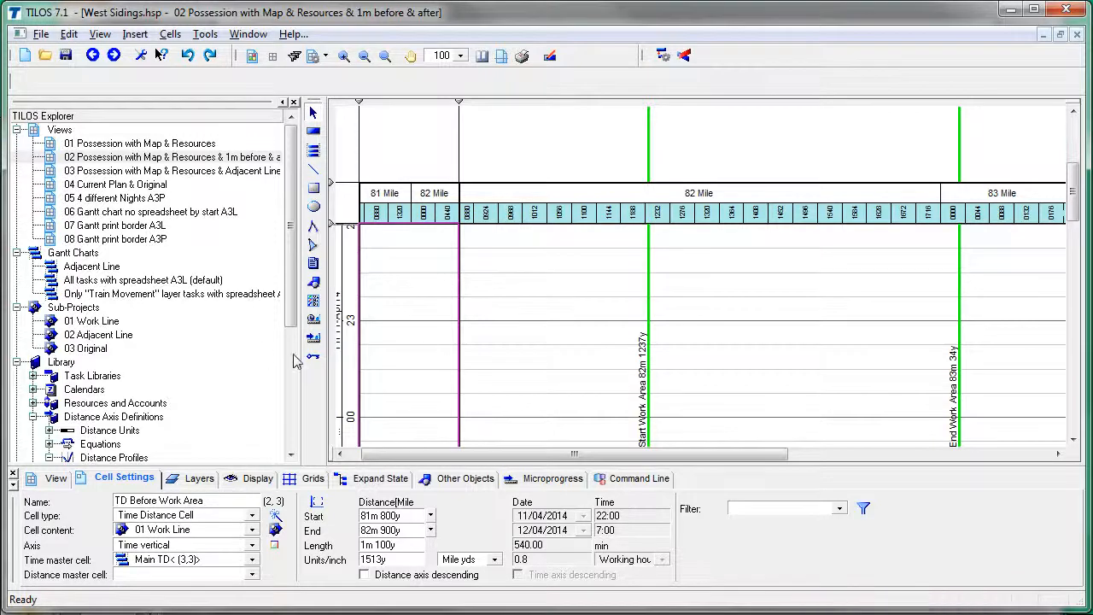
double_click(196, 144)
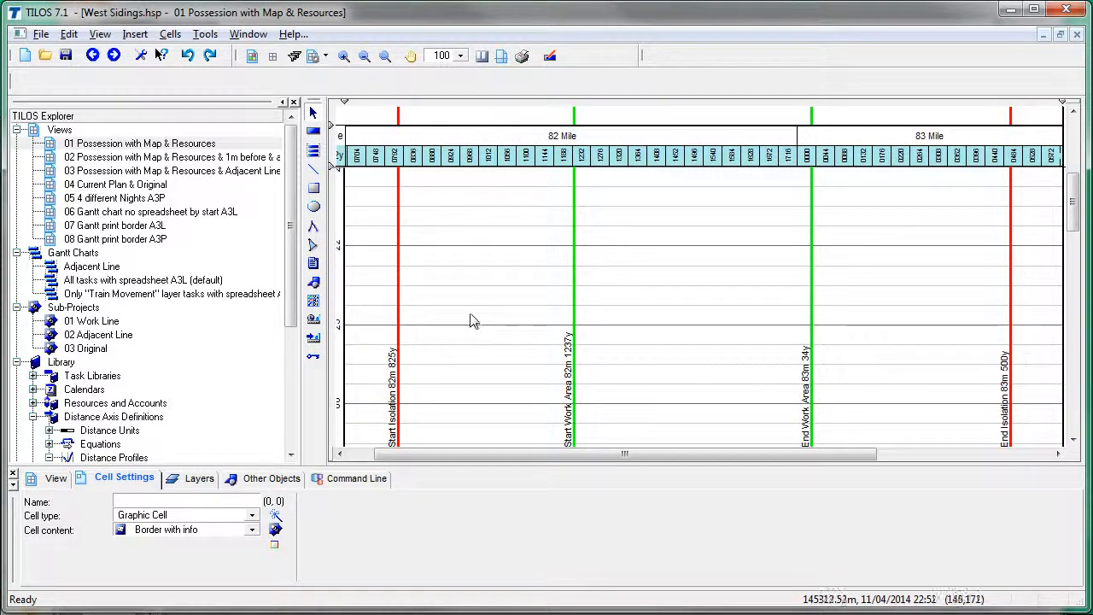
Step: Show slide step 5, Use a Task-Group to create the work items, then return to TILOS
key("alt+Tab")
key("alt+Tab")
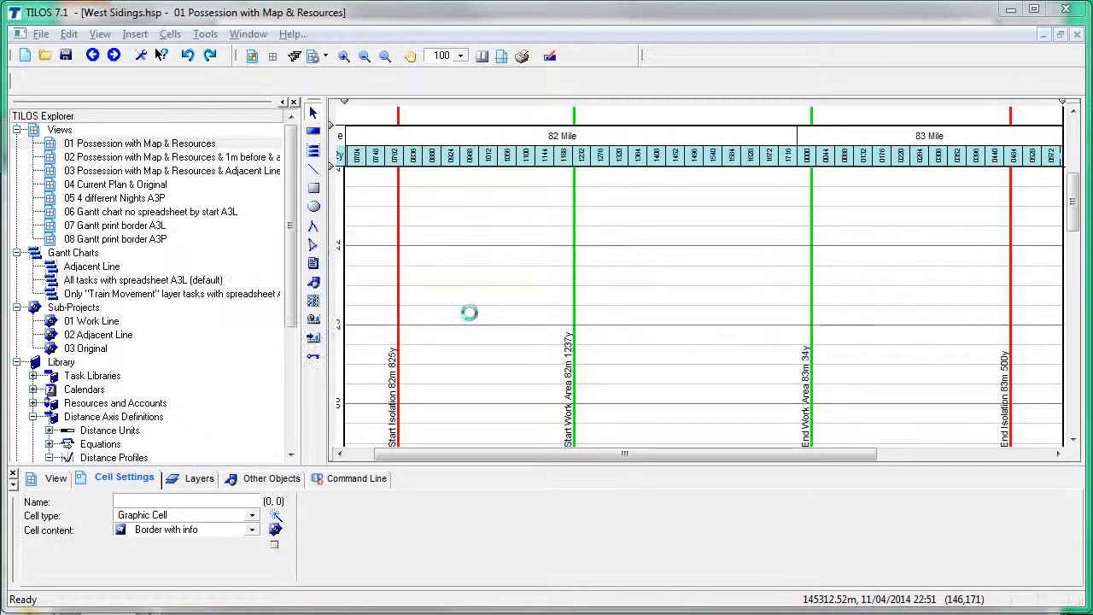
key("alt+Tab")
key("alt+Tab")
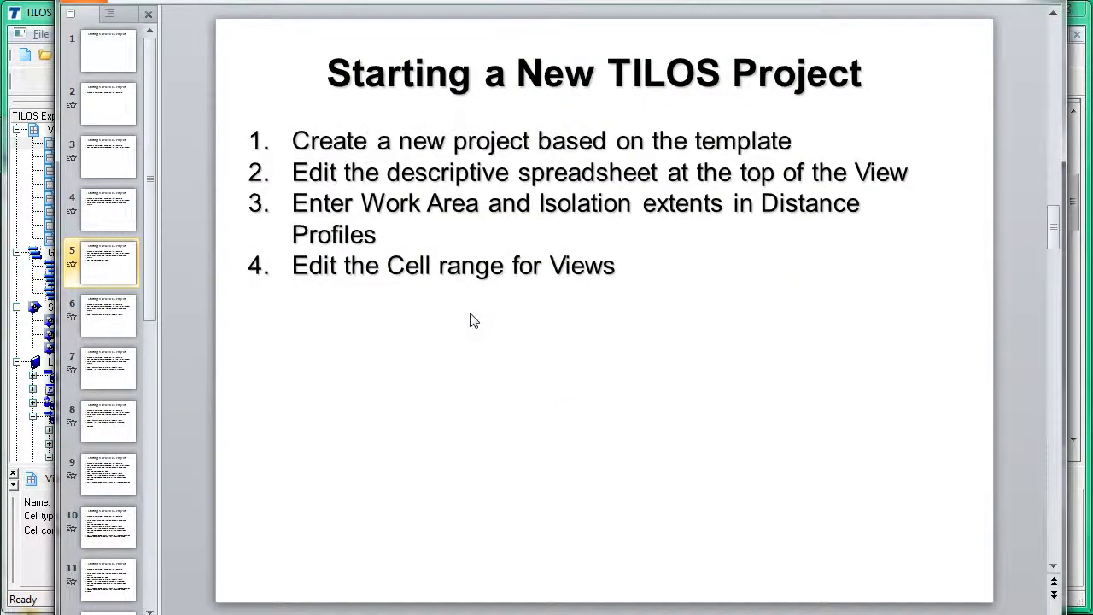
key("Page_Down")
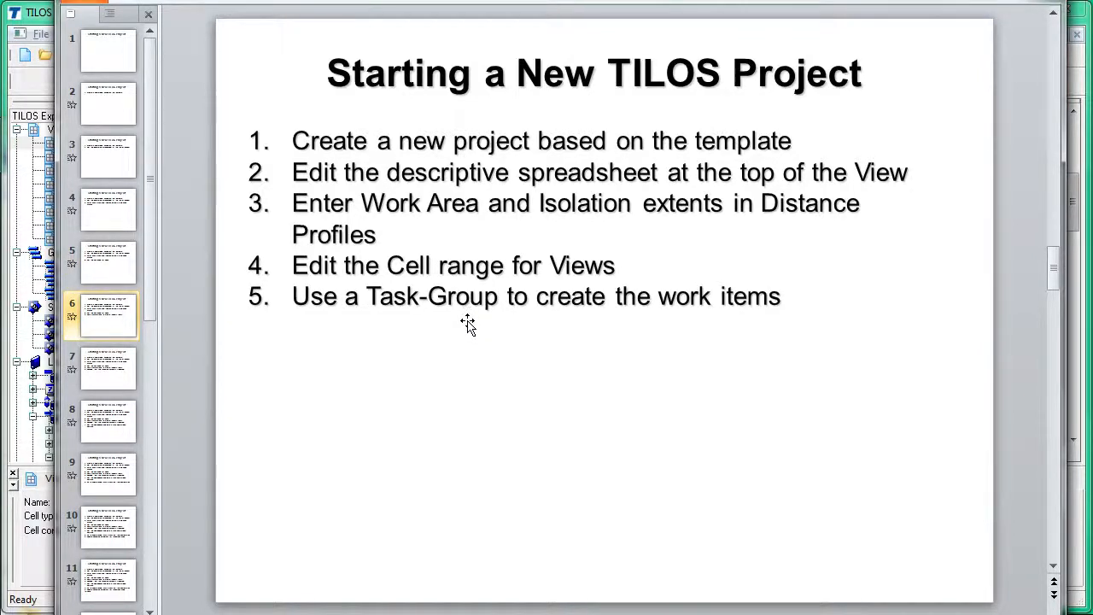
left_click(47, 38)
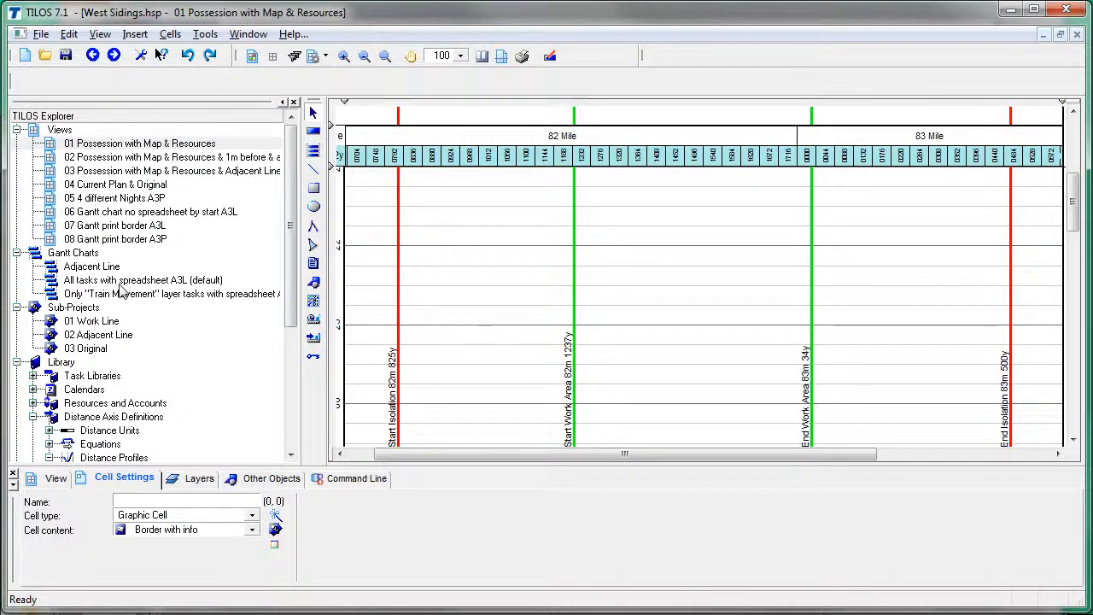
Step: Expand Task Libraries > Task Groups and choose MOBC with the Insert Task Group tool
left_click(32, 416)
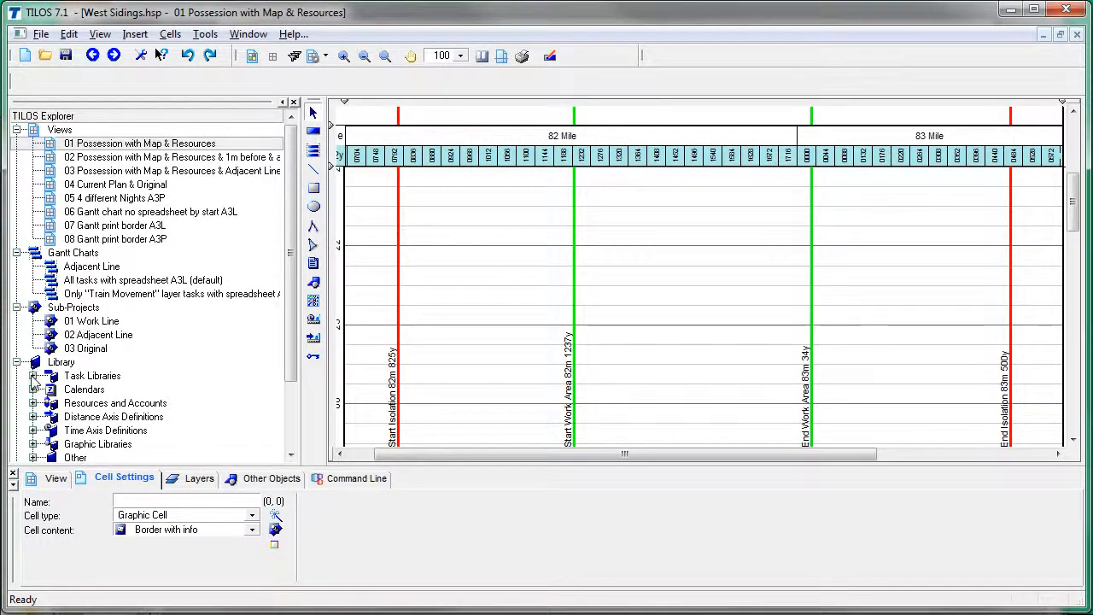
scroll(218, 367, "down", 2)
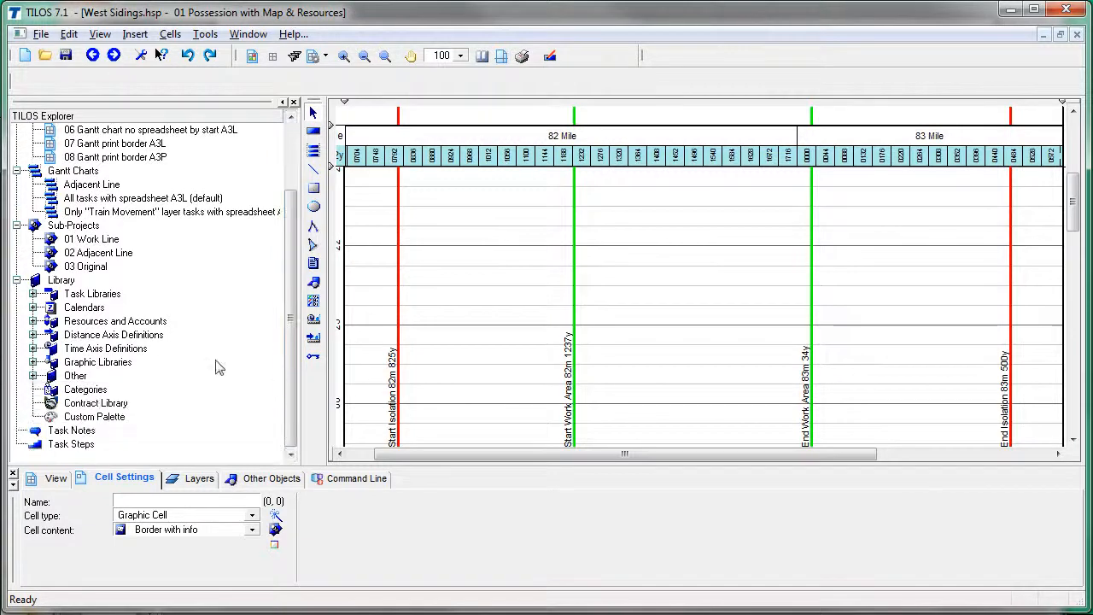
left_click(33, 294)
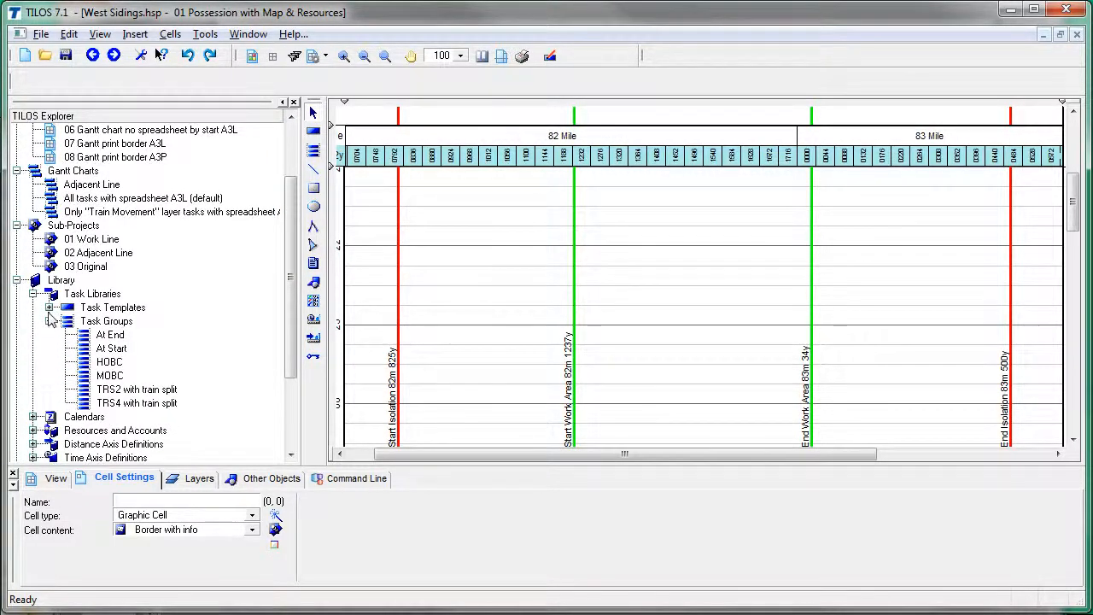
left_click(49, 321)
left_click(48, 307)
left_click(49, 307)
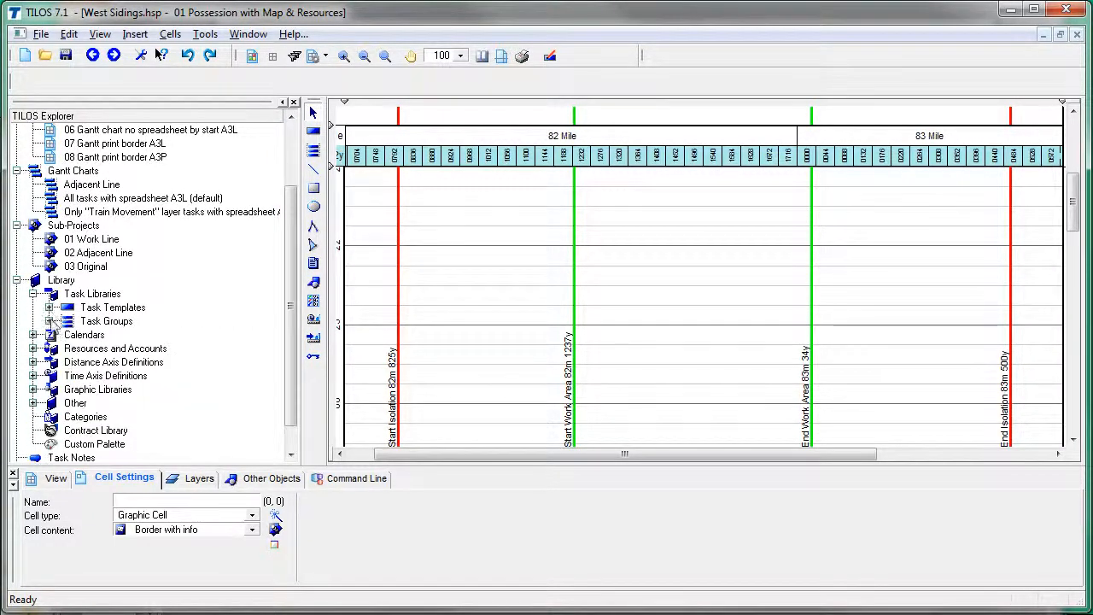
left_click(48, 321)
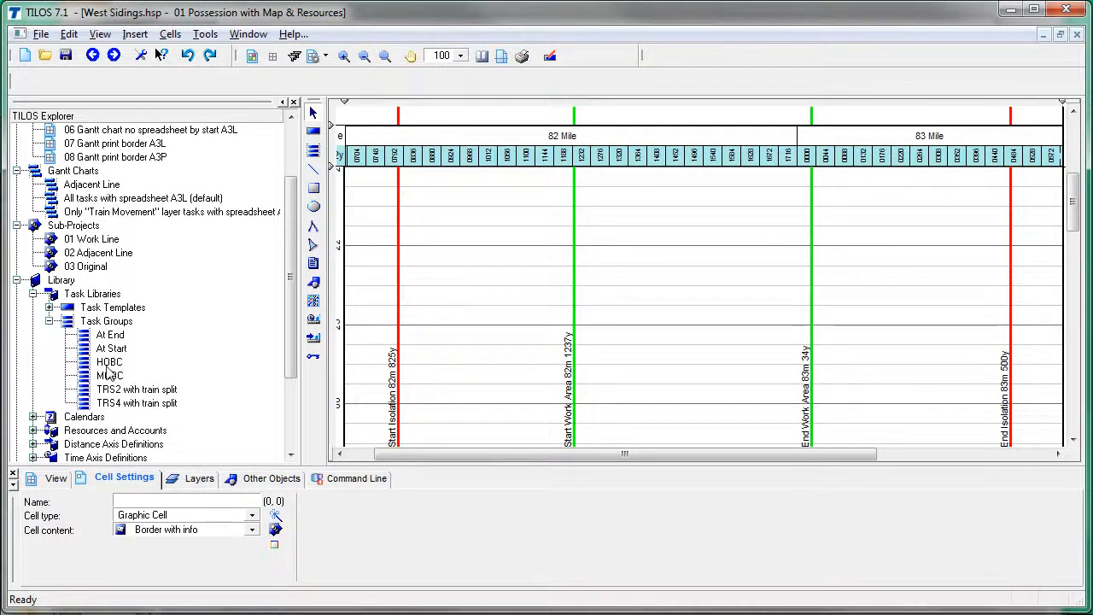
left_click(313, 151)
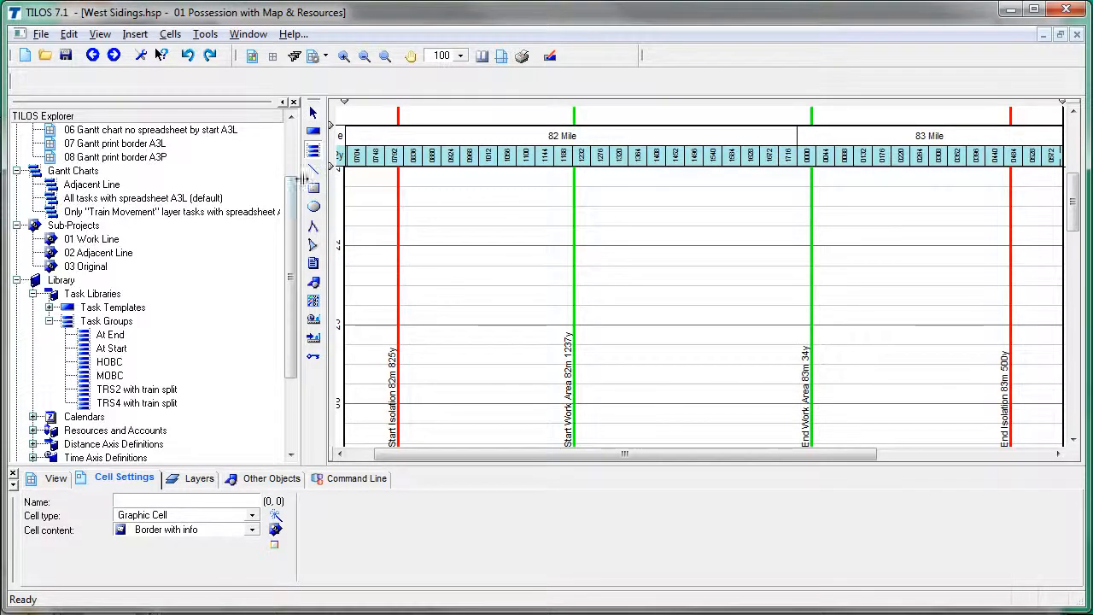
left_click(111, 378)
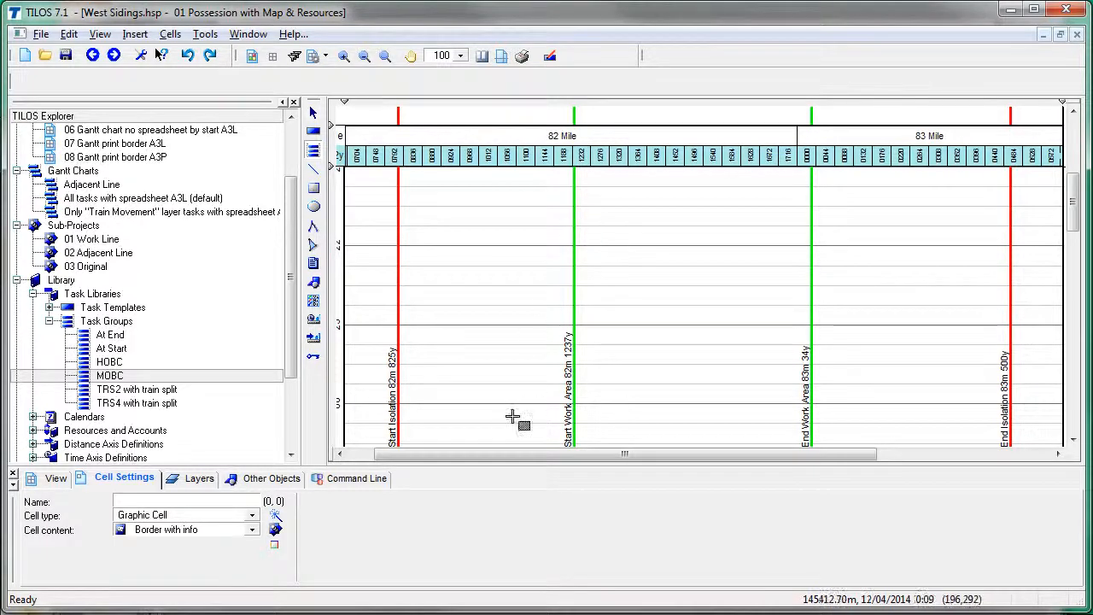
Step: Place MOBC by coordinates from 82m 1237y to 83m 34y, starting at 21:30
left_click_drag(505, 456, 482, 460)
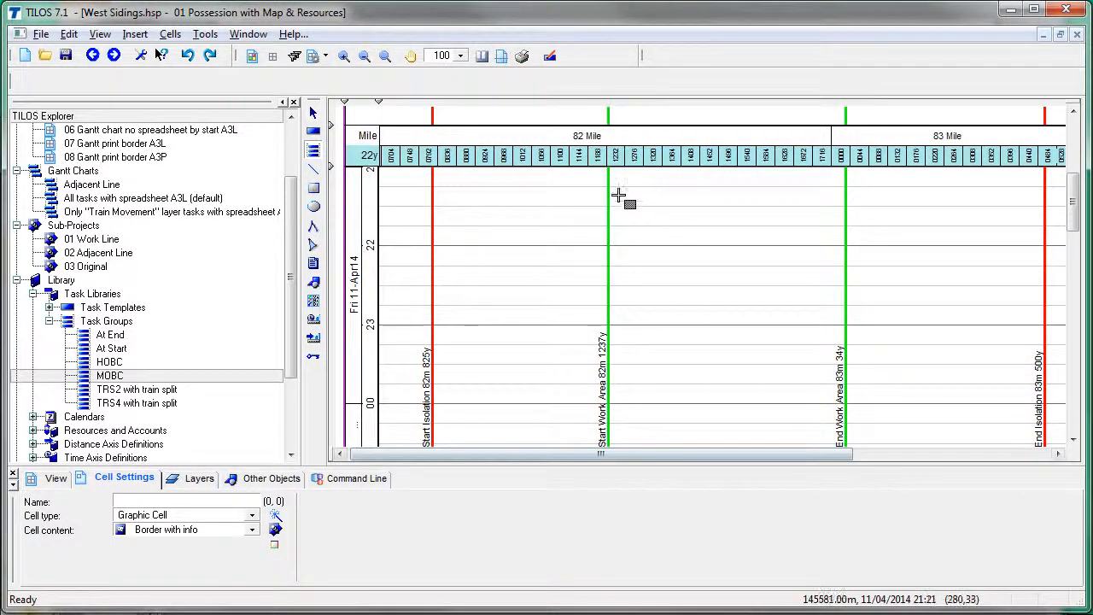
left_click_drag(609, 187, 845, 276)
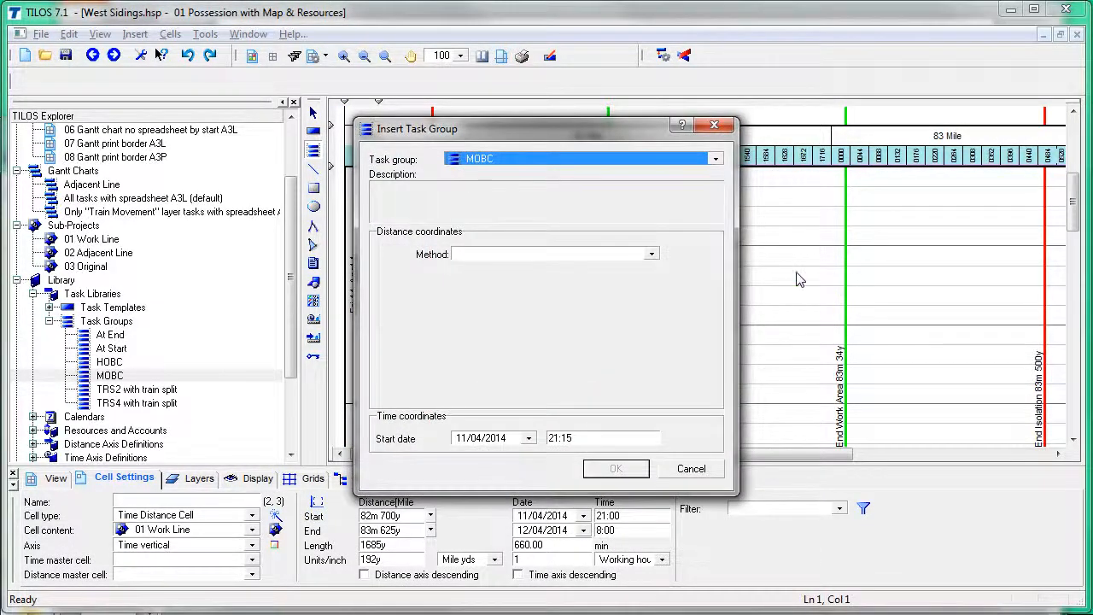
left_click(716, 161)
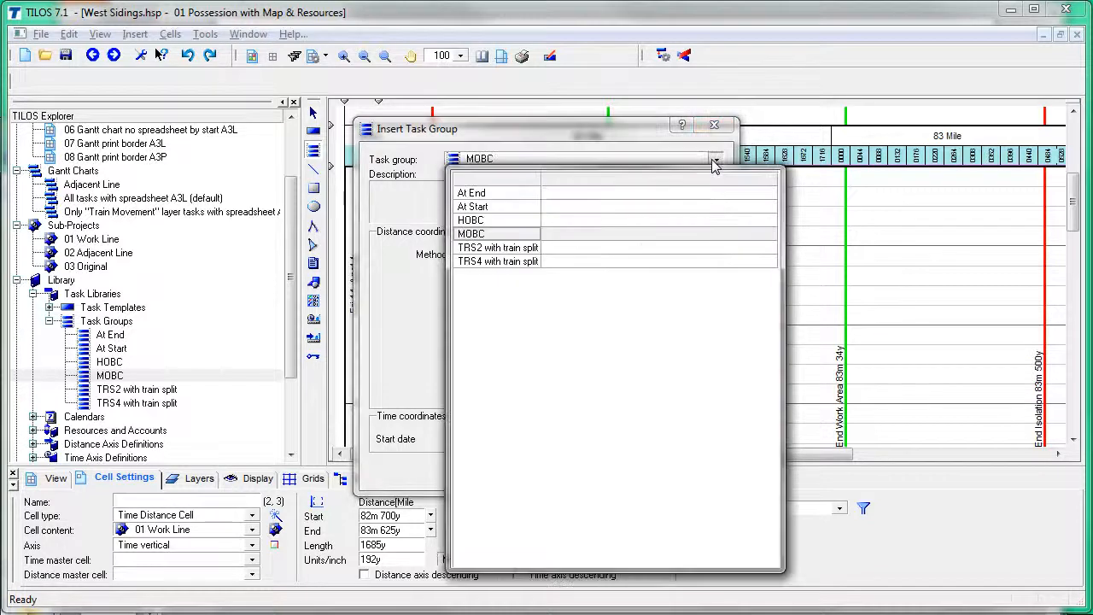
left_click(523, 240)
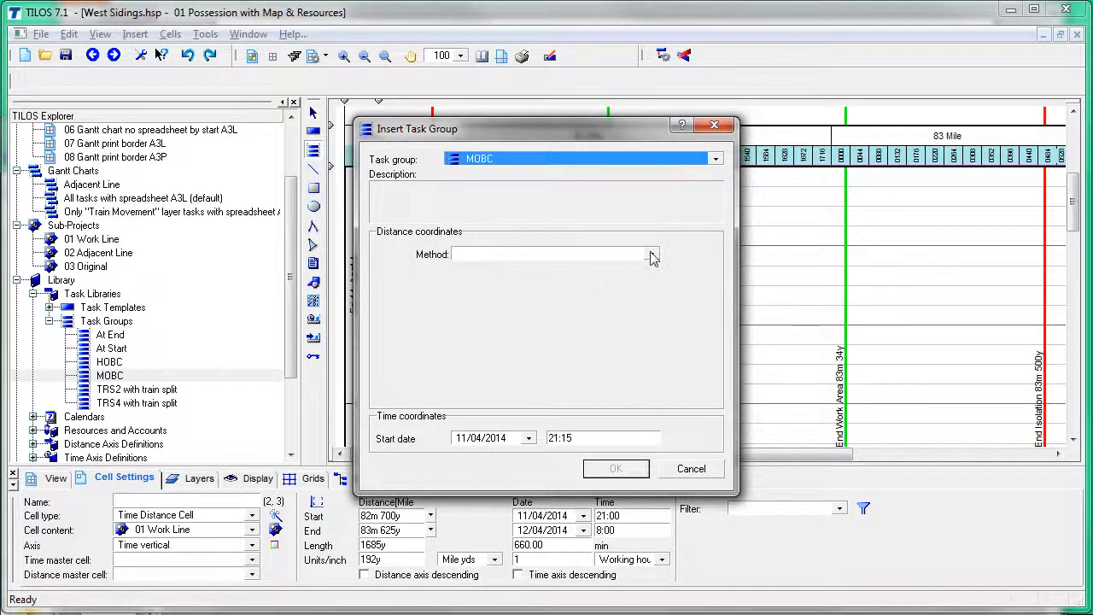
left_click(651, 254)
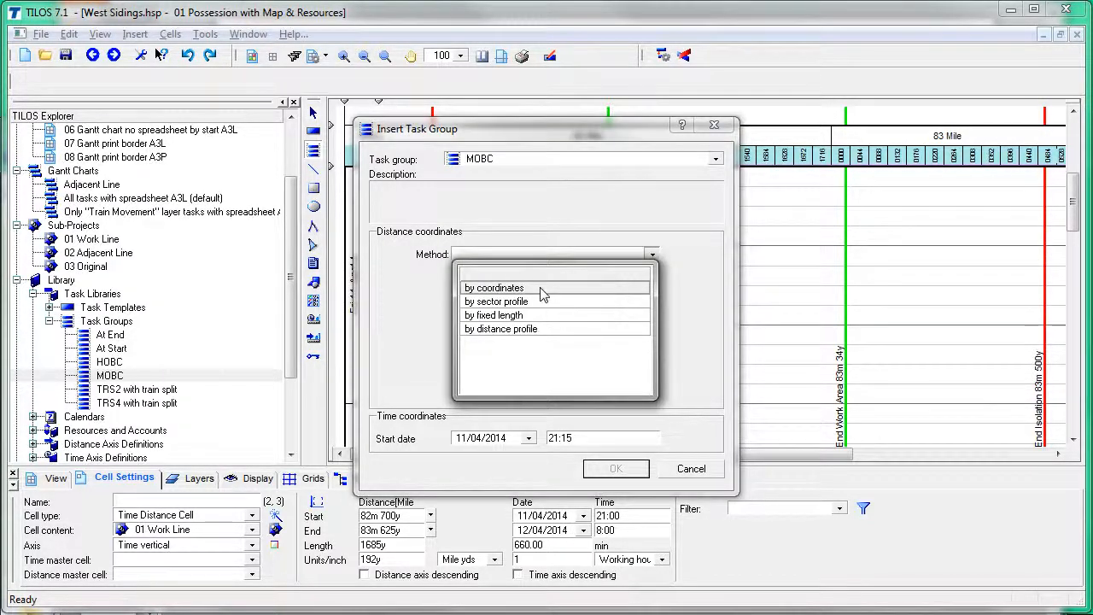
left_click(543, 290)
left_click(617, 275)
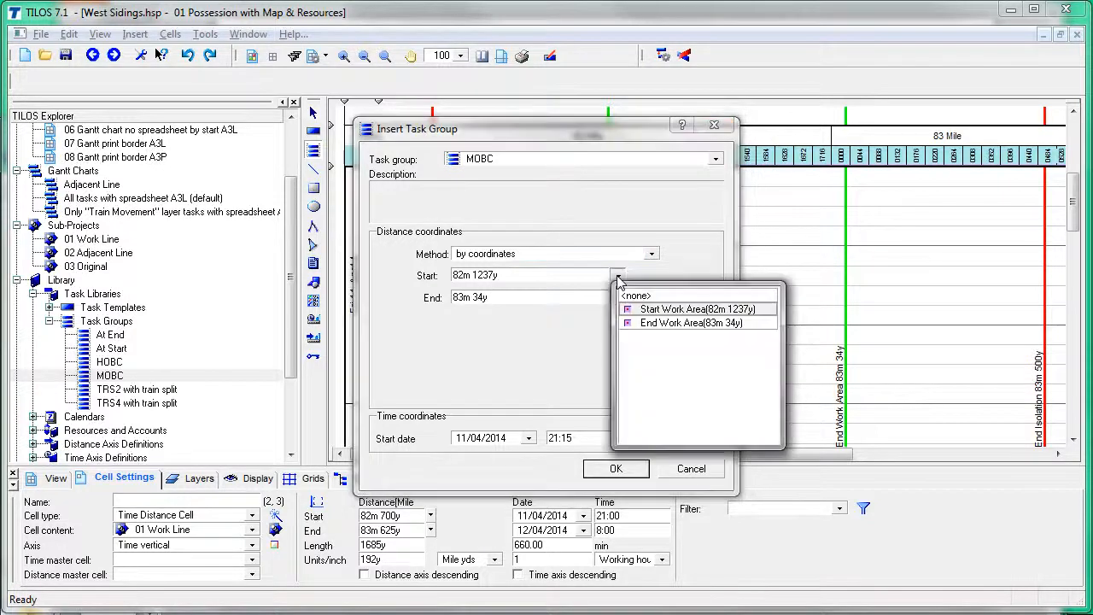
left_click(719, 310)
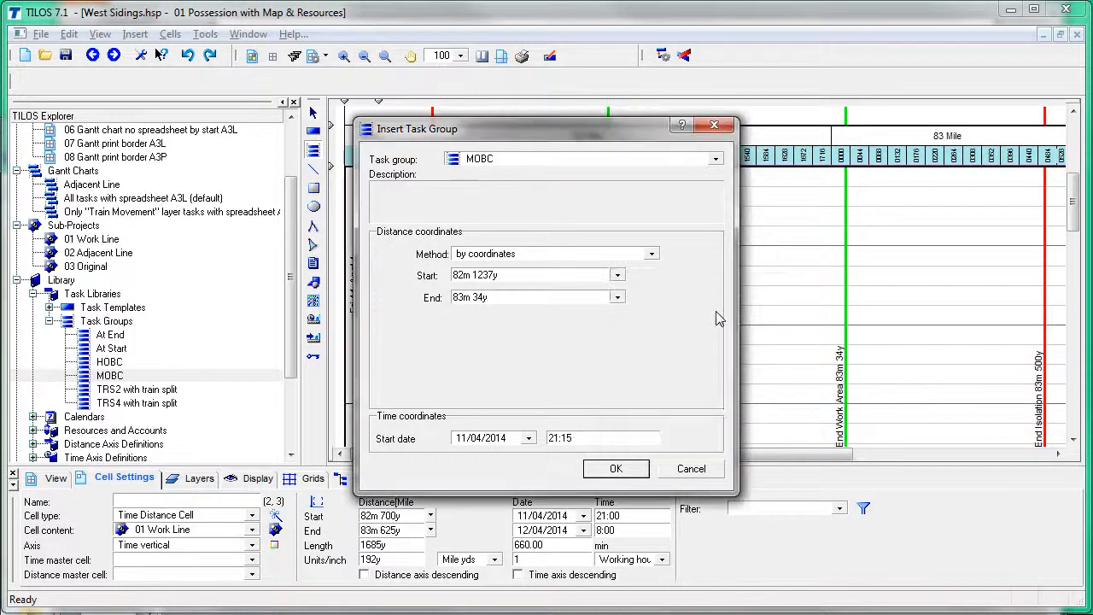
left_click(617, 297)
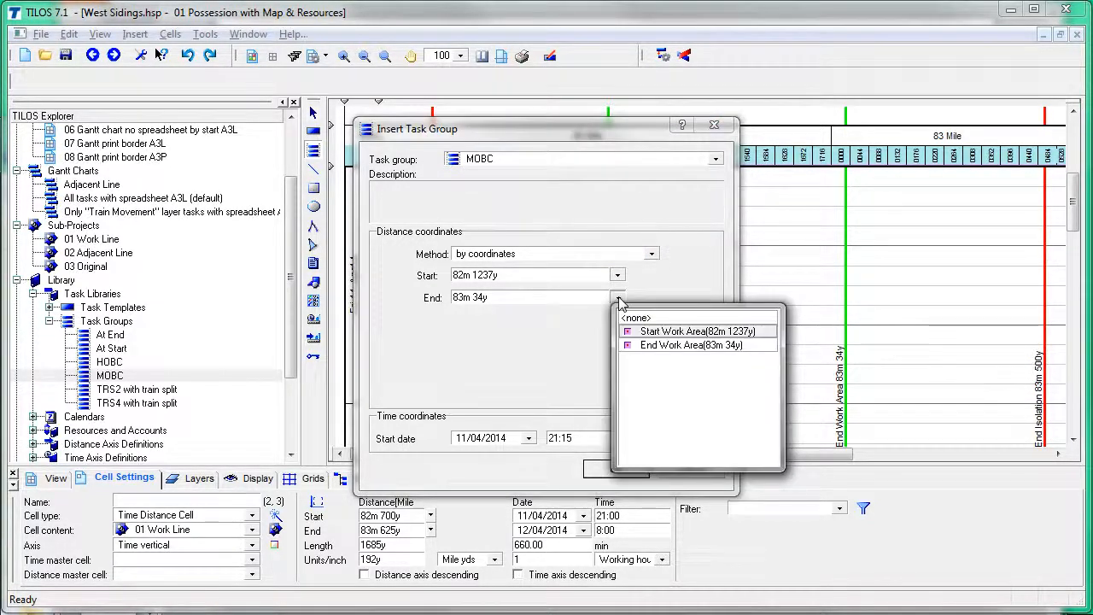
left_click(646, 297)
left_click(597, 439)
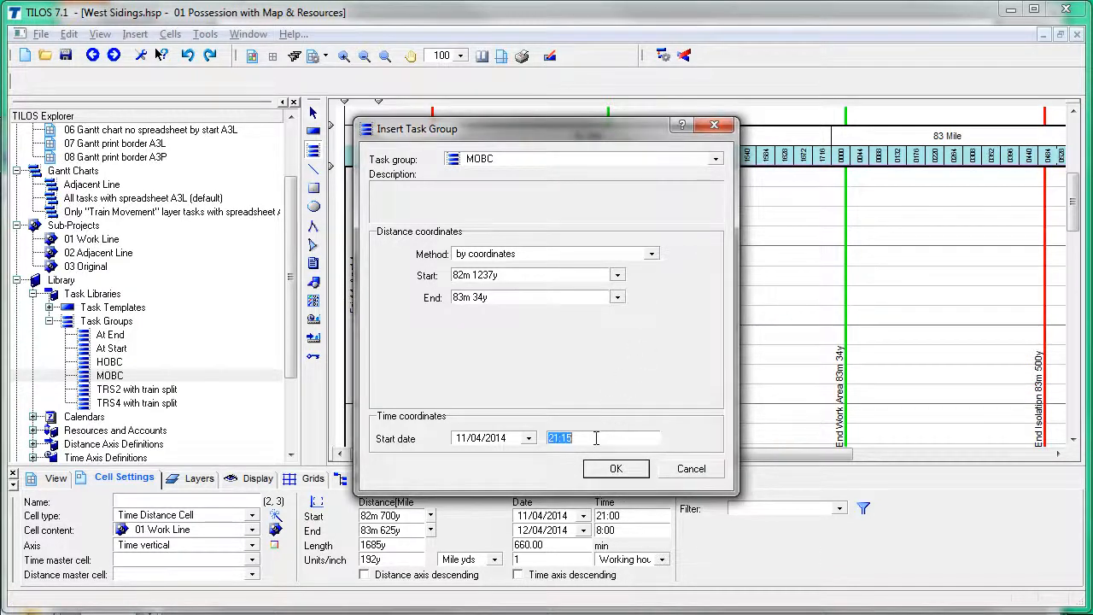
left_click(590, 437)
type("30")
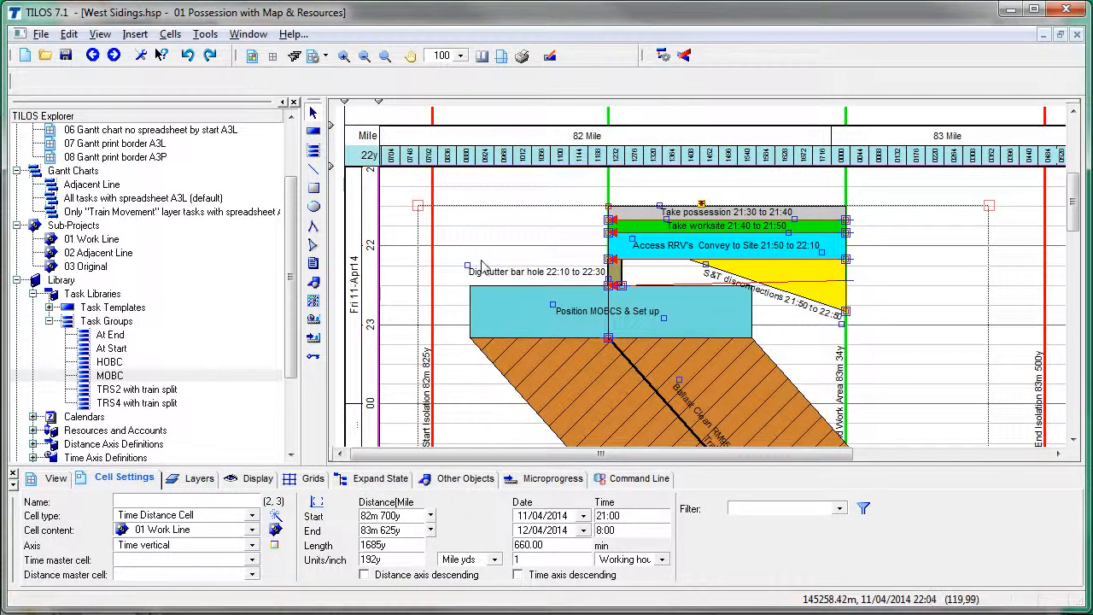
left_click(510, 204)
scroll(509, 269, "down", 10)
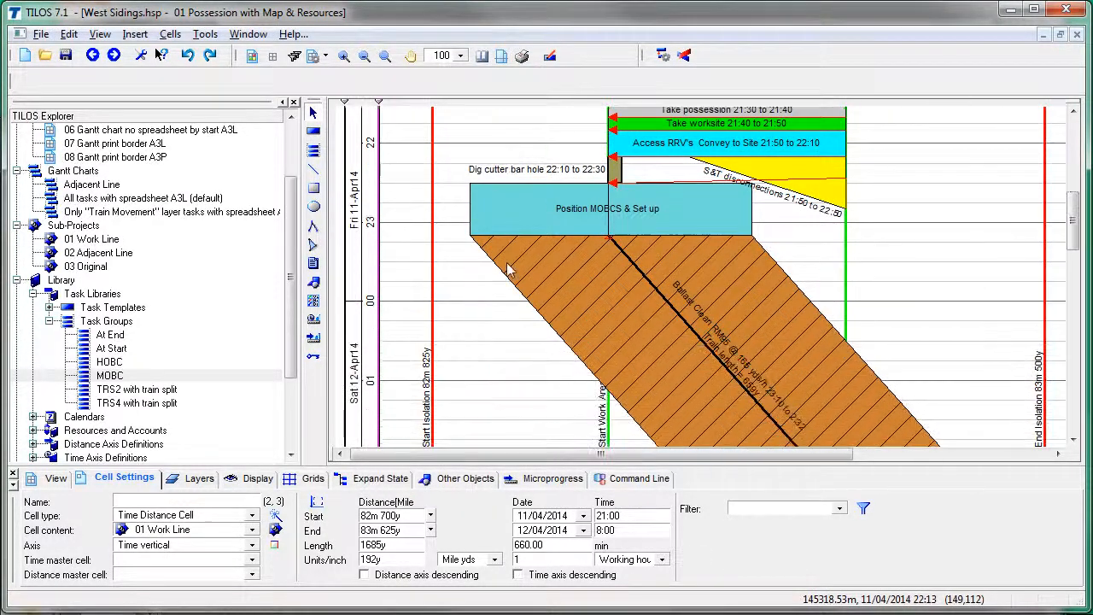
scroll(507, 268, "down", 5)
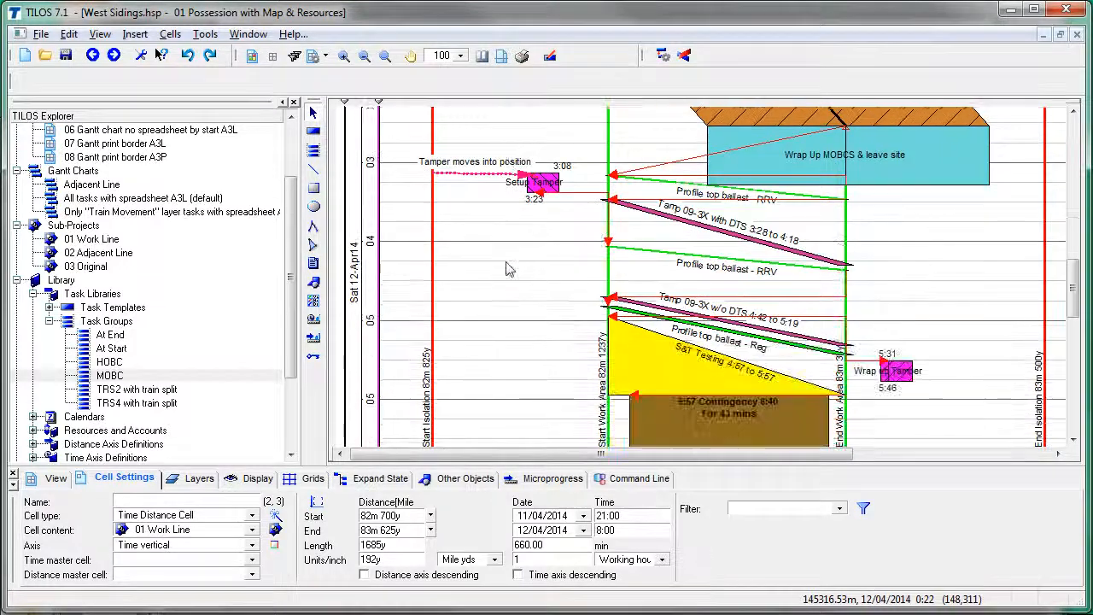
scroll(507, 268, "up", 5)
scroll(506, 266, "up", 8)
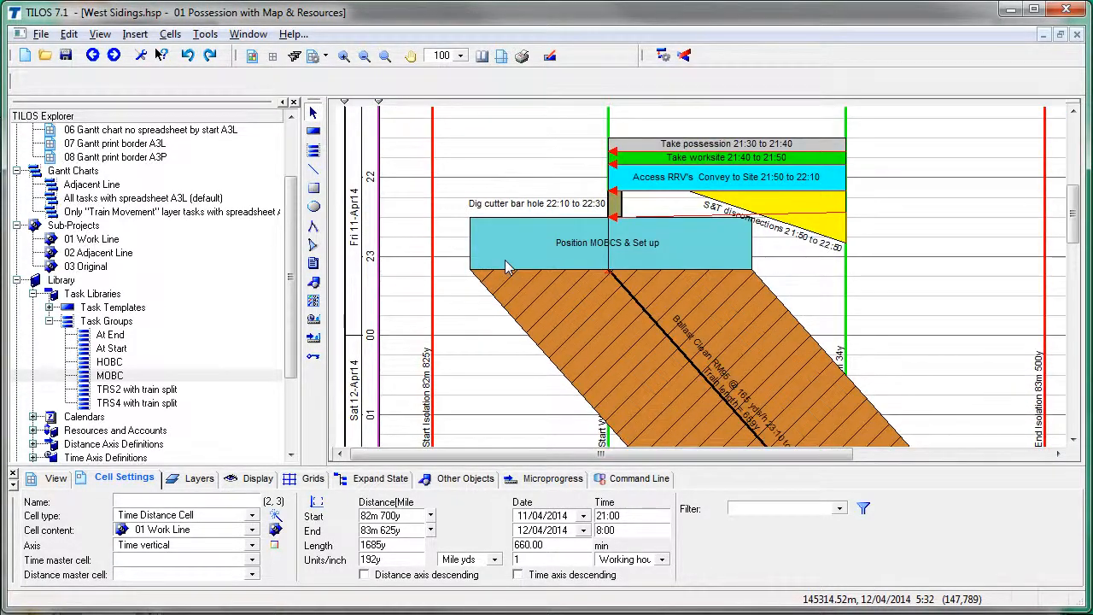
key("alt+Tab")
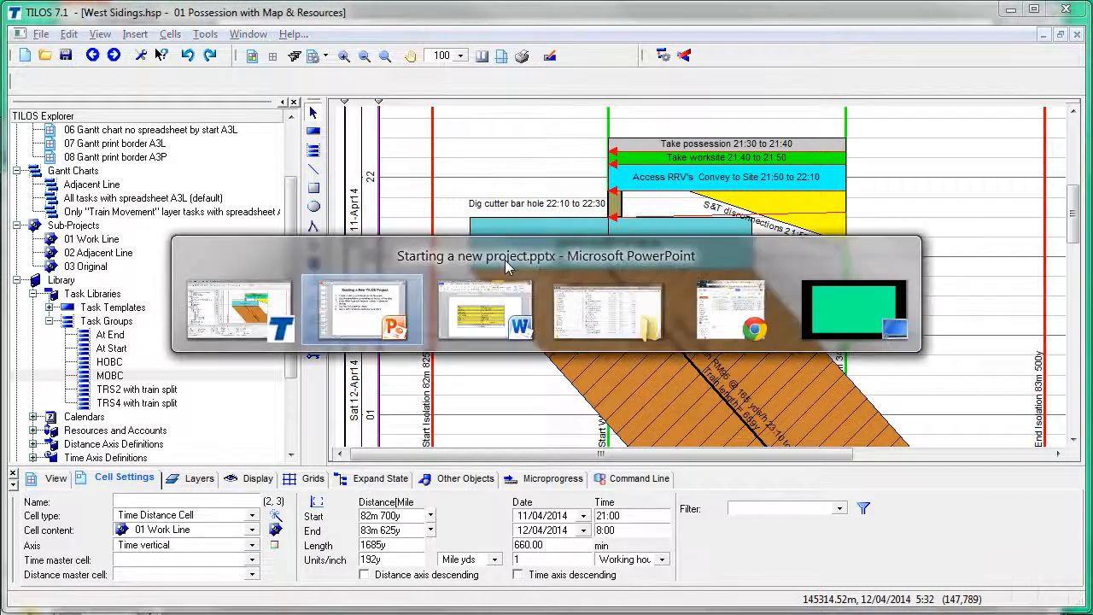
Step: Show slide 7, step 6 on changing train resource amounts, then return to TILOS
key("alt+Tab")
key("alt+Tab")
key("alt+Tab")
key("alt+Tab")
key("alt+Tab")
key("alt+Tab")
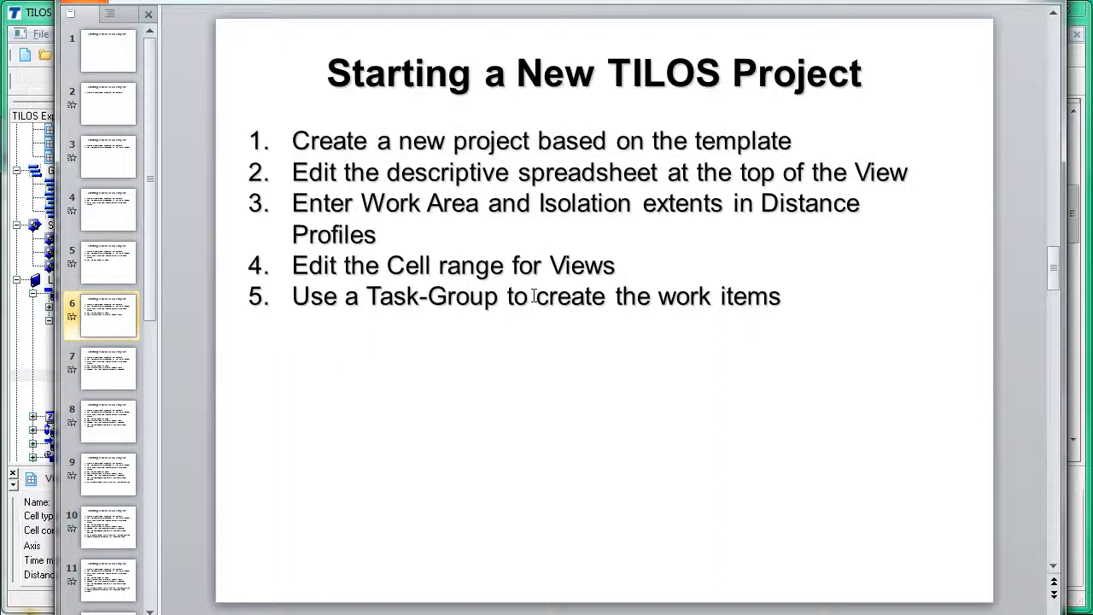
key("Page_Down")
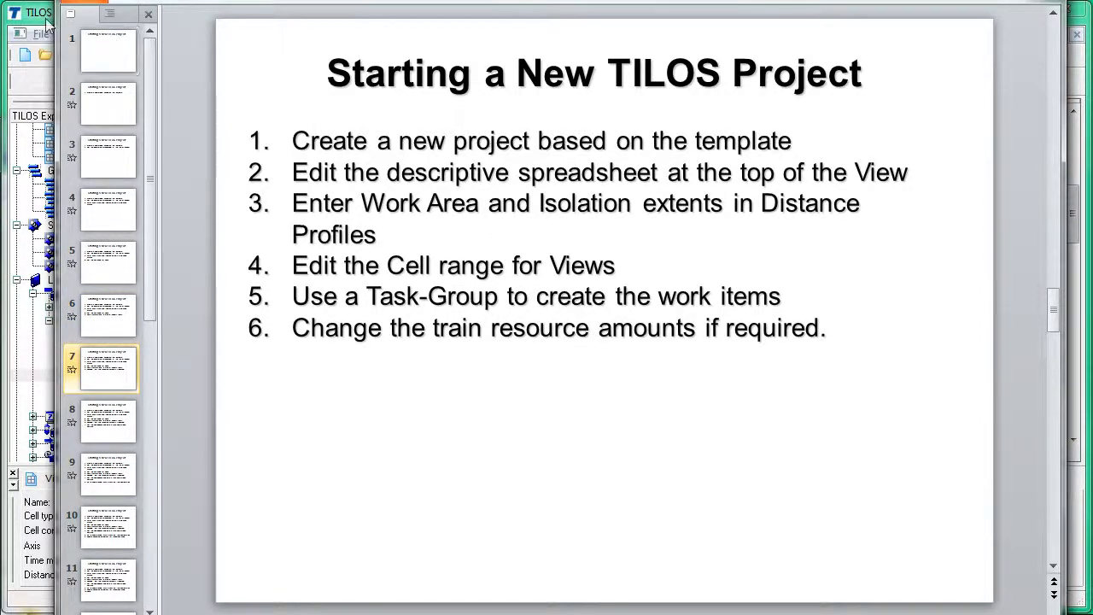
key("alt+Tab")
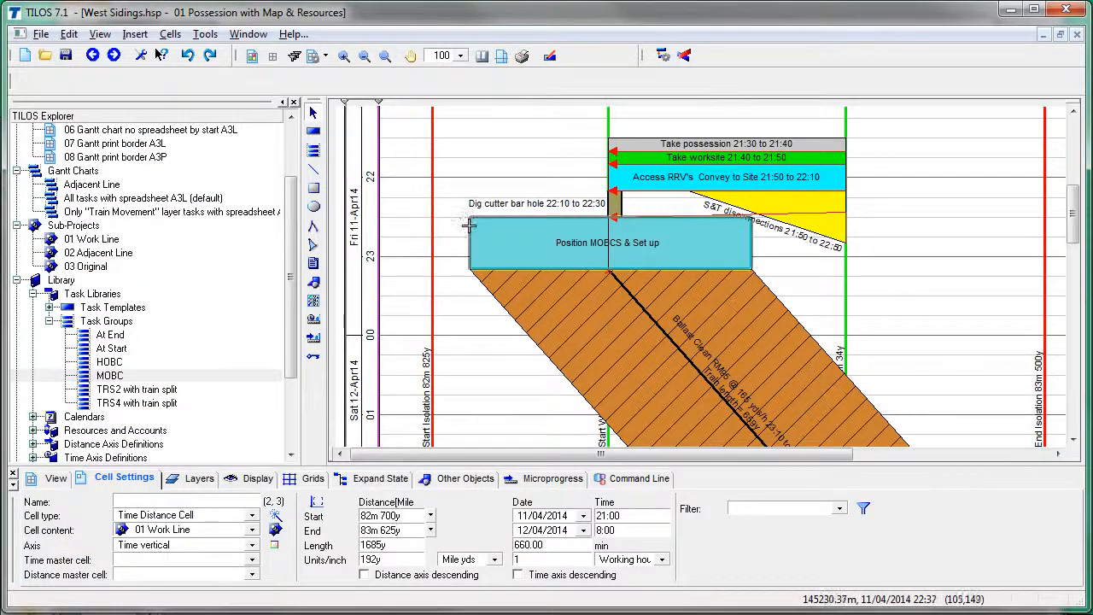
Step: Reduce Position MOBCS & Set up's MFS Wagon (empty) and MFS D Wagon (Full) from 16 to 14
left_click(468, 224)
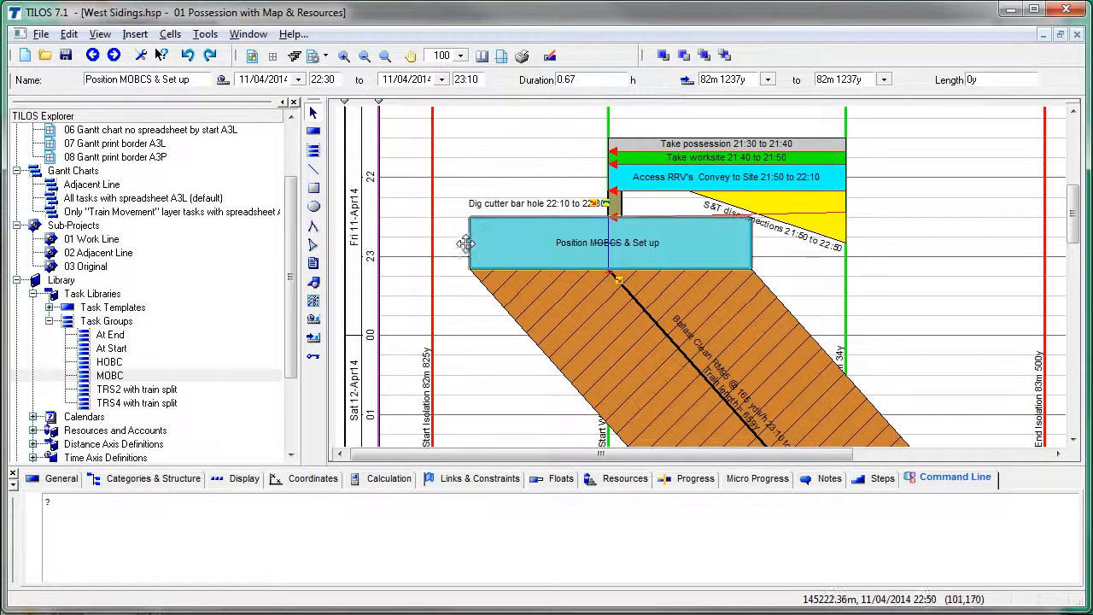
left_click(622, 480)
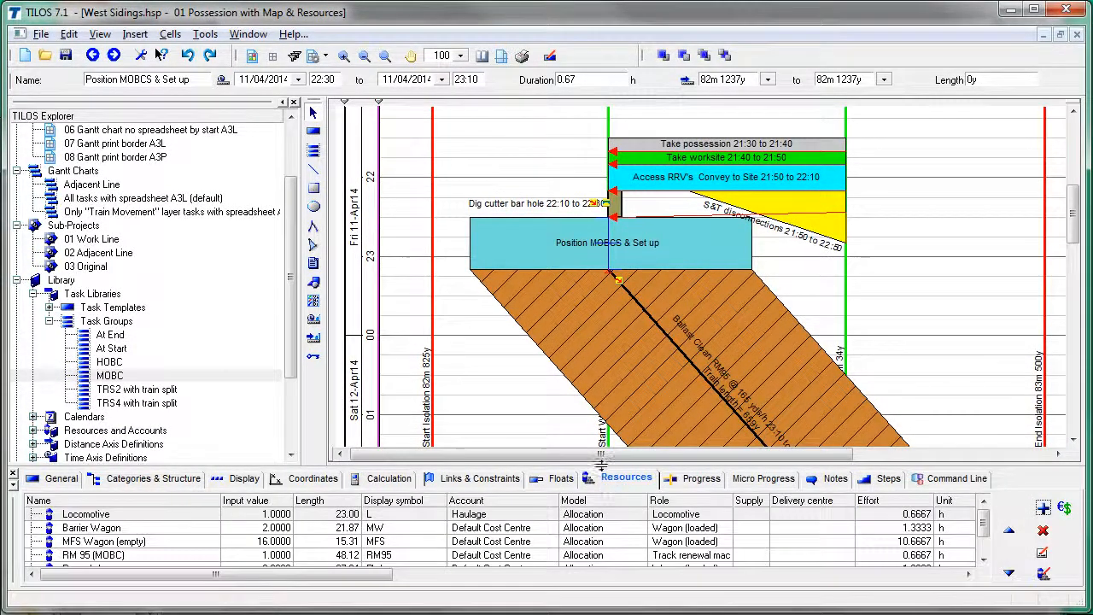
left_click_drag(603, 465, 597, 413)
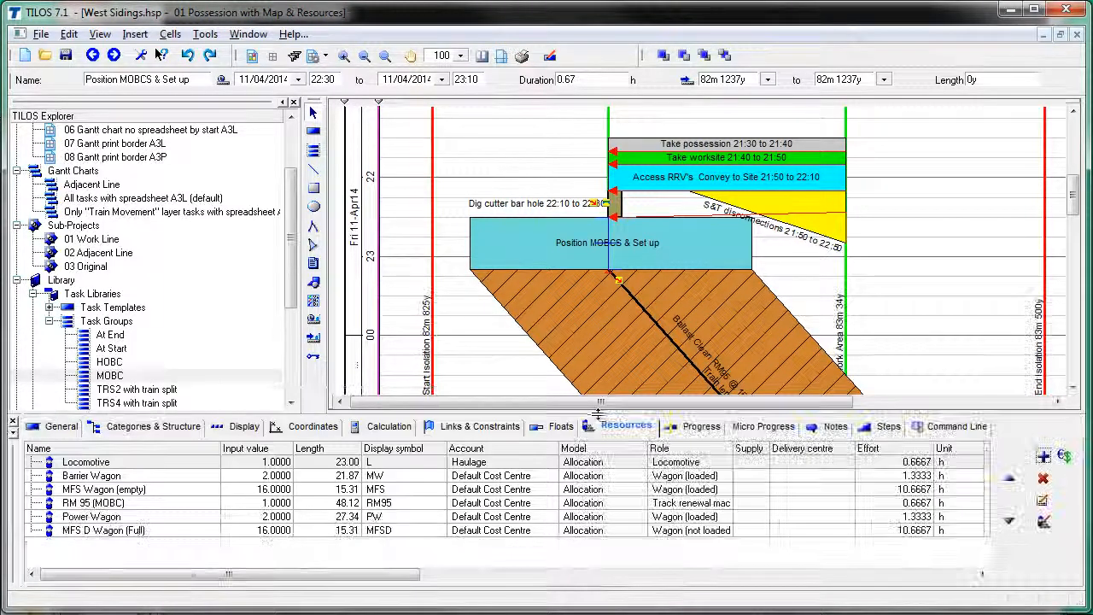
left_click(275, 491)
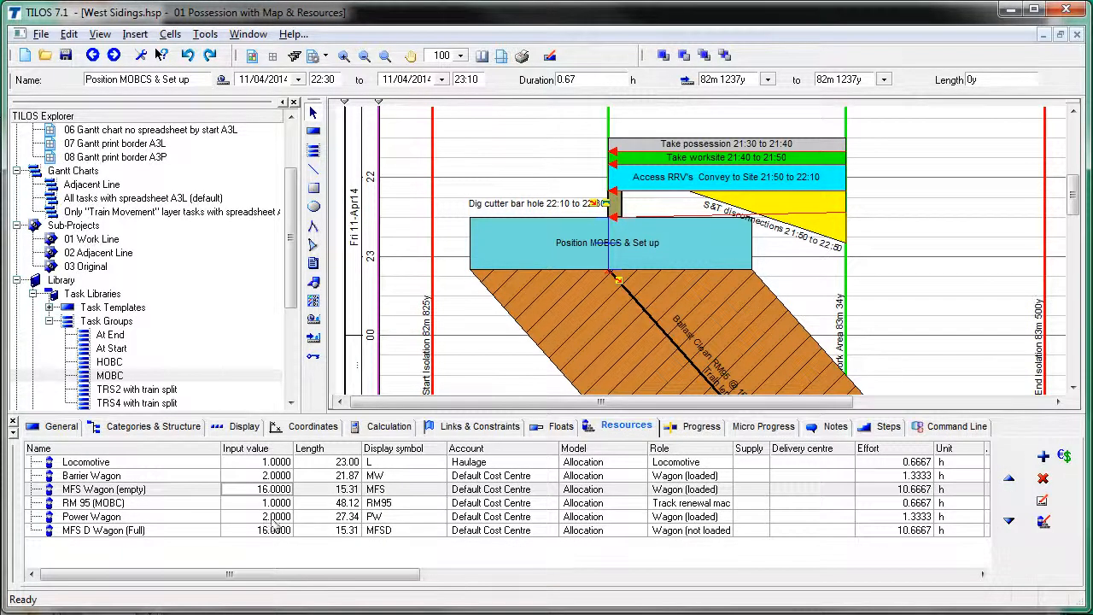
left_click(275, 533)
left_click(275, 490)
type("14")
key("Return")
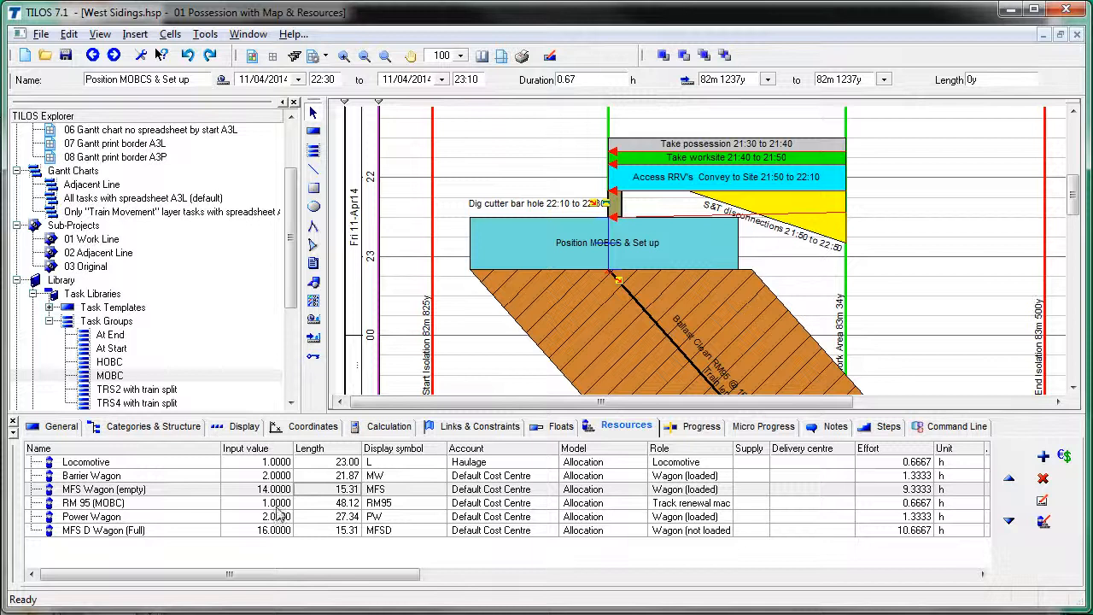
left_click(262, 531)
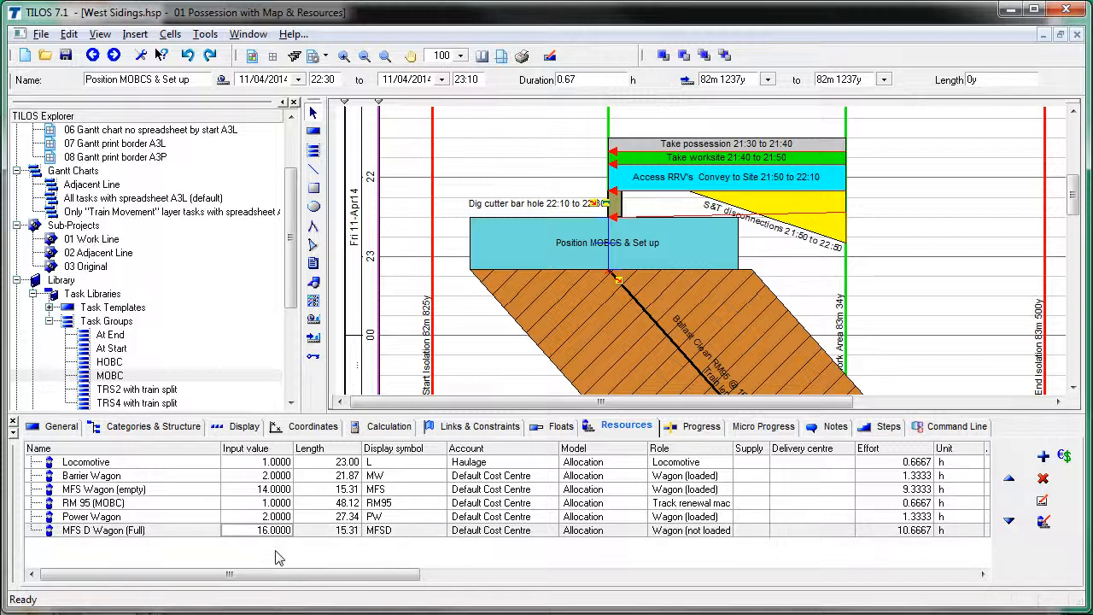
type("14")
key("Return")
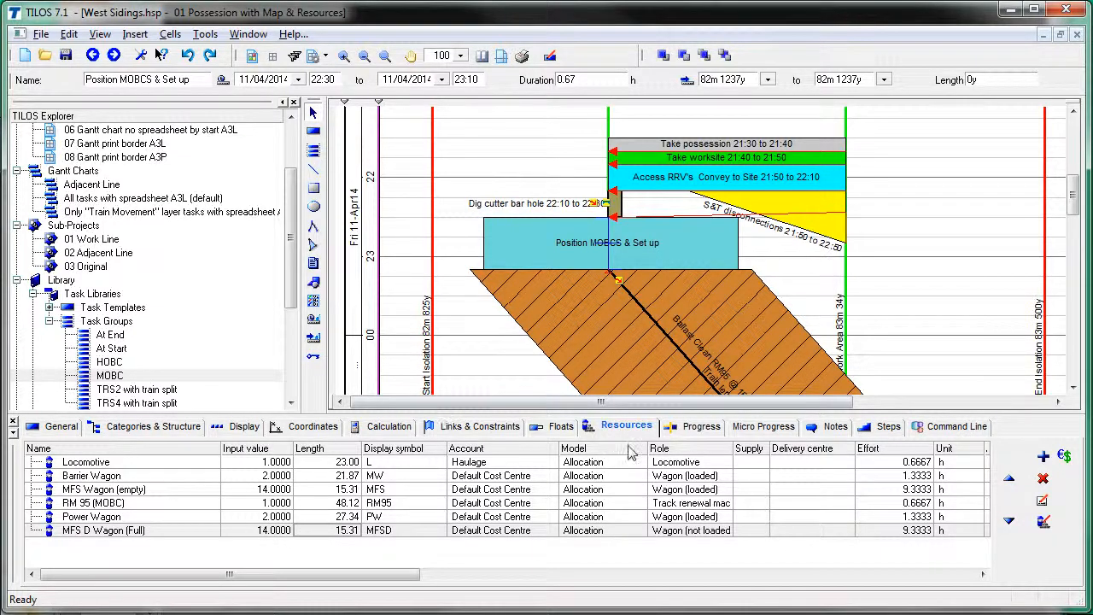
left_click(499, 427)
Step: Inspect the finish-to-start link into Ballast Clean RM95 and review that task's details
double_click(843, 478)
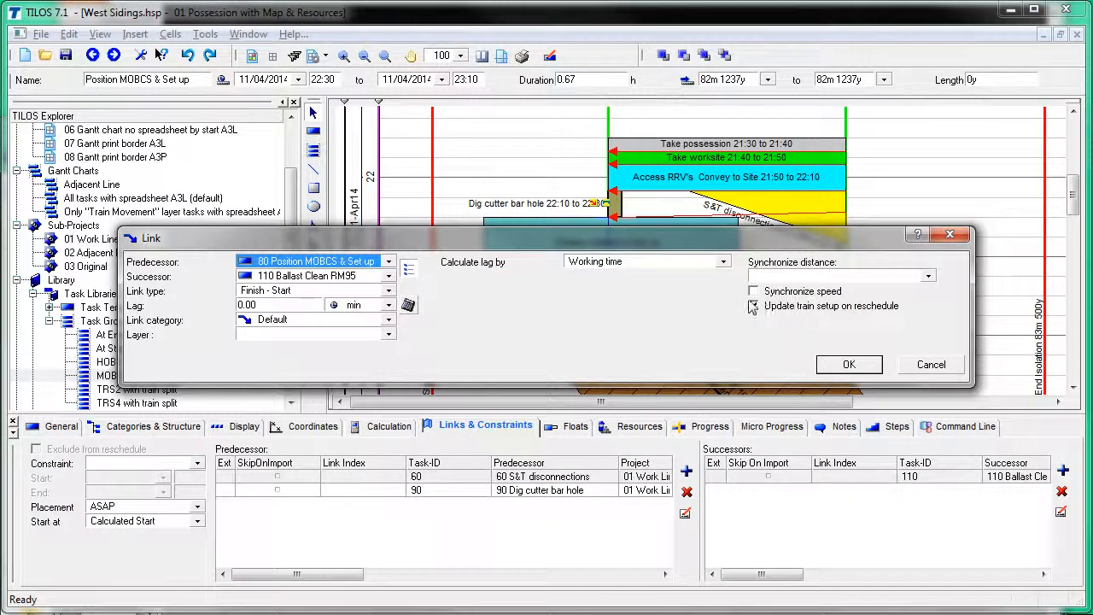
left_click(927, 367)
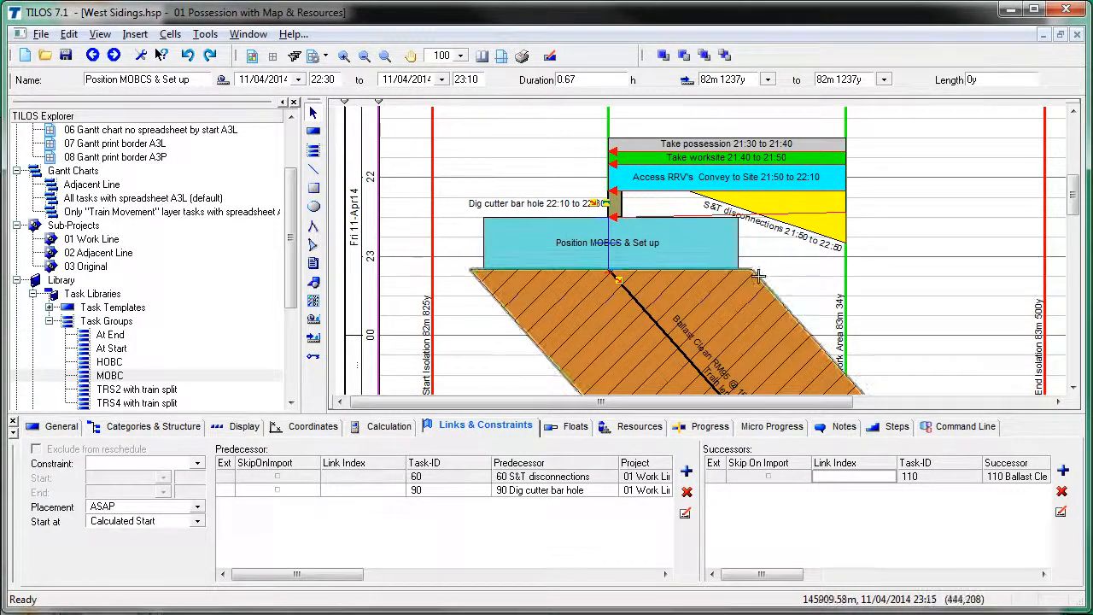
left_click(753, 279)
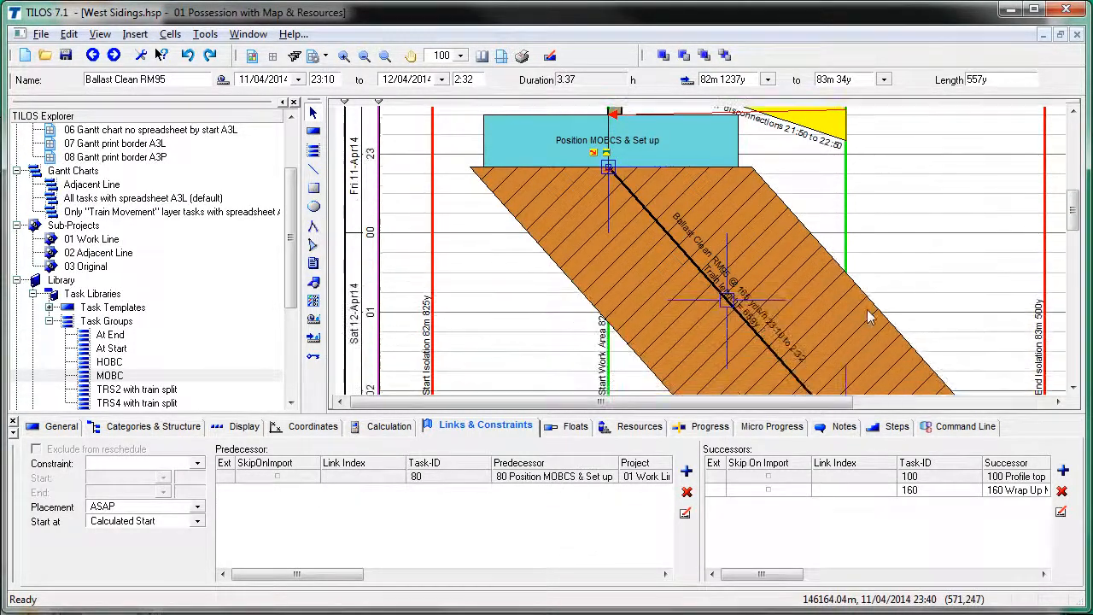
scroll(869, 317, "down", 6)
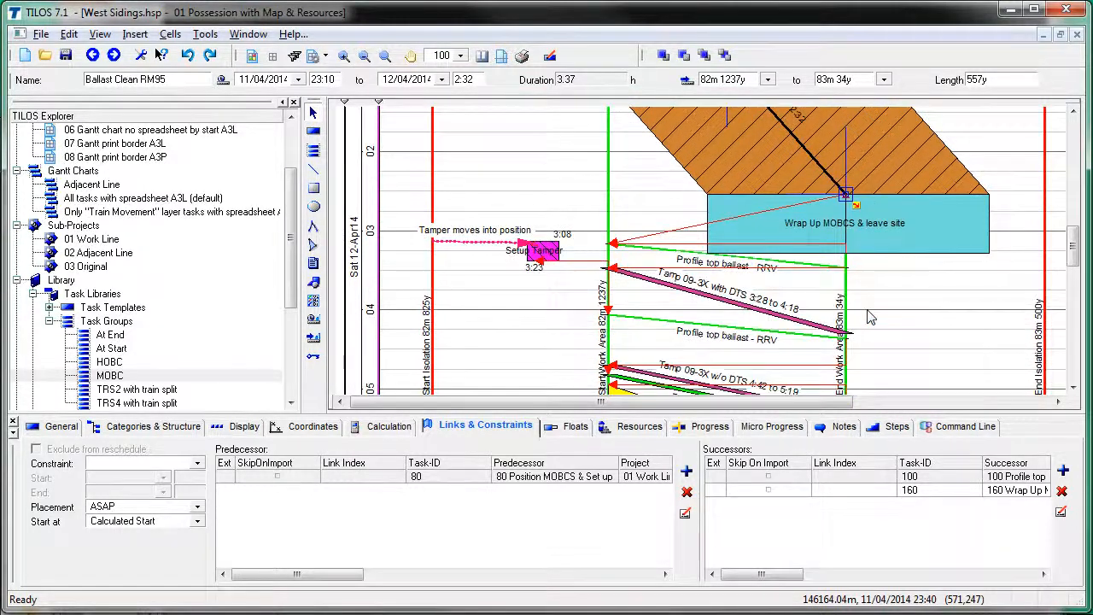
scroll(869, 317, "up", 5)
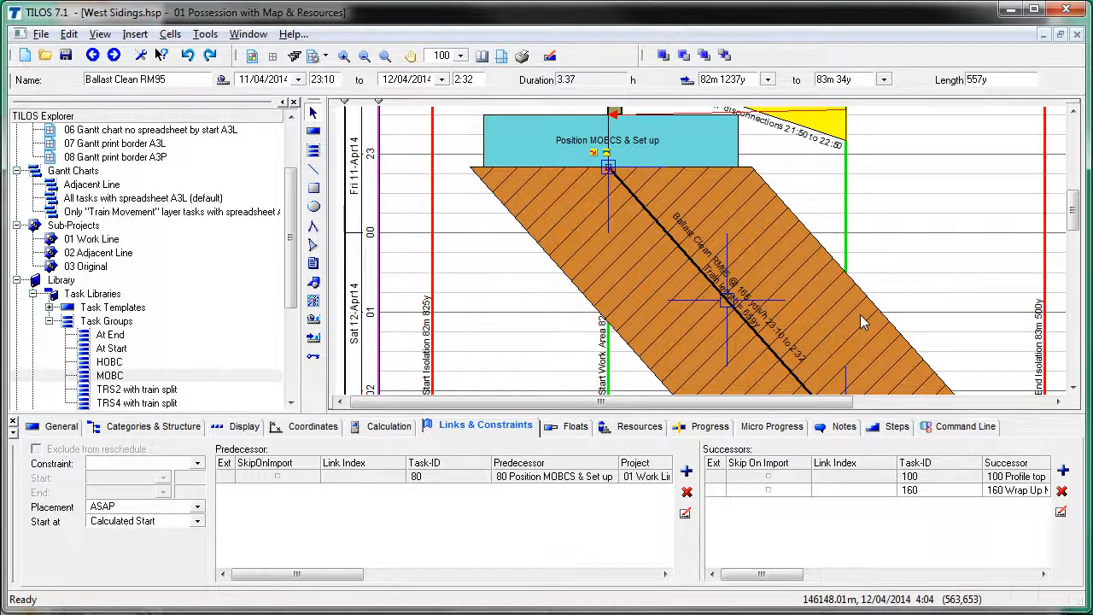
key("alt+Tab")
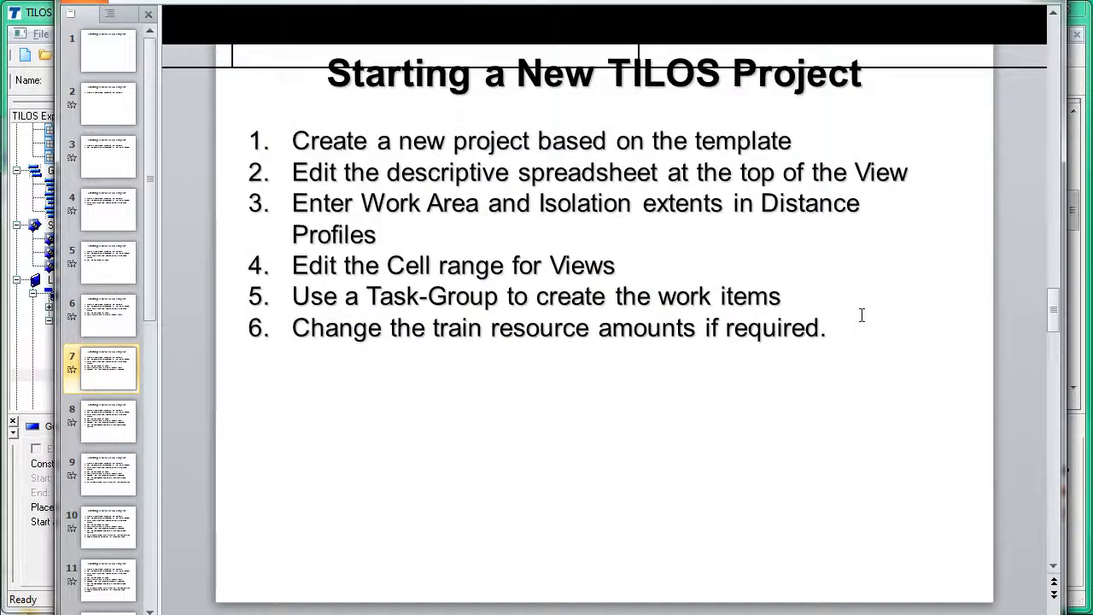
Step: Show slide 8, step 7 on editing Contingency end date, time and duration, then return to TILOS
scroll(861, 315, "down", 1)
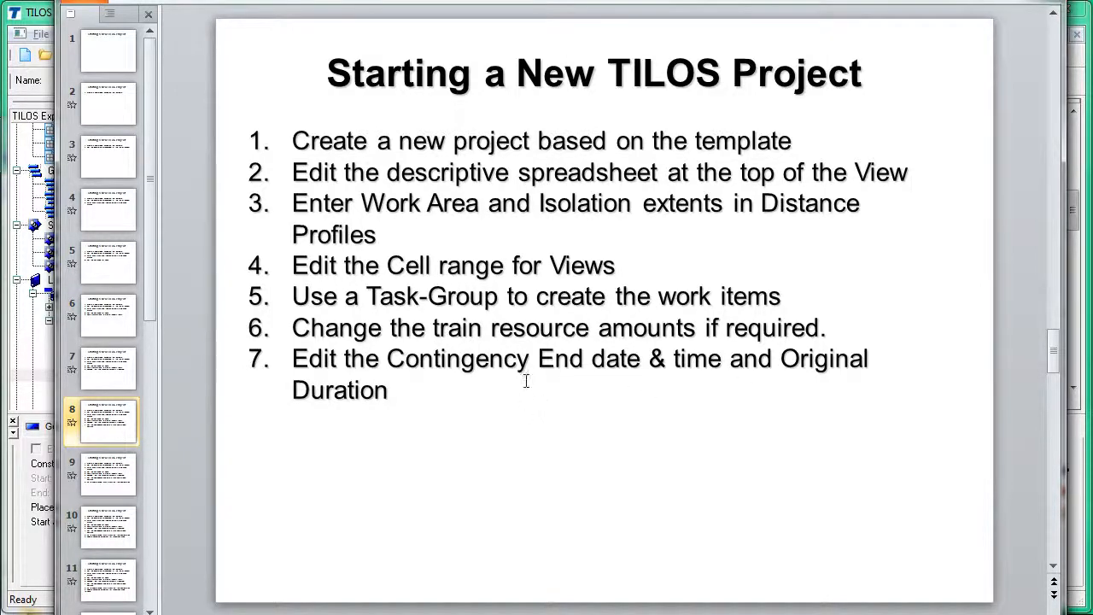
key("alt+Tab")
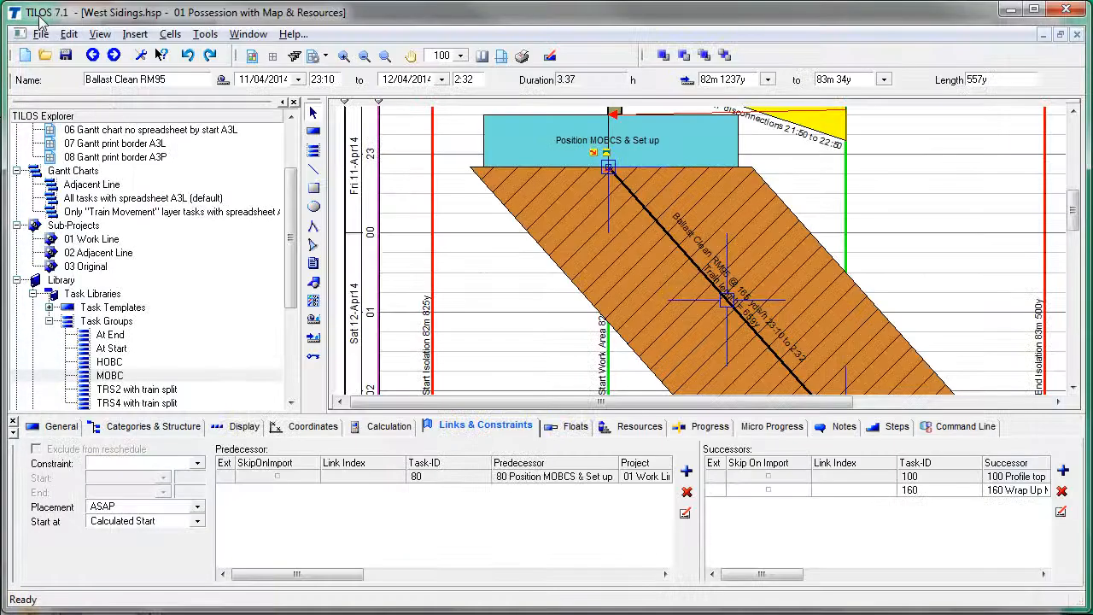
Step: Open the Contingency task's links and constraints, checking the Return worksite start date
left_click(506, 299)
scroll(505, 300, "down", 5)
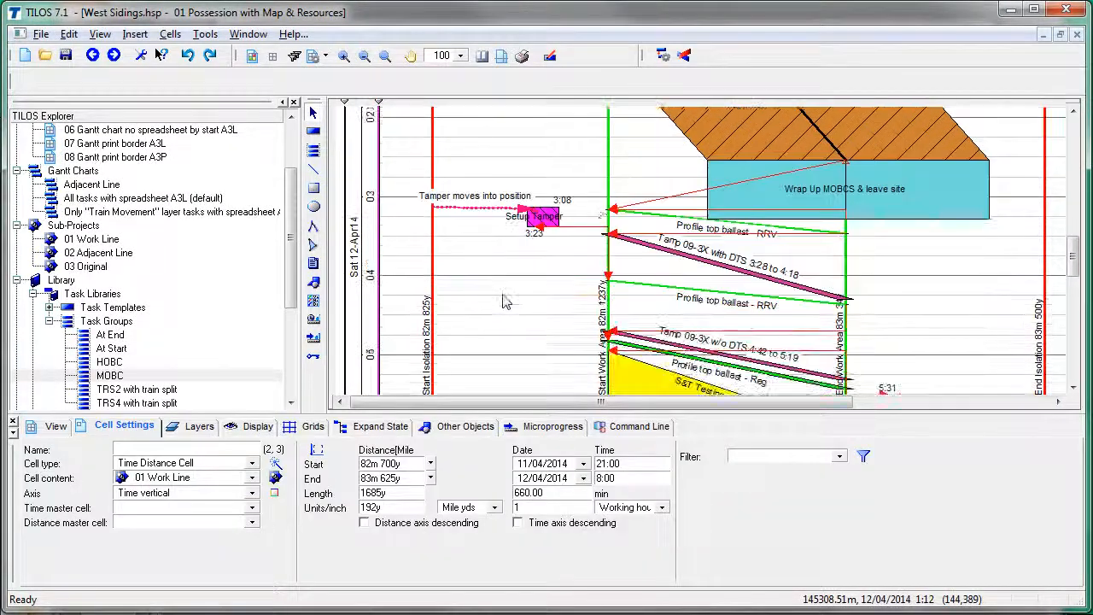
scroll(506, 301, "down", 1)
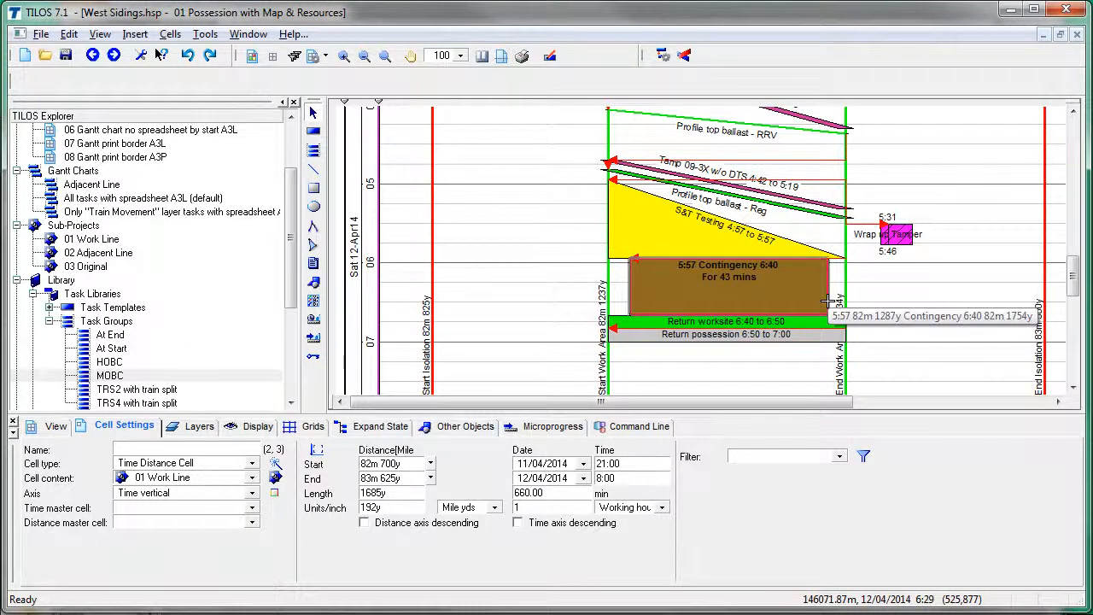
left_click(826, 301)
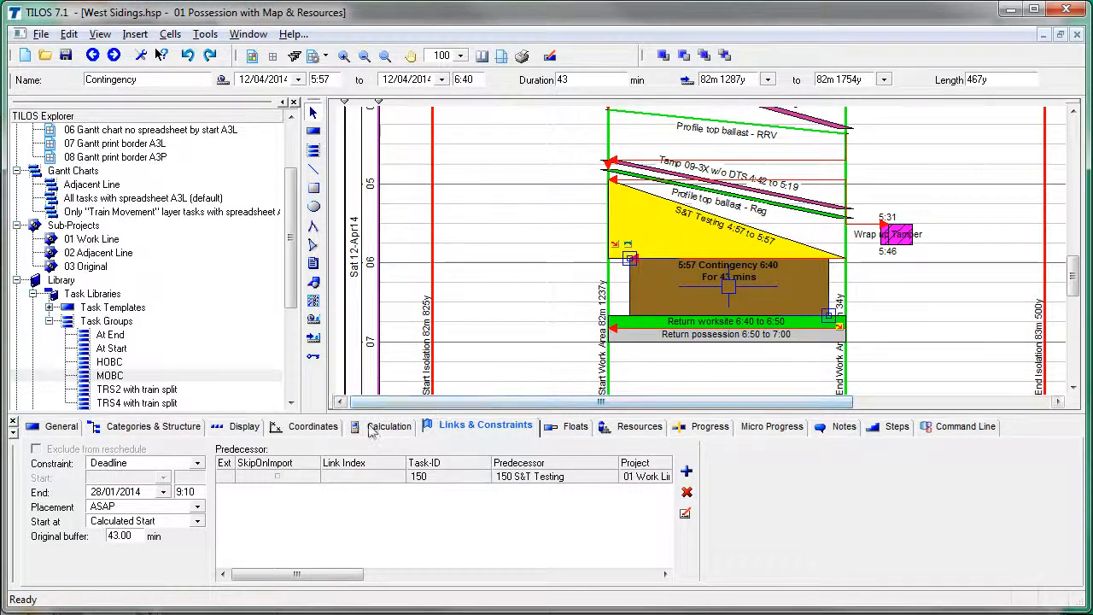
left_click(459, 426)
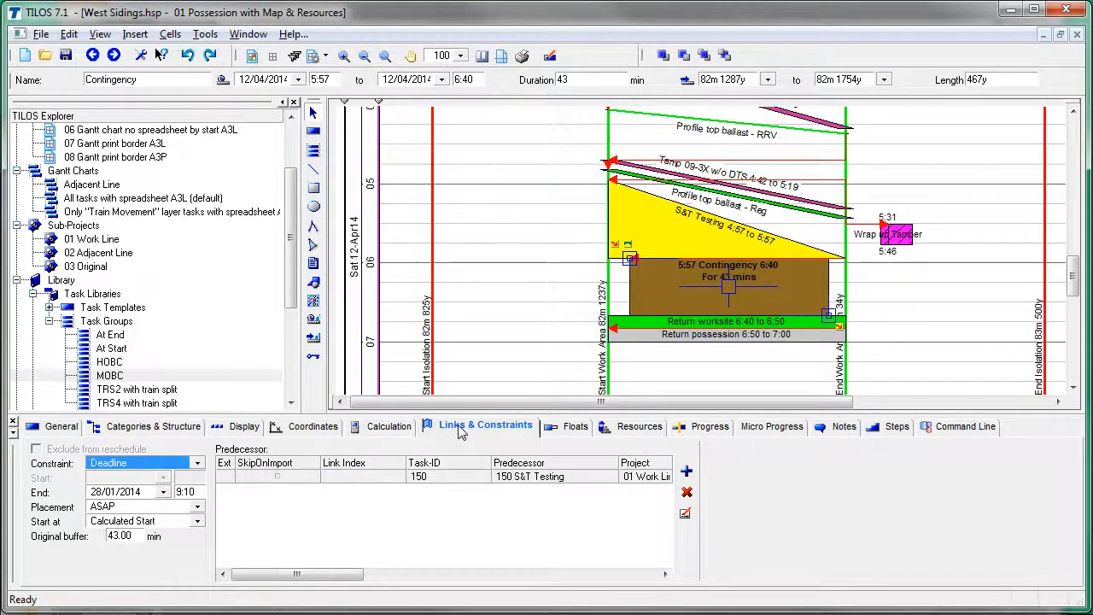
left_click(133, 495)
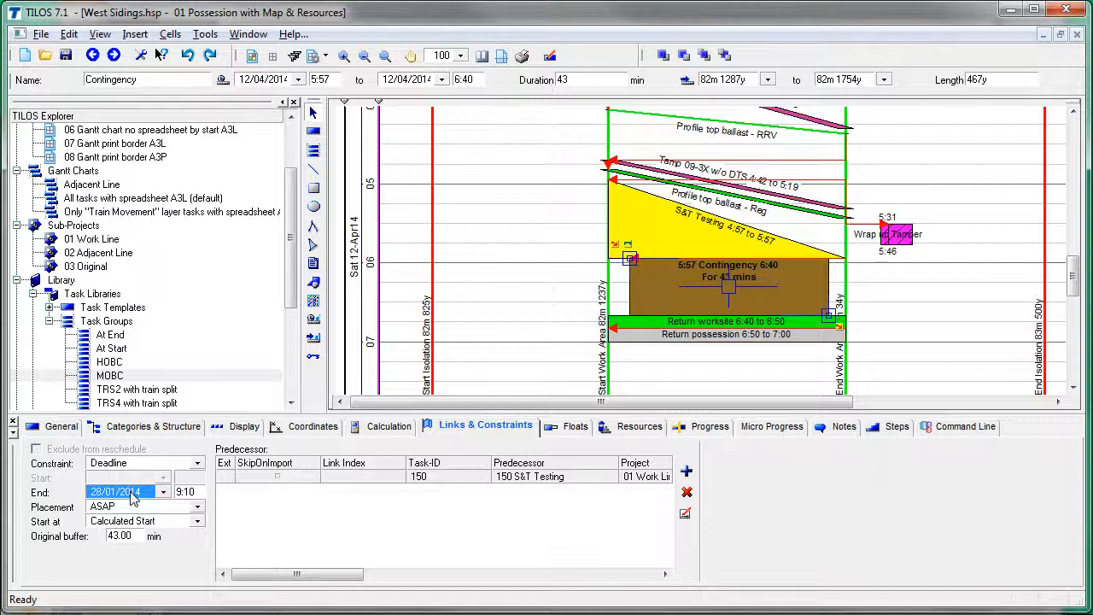
left_click(623, 318)
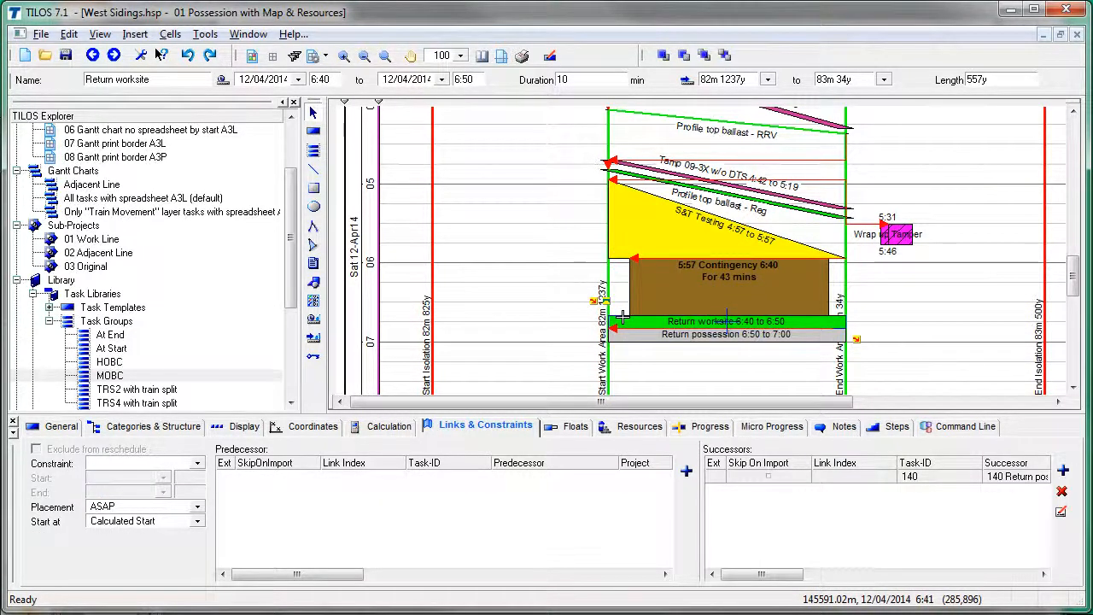
left_click(256, 83)
key("ctrl+c")
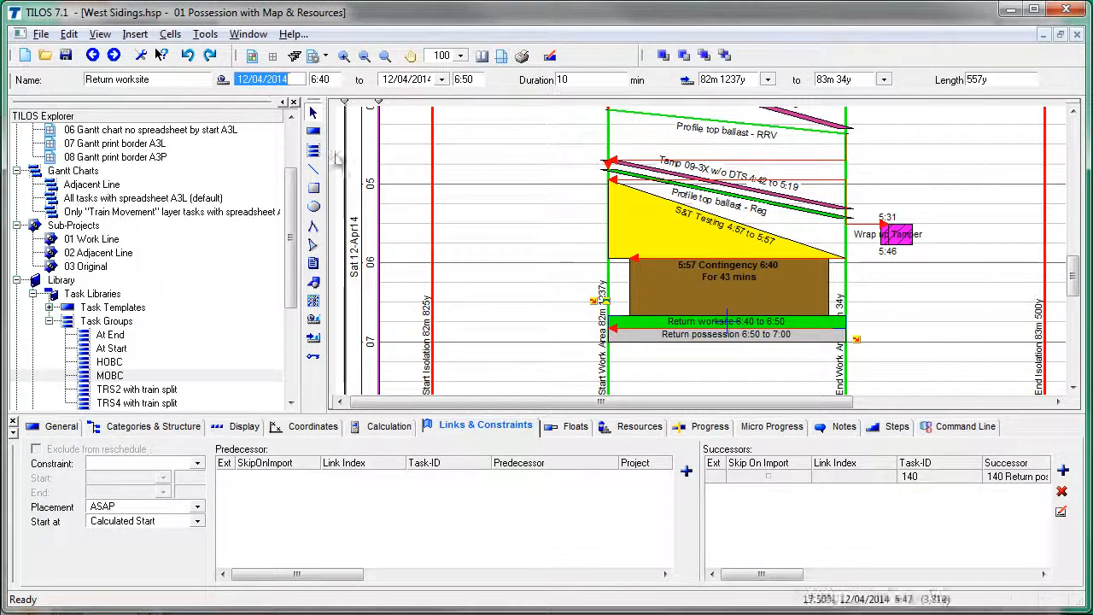
Step: Set the Contingency deadline to 12/04/2014 6:40 with a 0 original buffer
left_click(826, 290)
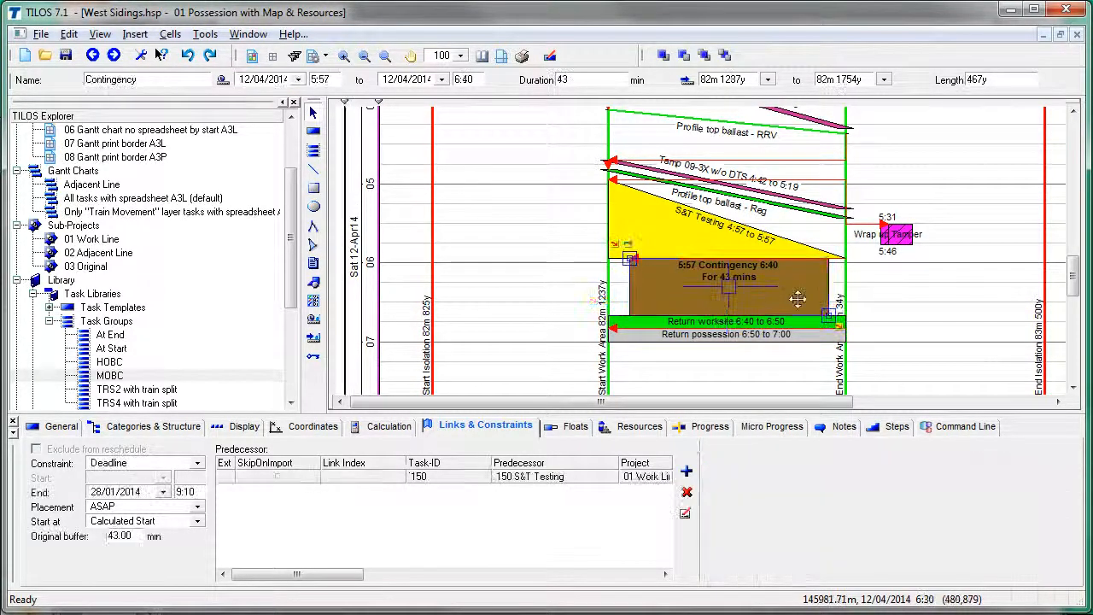
left_click(139, 493)
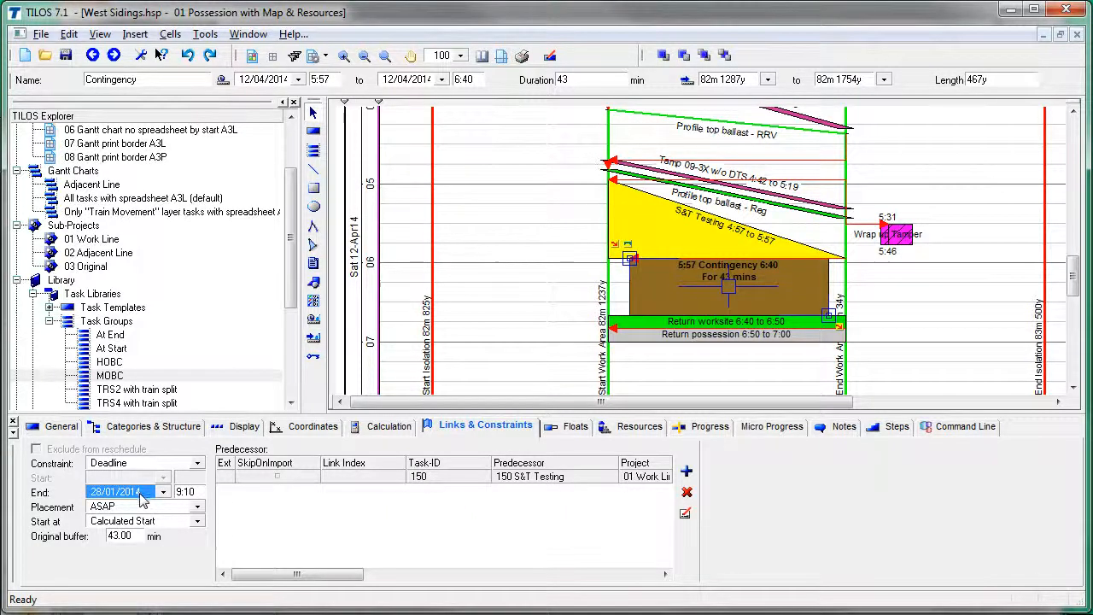
key("ctrl+v")
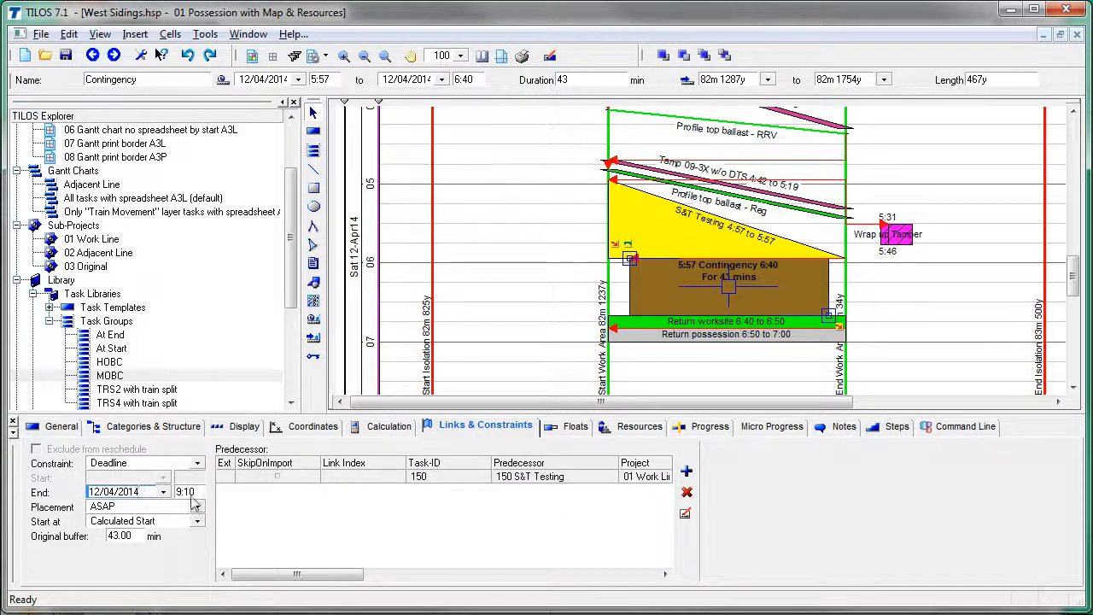
left_click(191, 493)
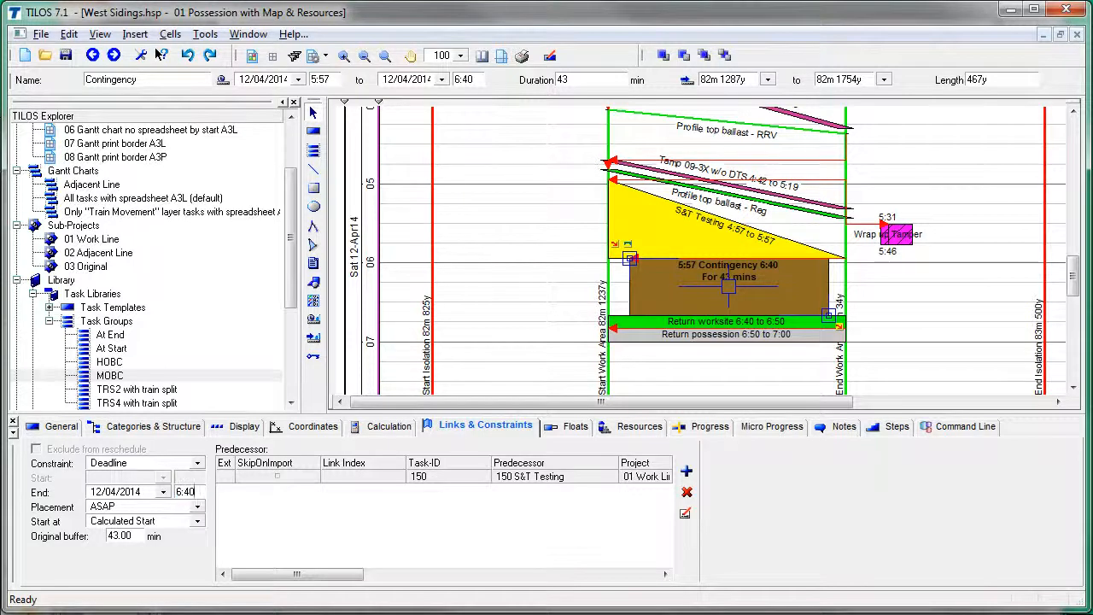
left_click(133, 536)
key("alt+Tab")
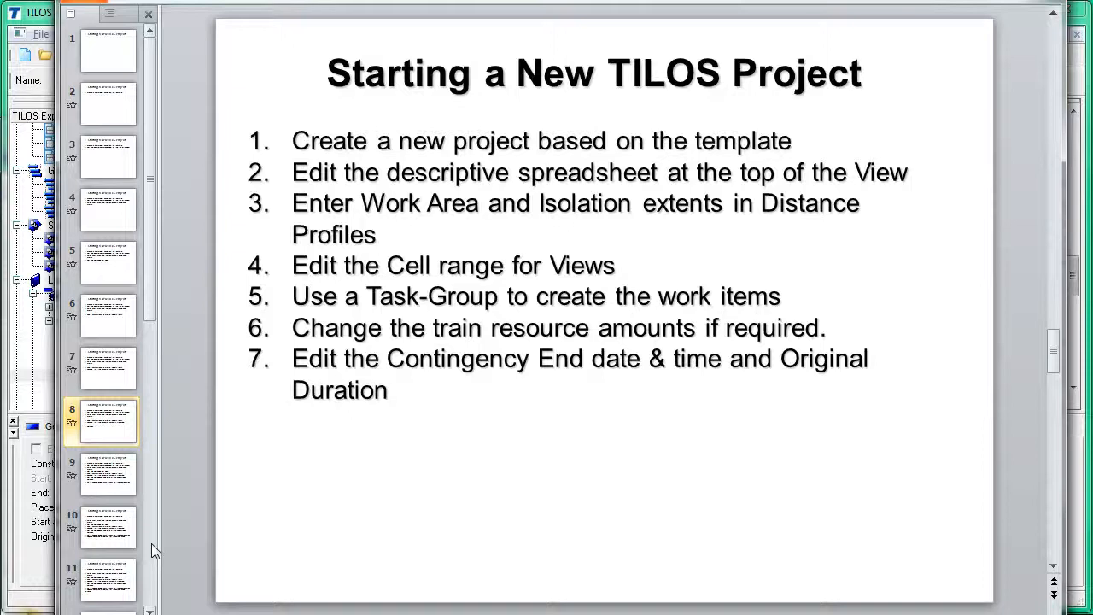
Step: Advance the checklist to slide 9 showing step 8 (F9 update linked tasks), then return to TILOS
key("Down")
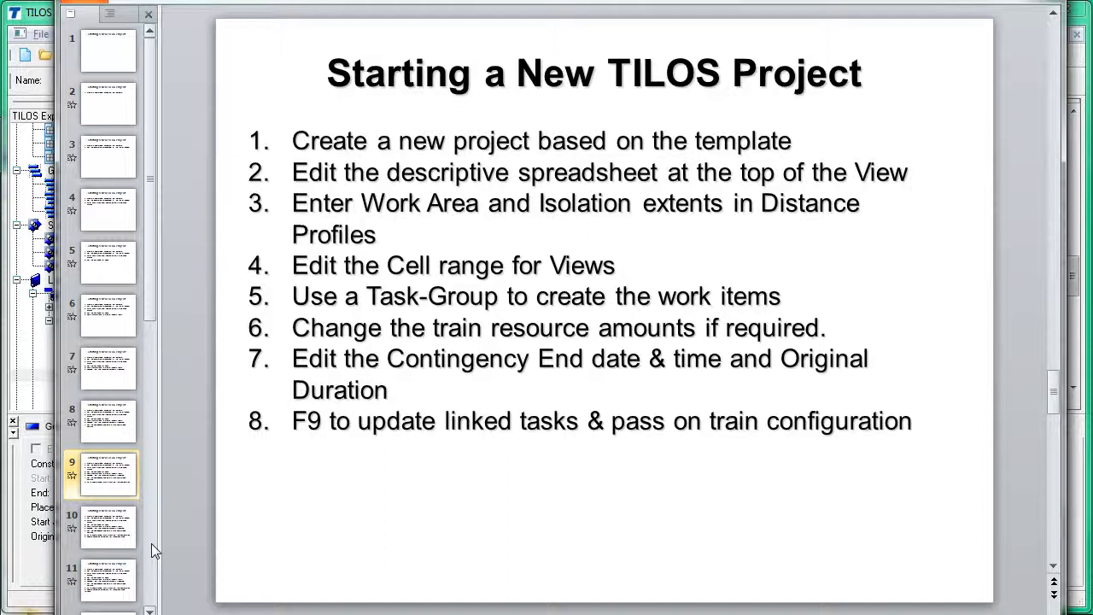
left_click(40, 17)
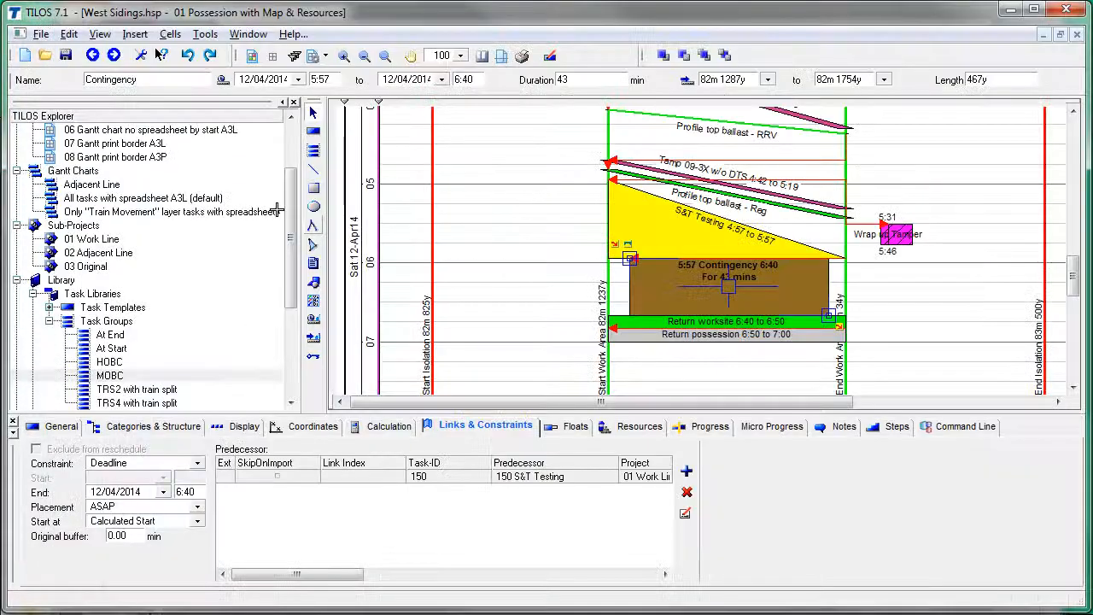
Step: Check the Position MOBCS & Set up and ballast clean tasks, then reschedule the West Sidings project
left_click(488, 330)
scroll(488, 329, "up", 5)
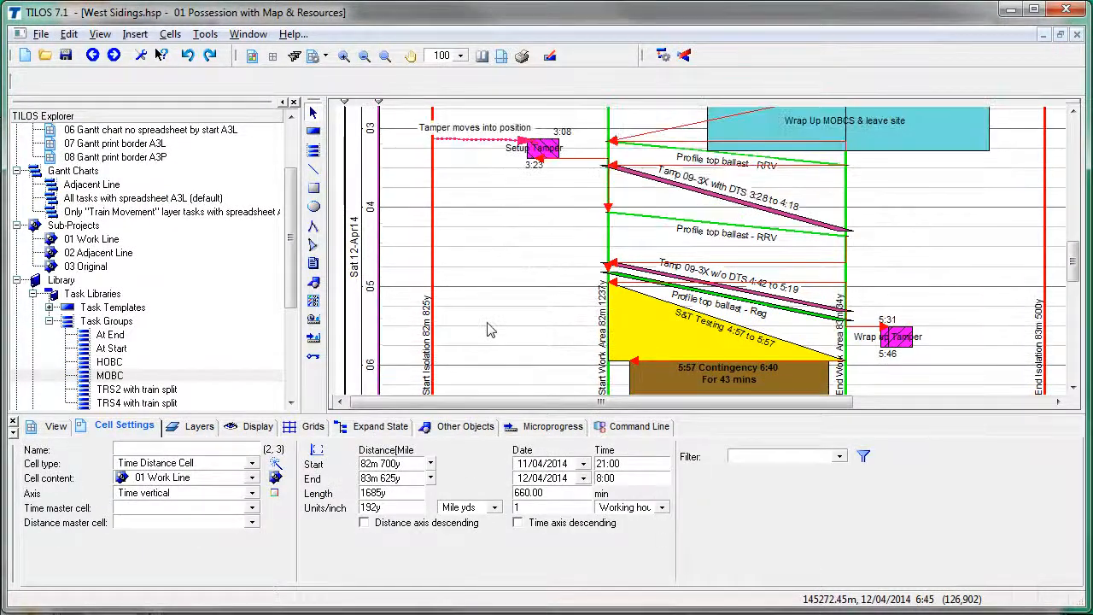
scroll(489, 330, "up", 2)
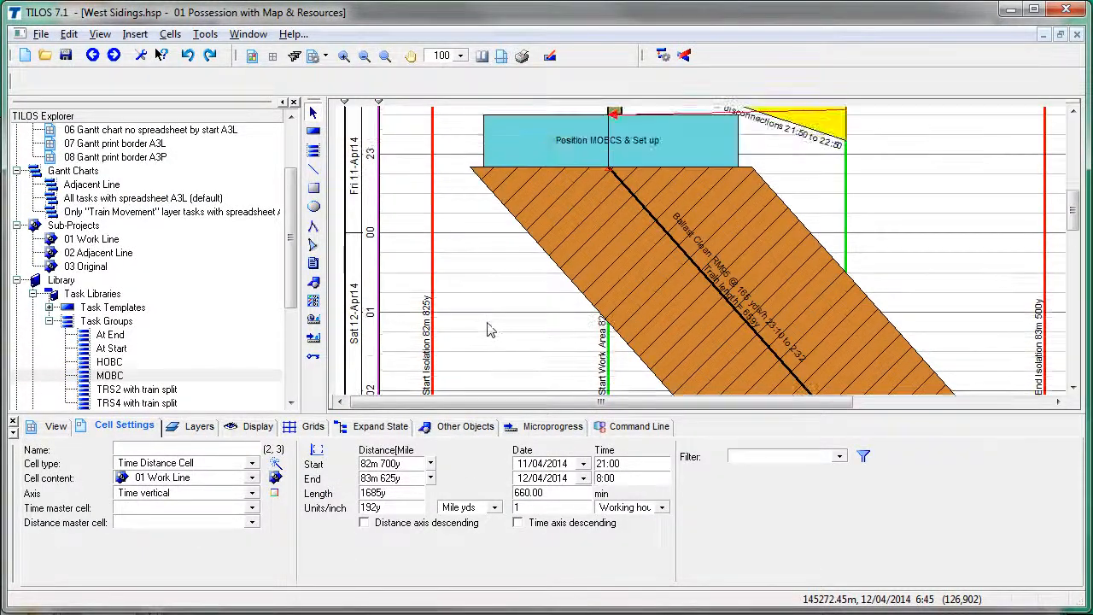
left_click(732, 148)
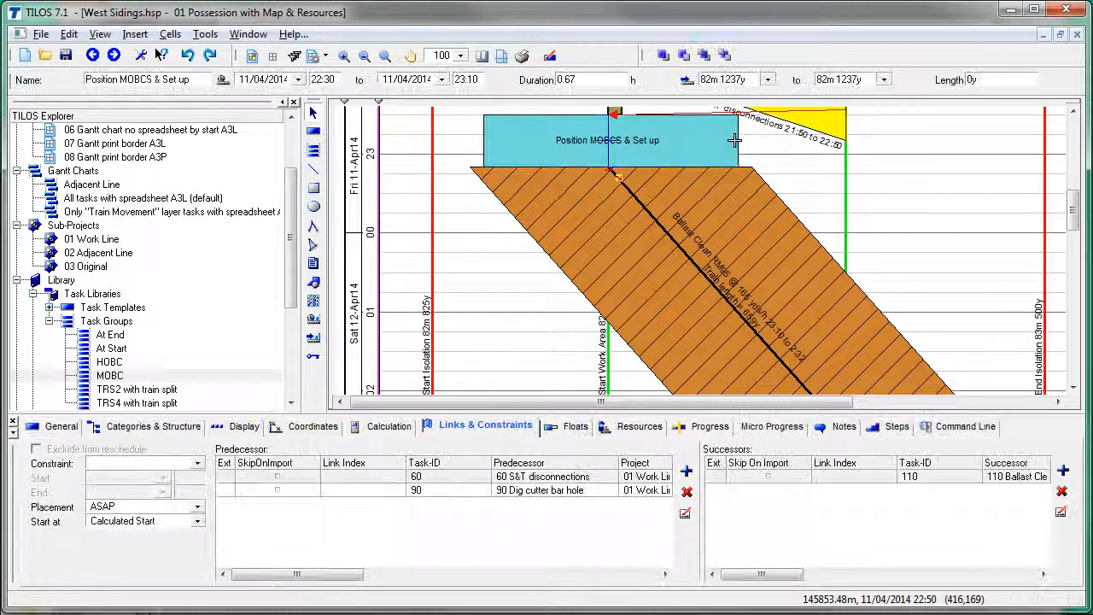
left_click(766, 179)
left_click(784, 175)
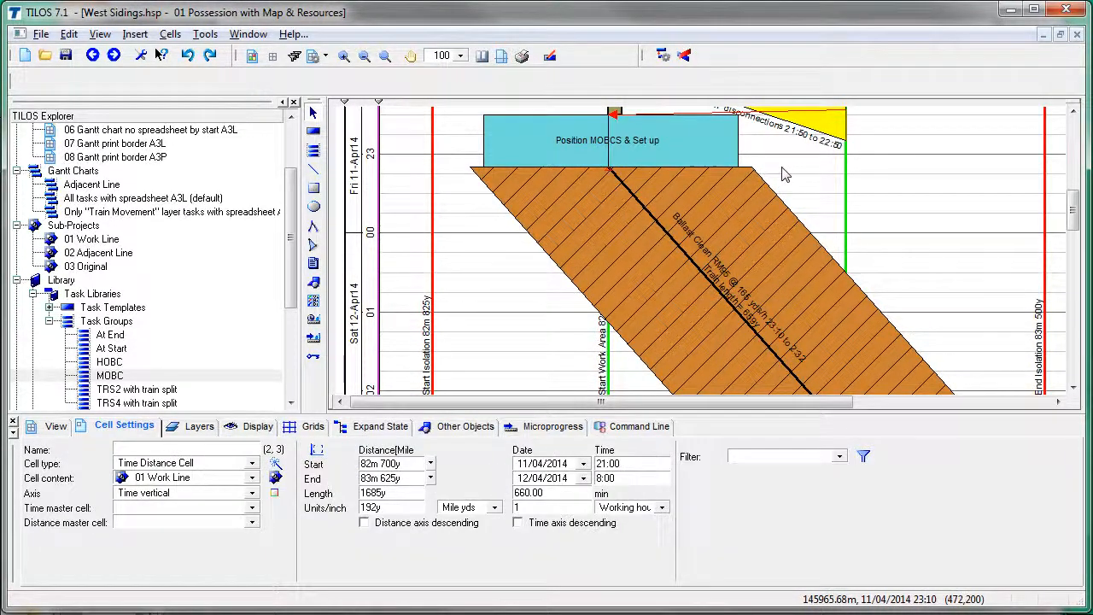
left_click(662, 57)
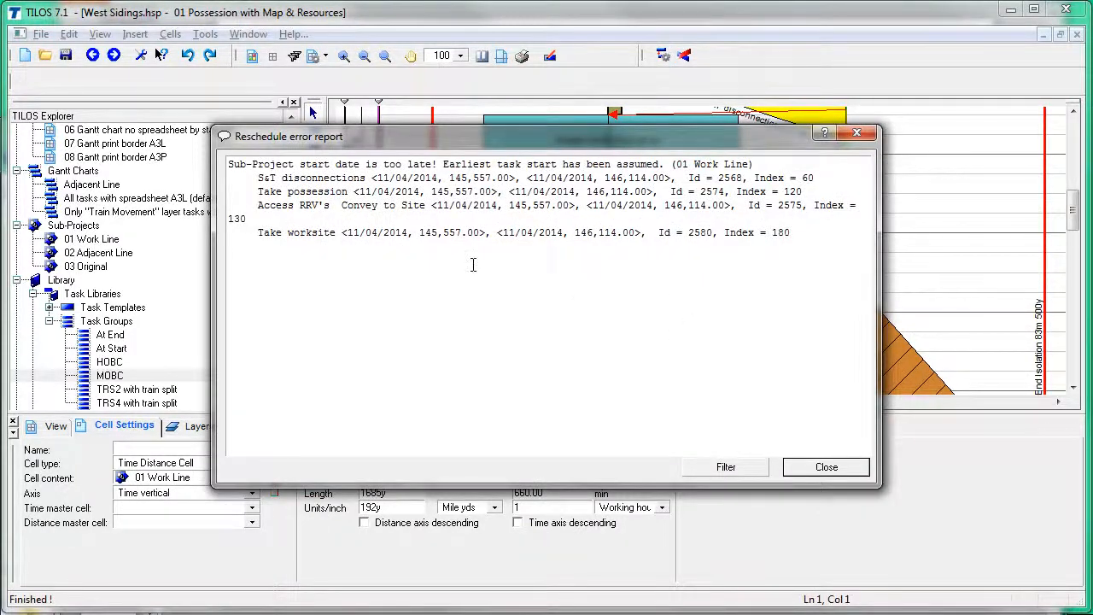
Step: Close the Reschedule error report and scroll the rescheduled chart back up to its header
left_click(821, 468)
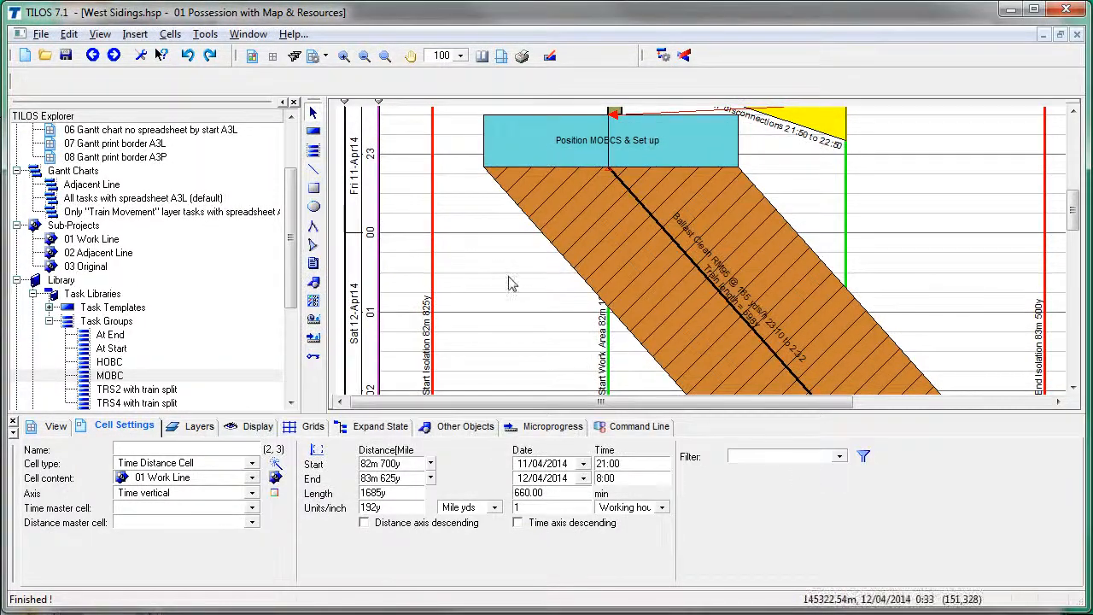
scroll(508, 282, "down", 2)
scroll(507, 280, "down", 8)
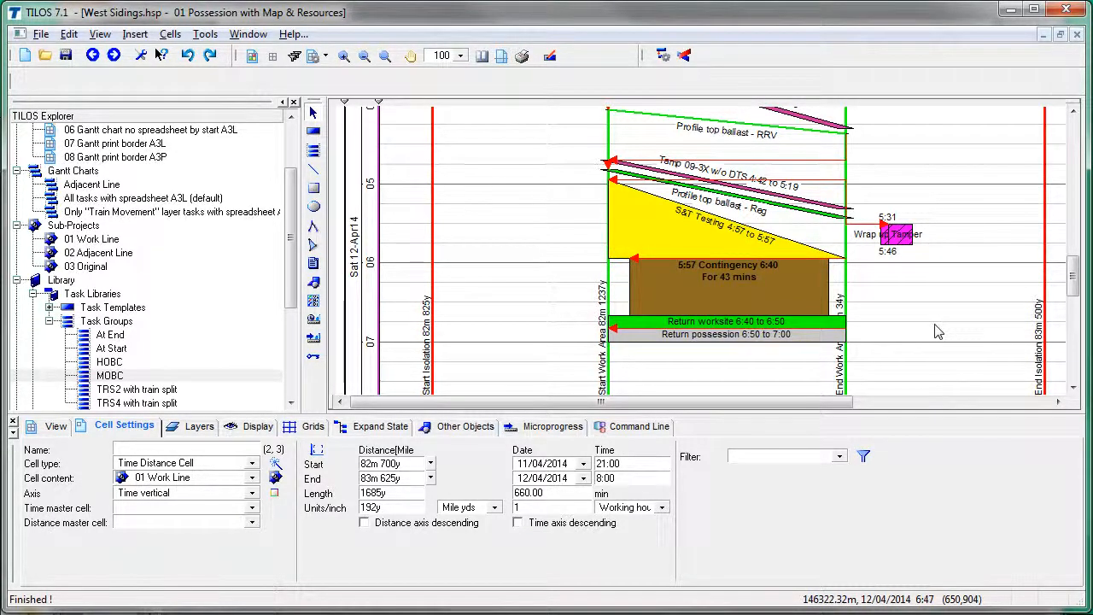
scroll(937, 331, "up", 4)
scroll(936, 332, "up", 11)
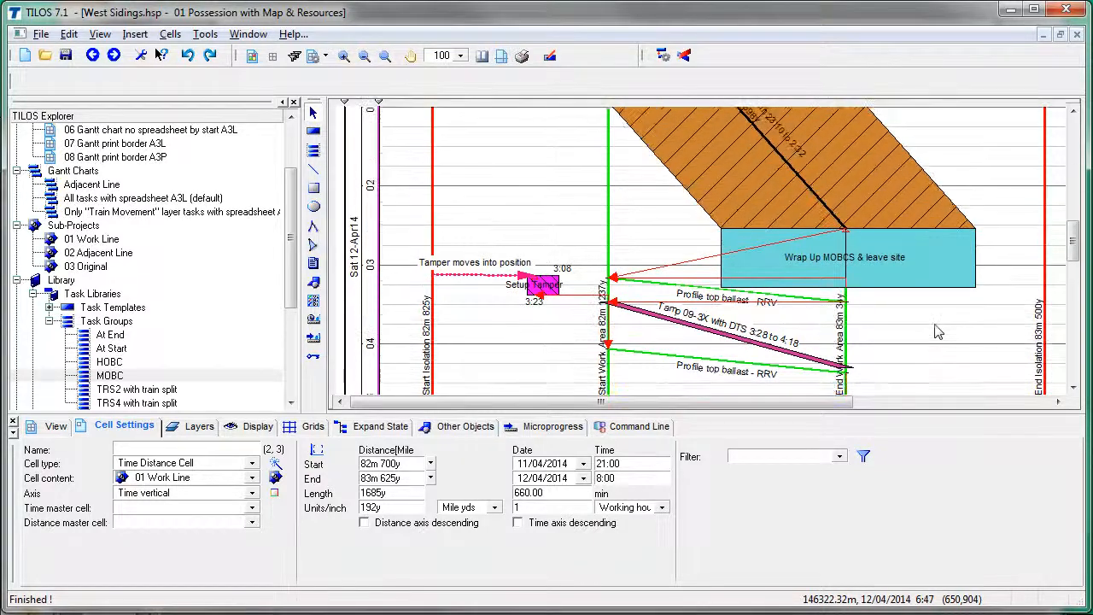
scroll(937, 331, "up", 7)
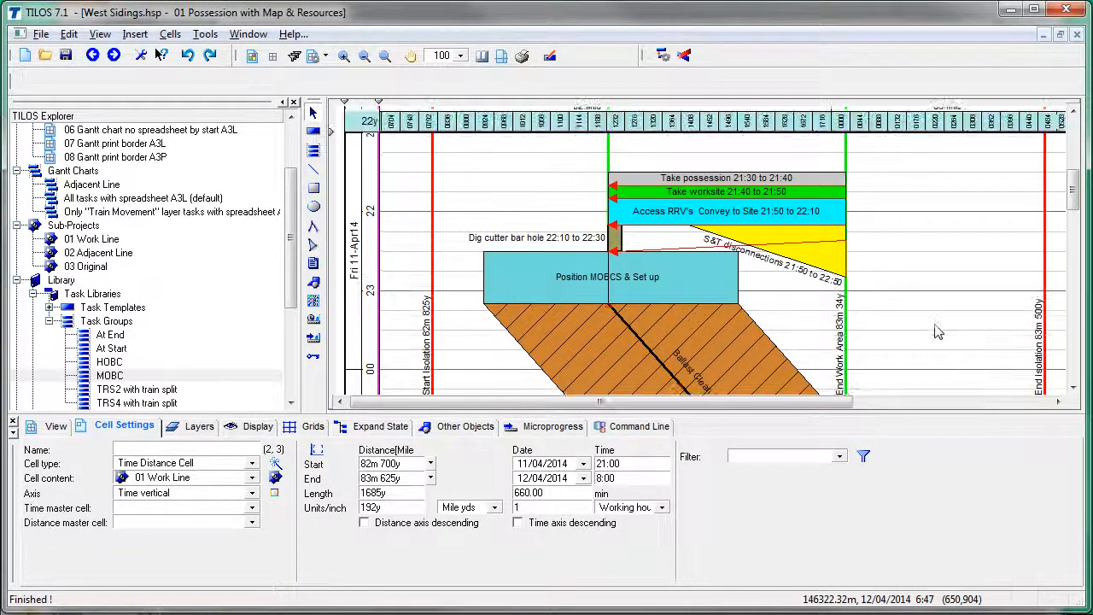
scroll(937, 331, "up", 1)
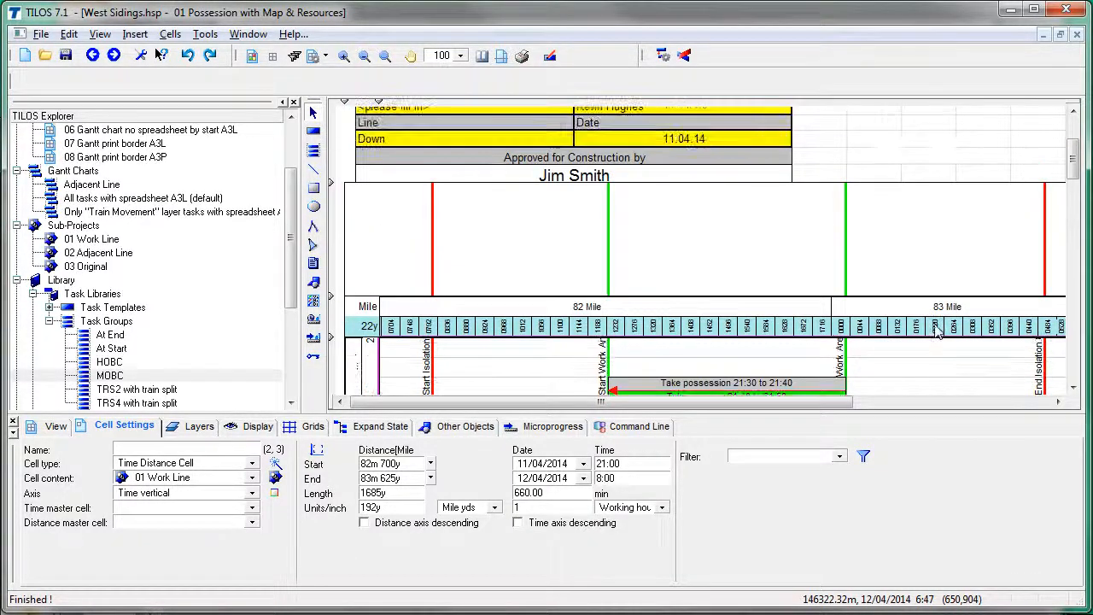
Step: Show checklist slide 10 with step 9, Update Resource histogram, then return to TILOS
key("alt+Tab")
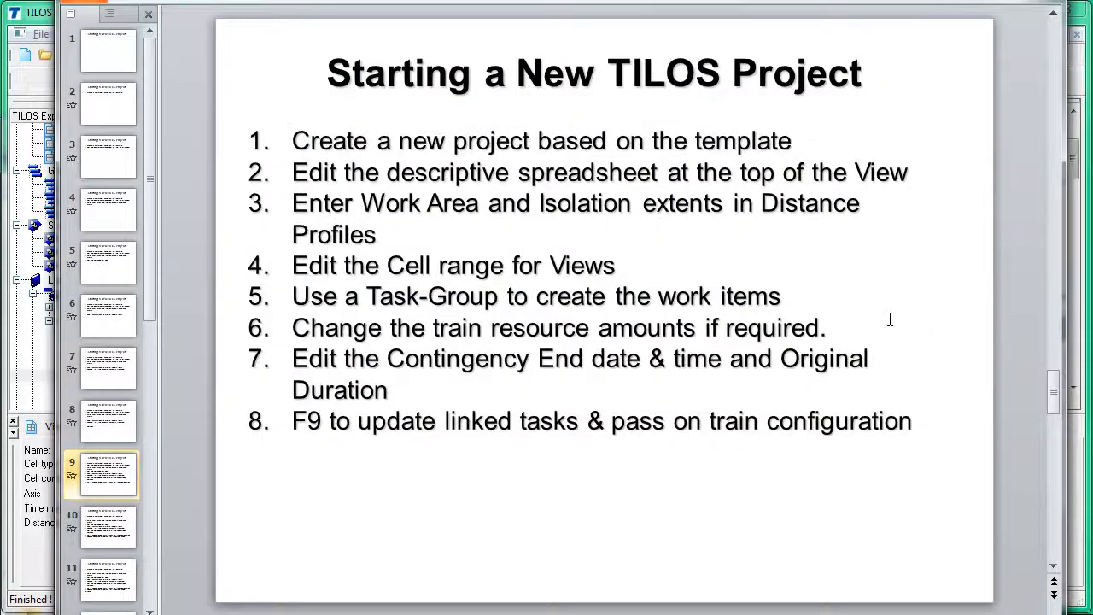
key("Page_Down")
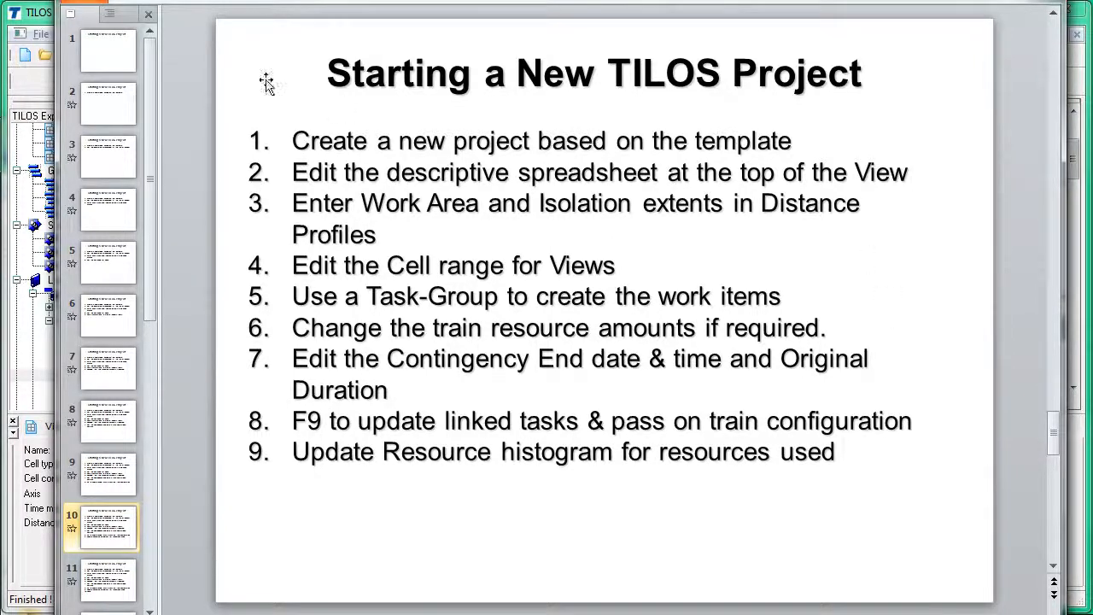
key("alt+Tab")
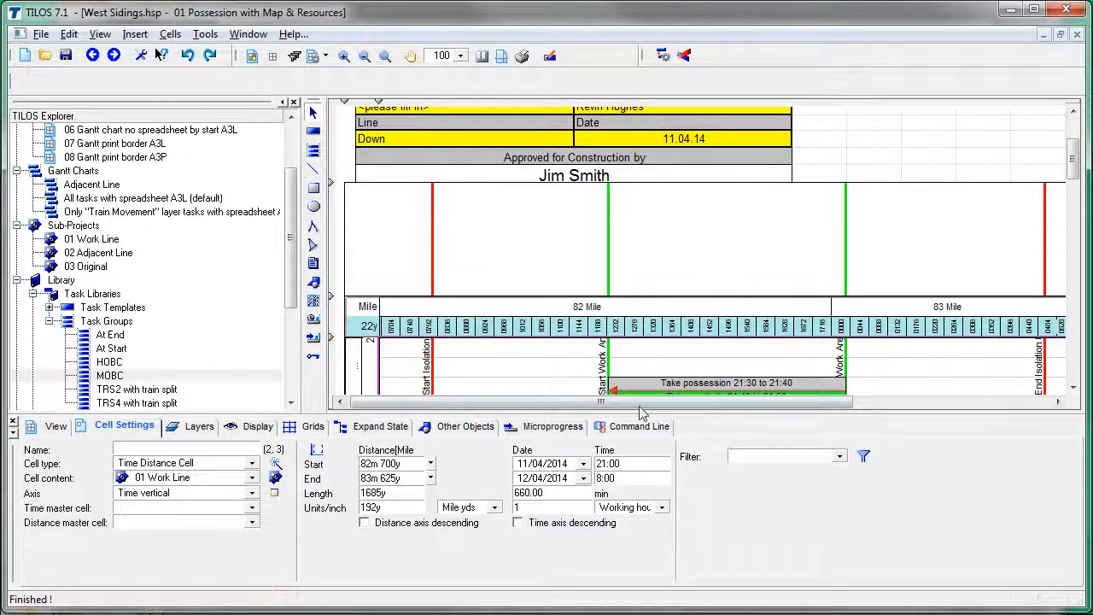
Step: Resize the panels to enlarge the chart area over the settings panel
left_click_drag(600, 401, 771, 407)
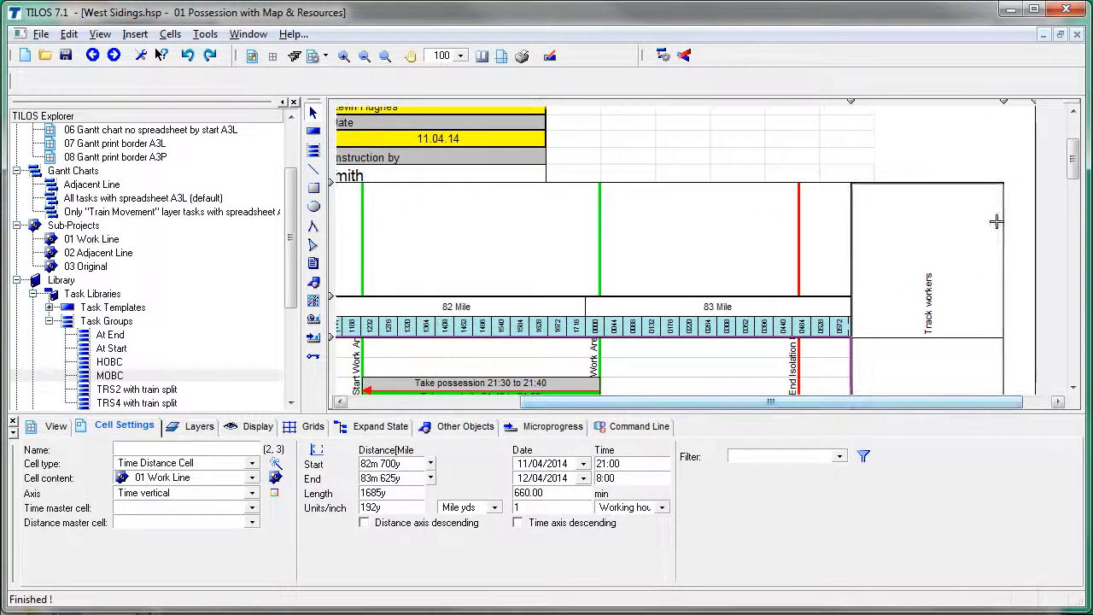
left_click_drag(1073, 164, 1074, 189)
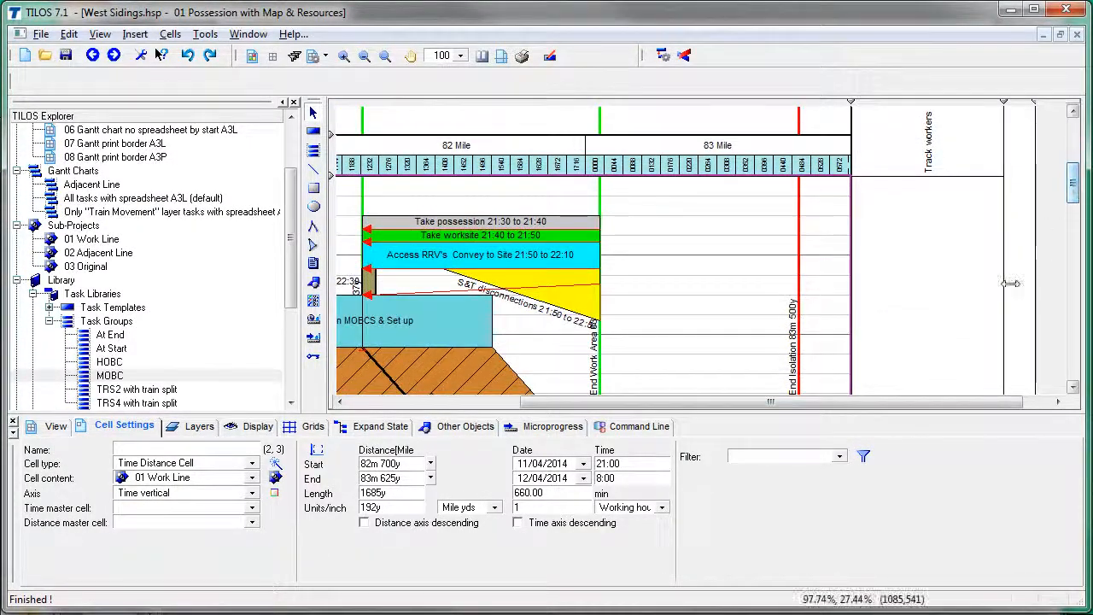
left_click_drag(941, 485, 937, 510)
Step: Generate resource bar chart lines for 01 Work Line on the Track workers chart, replacing existing lines
left_click(895, 149)
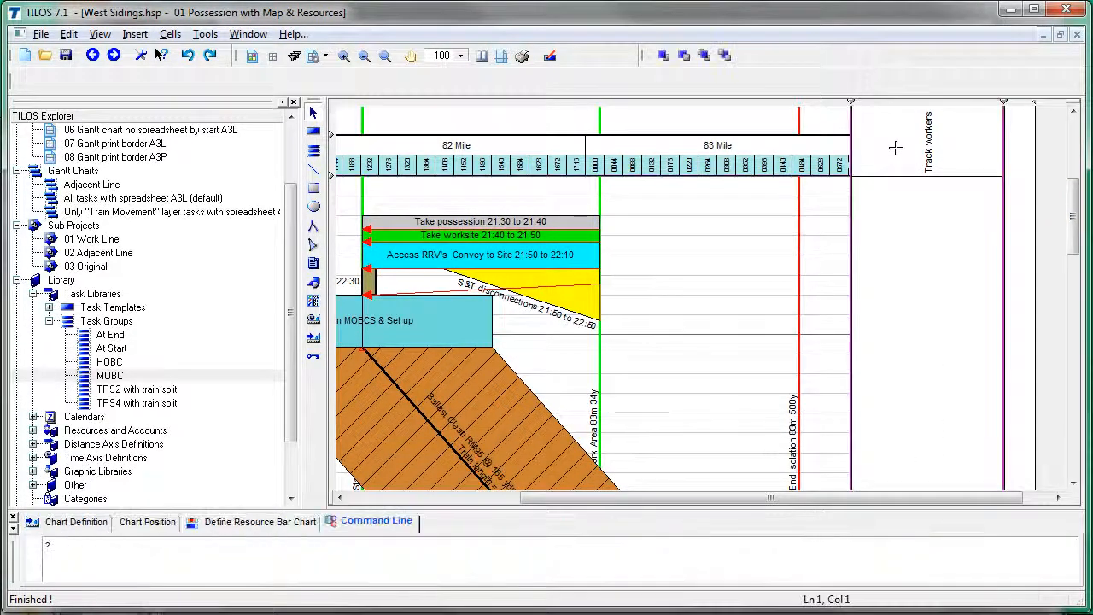
right_click(916, 210)
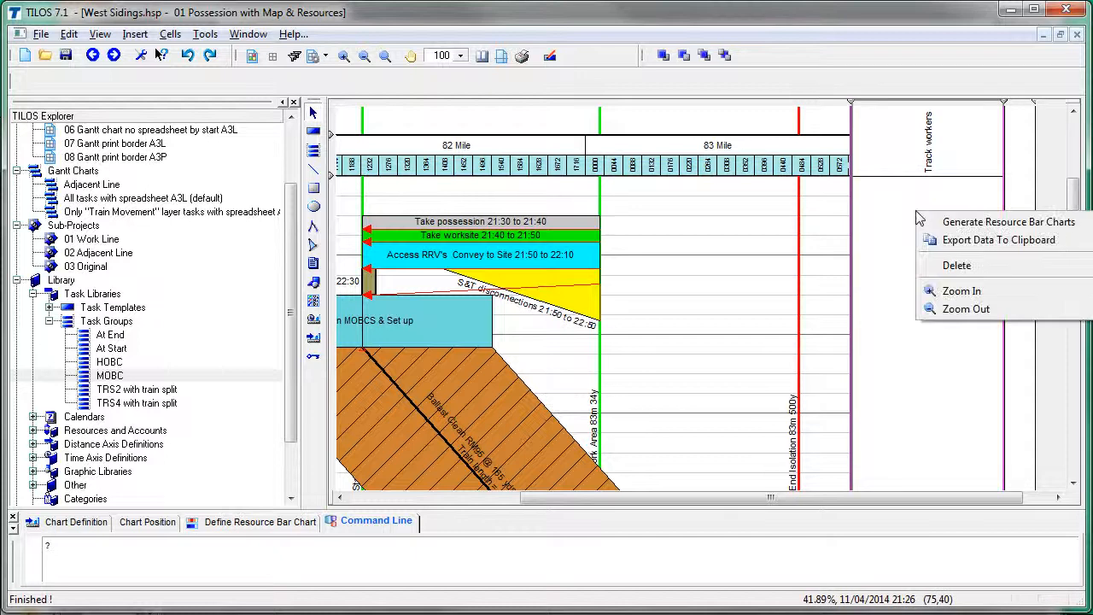
left_click(1052, 225)
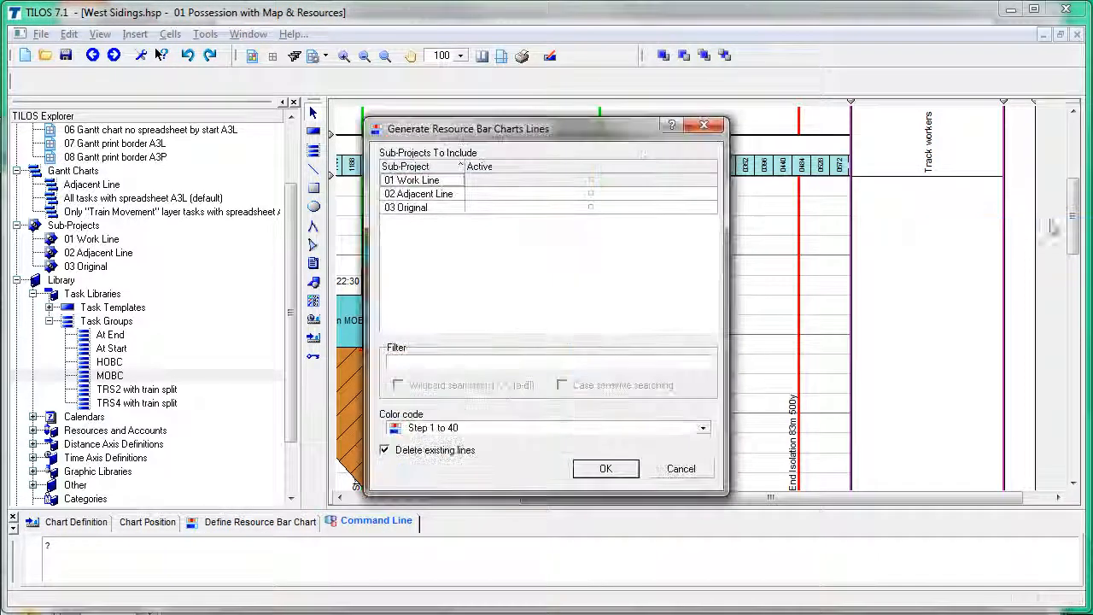
left_click(590, 181)
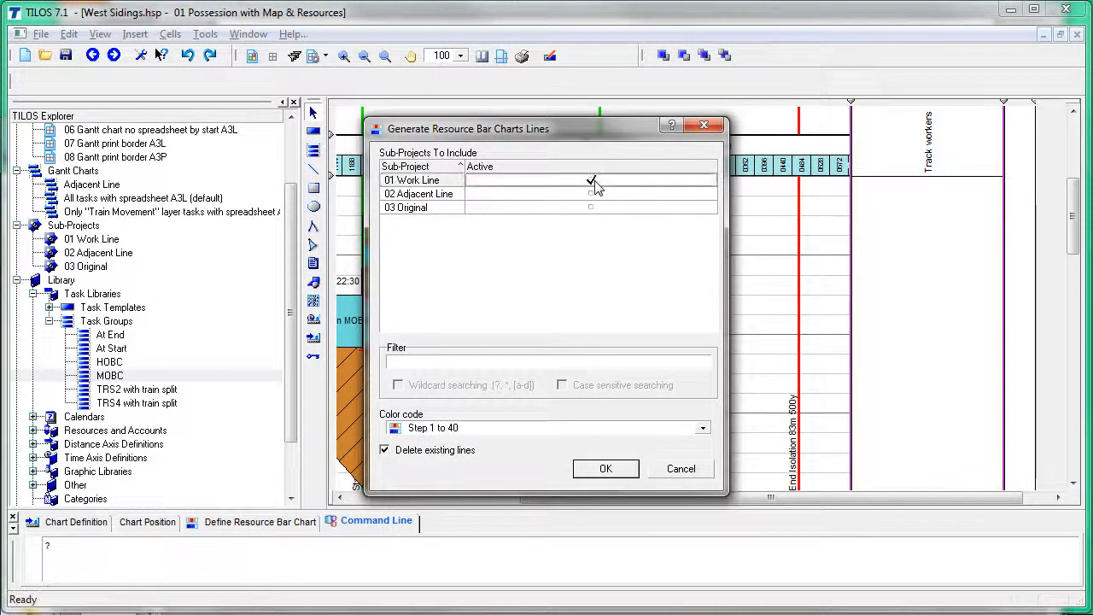
left_click(610, 430)
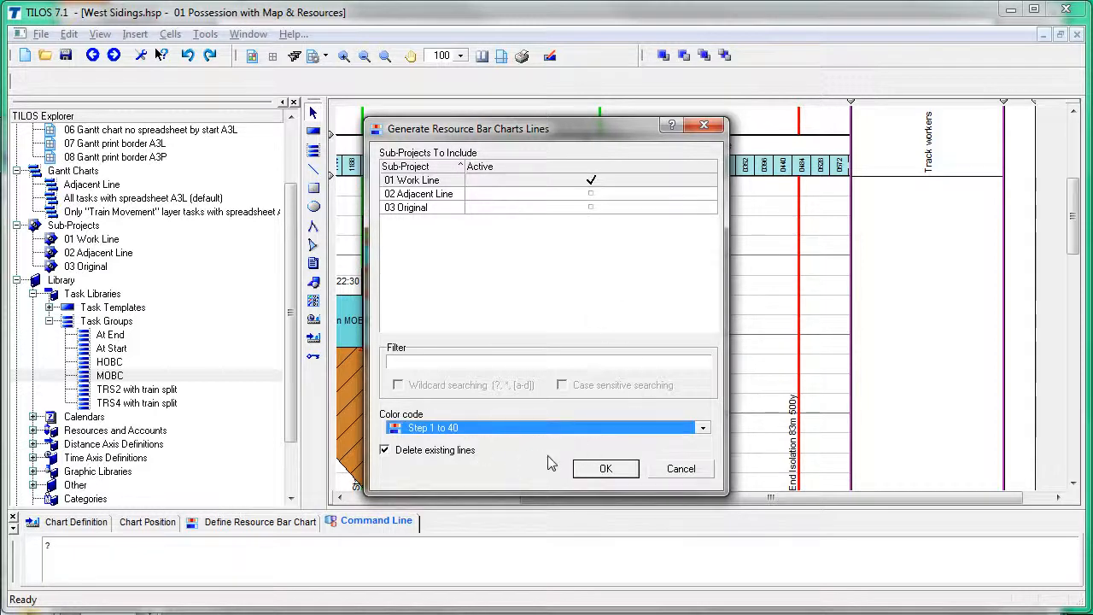
left_click(620, 469)
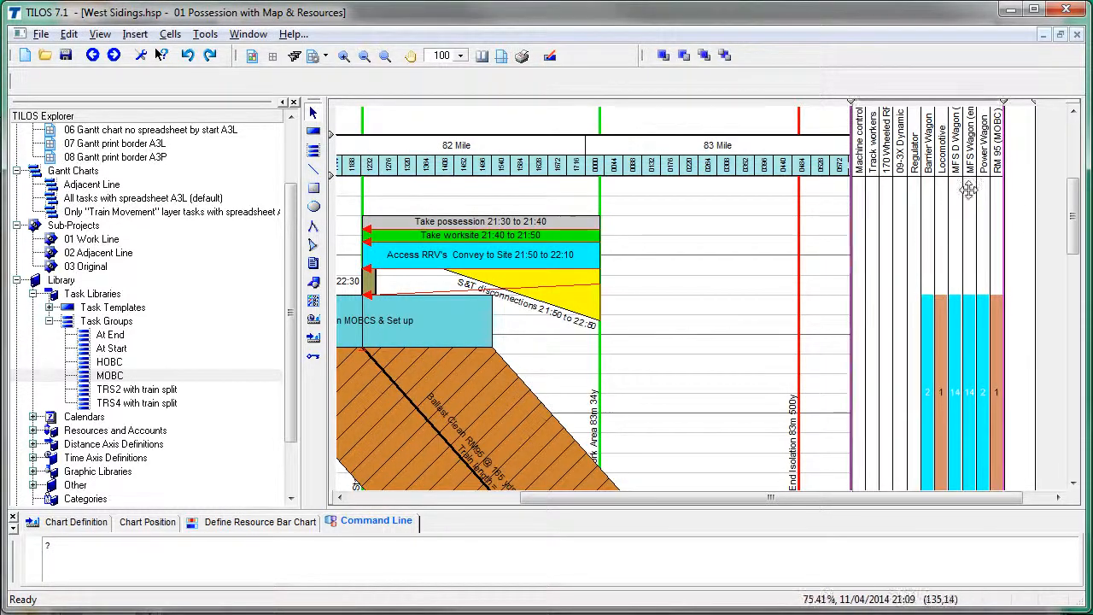
mouse_move(1072, 210)
left_mouse_down()
mouse_move(1065, 335)
mouse_move(1061, 195)
left_mouse_up()
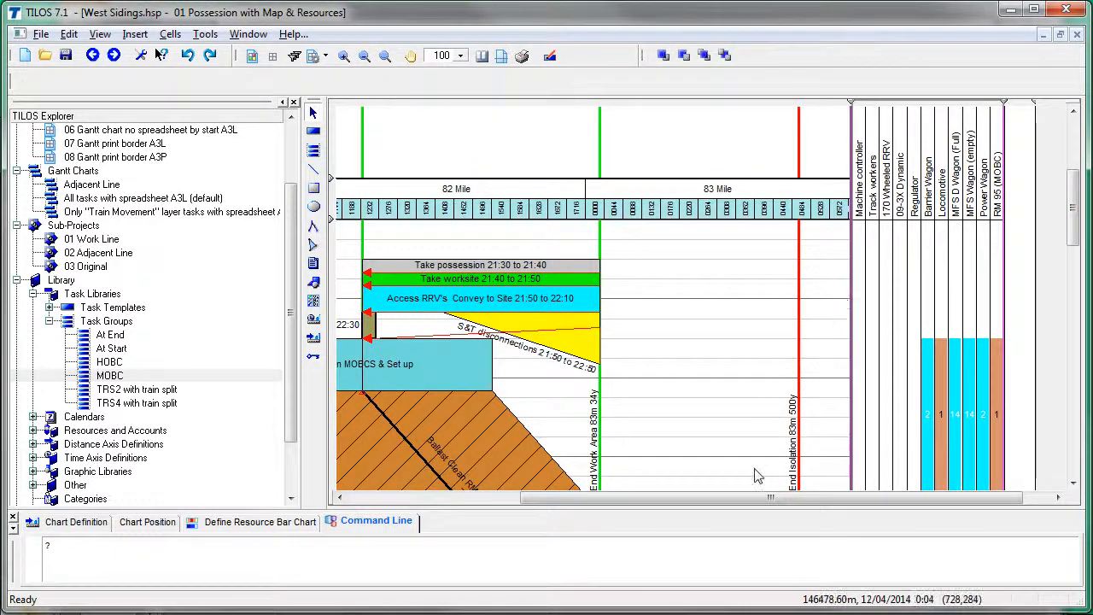
left_click_drag(768, 497, 595, 497)
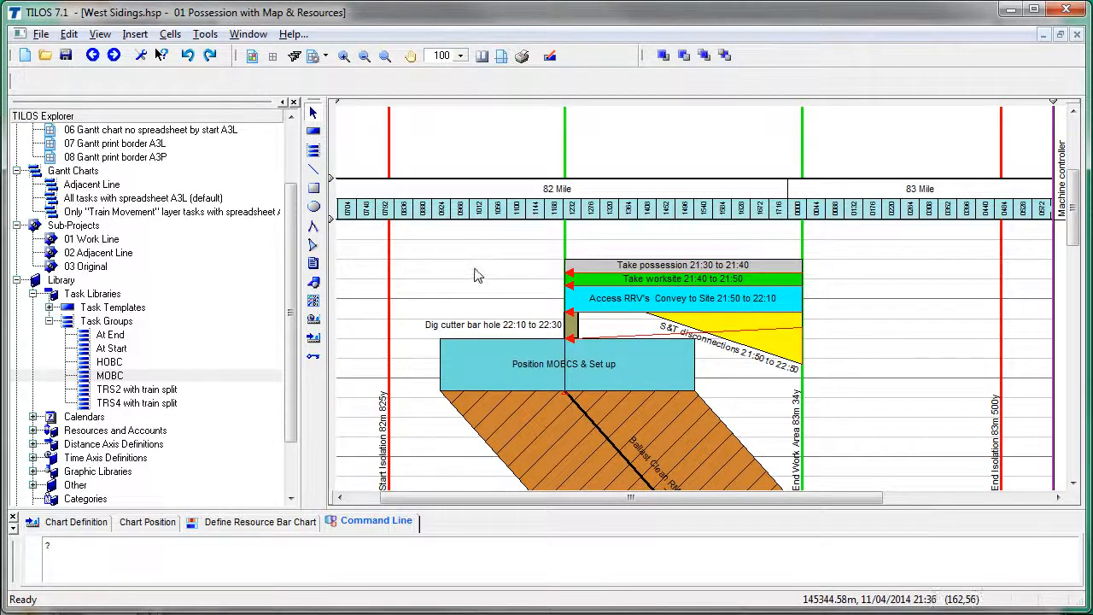
Step: Show the checklist's step 10 Save, then save the West Sidings project in TILOS
key("alt+Tab")
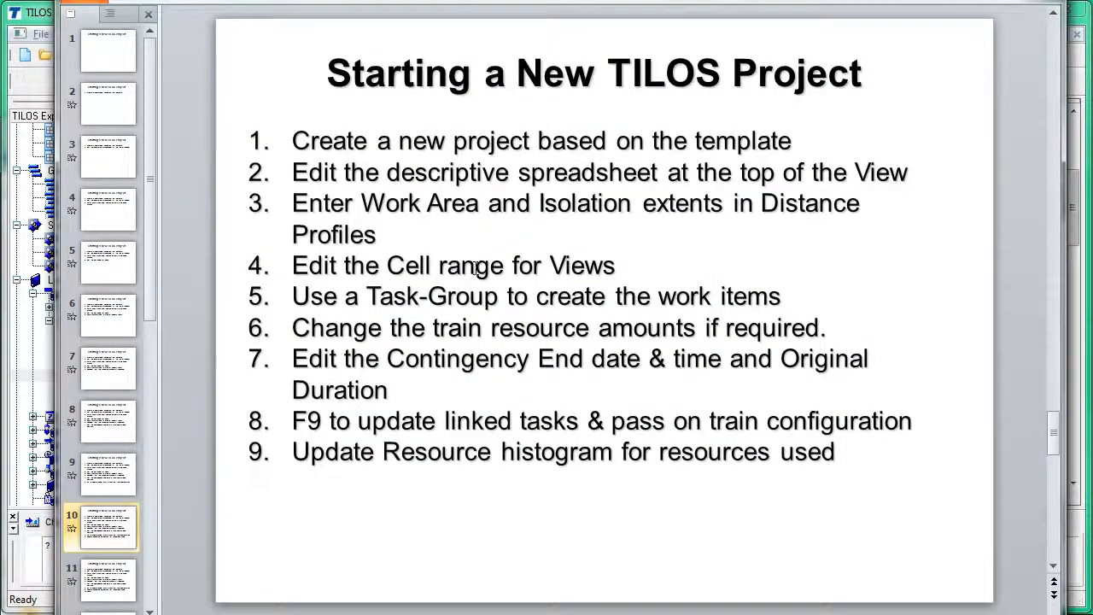
key("Page_Down")
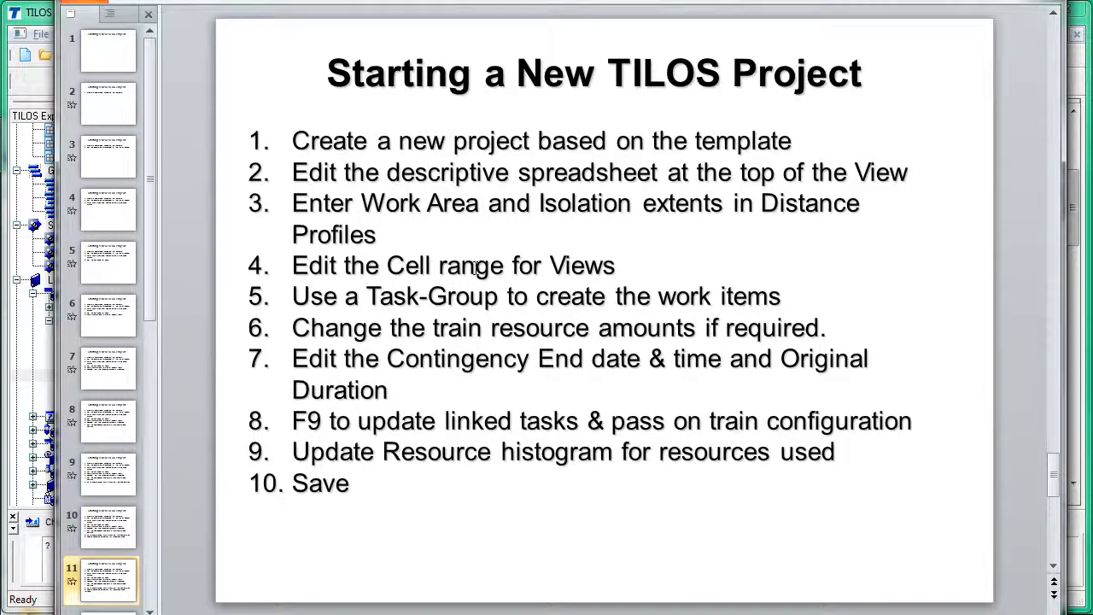
left_click(29, 19)
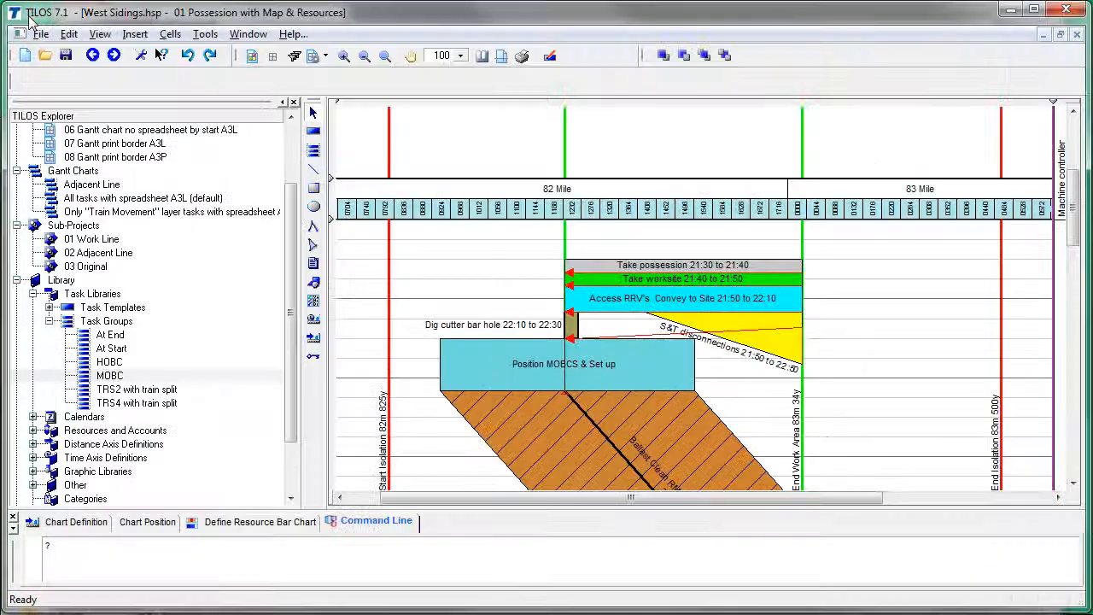
left_click(65, 56)
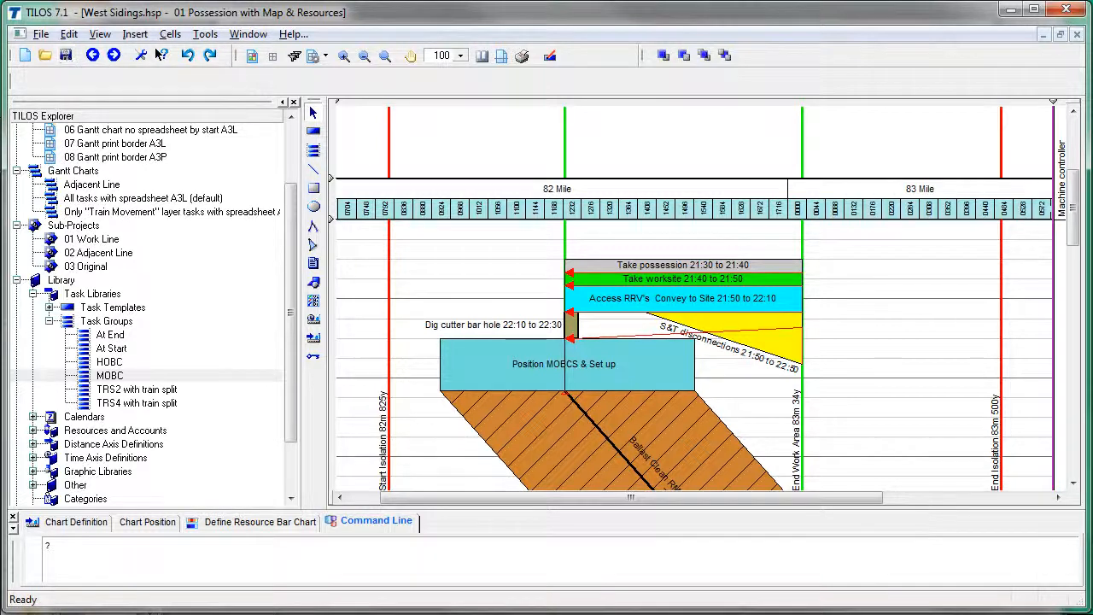
Step: Advance the checklist to slide 12 showing step 11 Print, then return to TILOS
key("alt+Tab")
key("Page_Down")
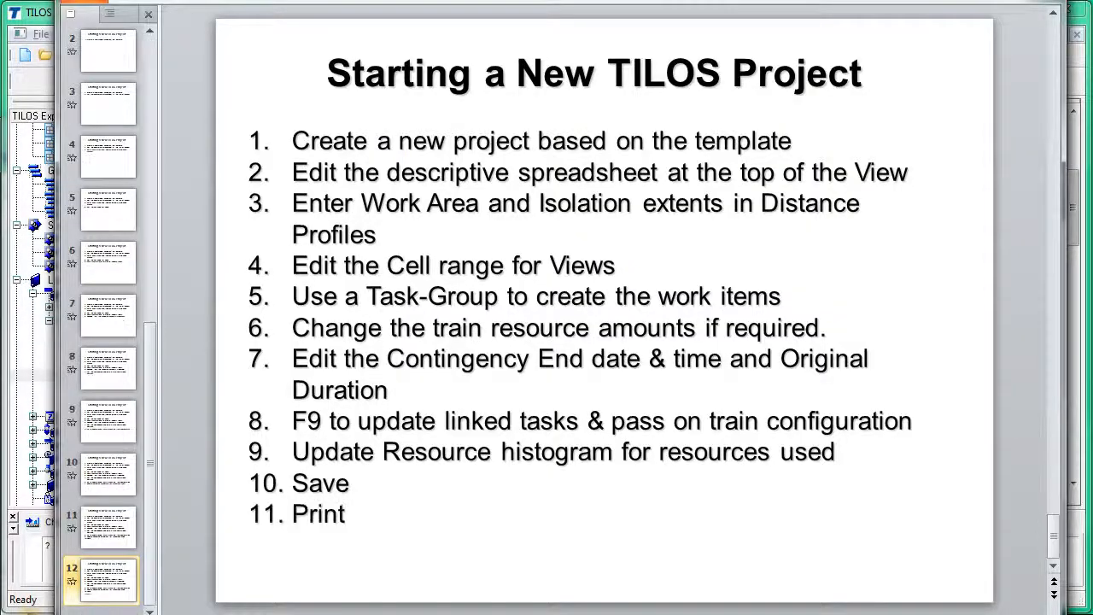
left_click(46, 17)
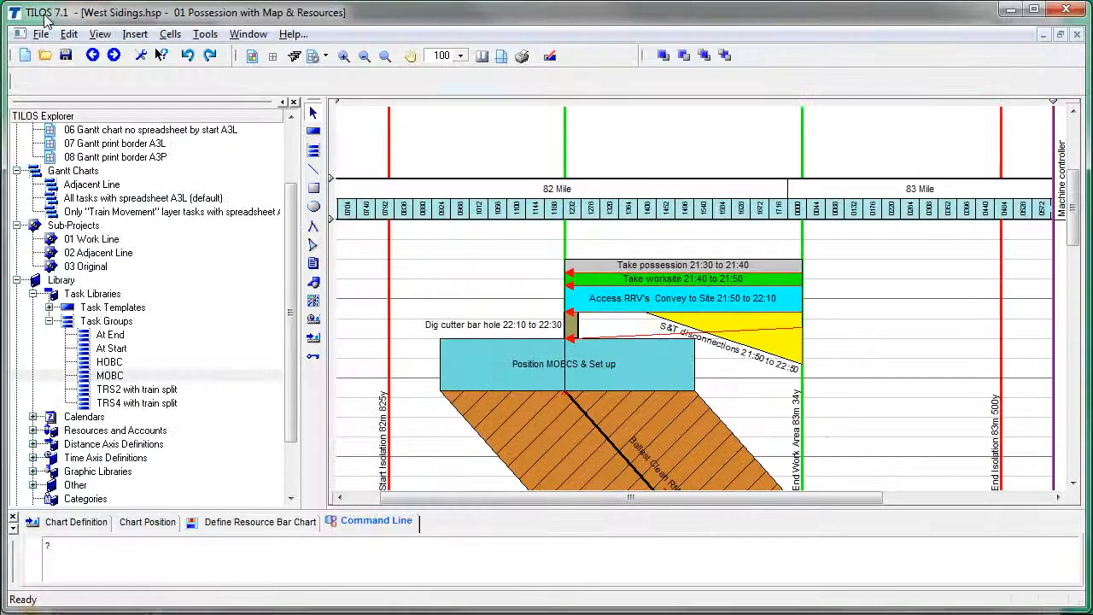
Step: Confirm print settings: PDFCreator printer, A3 paper, portrait orientation, fitted to one page
left_click(481, 57)
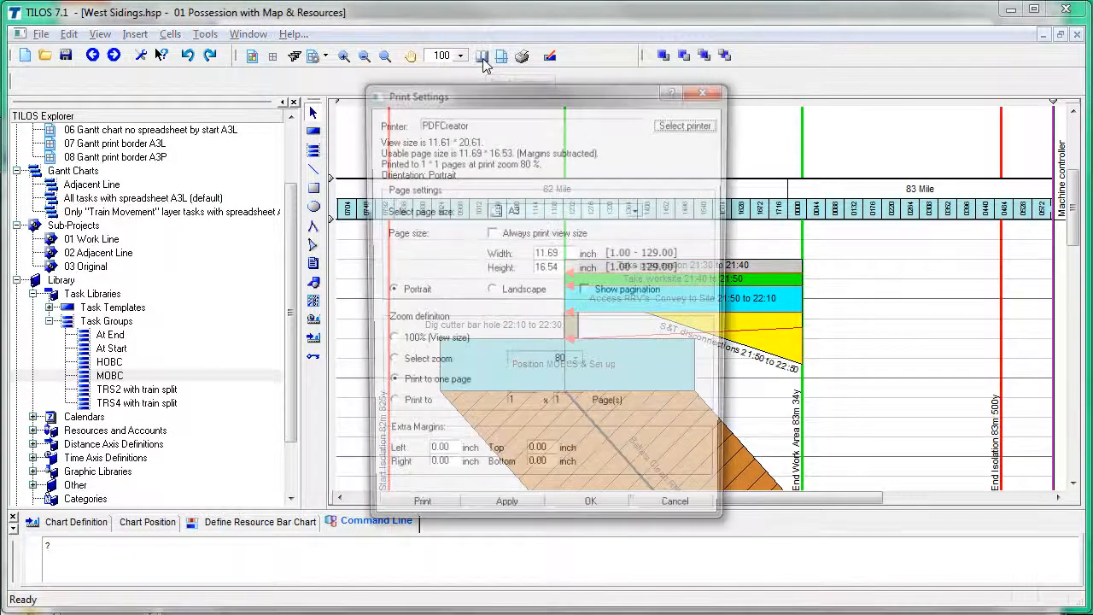
double_click(466, 125)
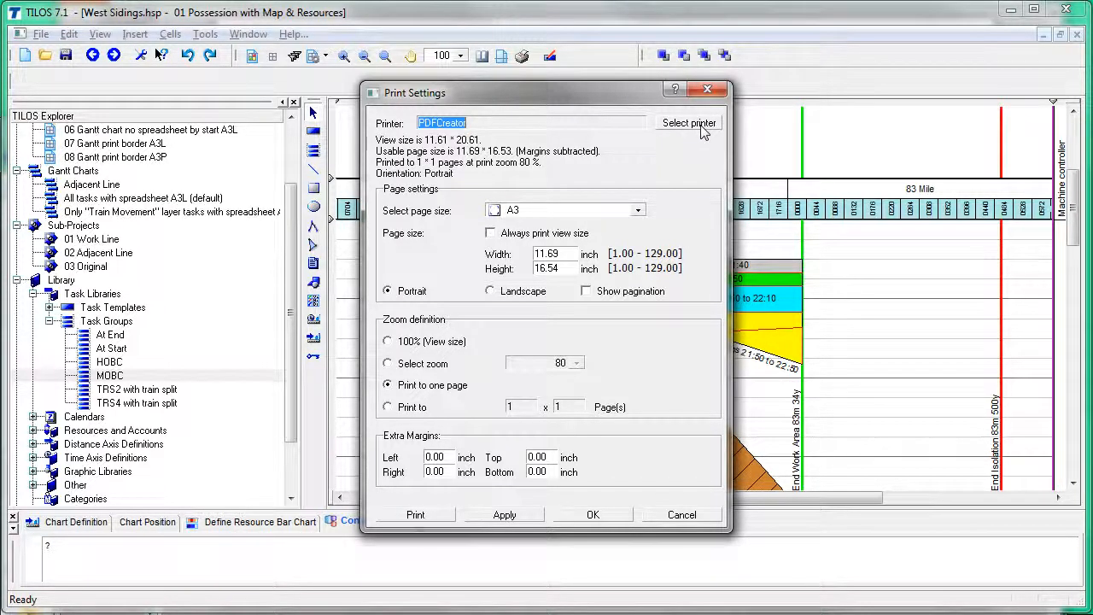
left_click(557, 211)
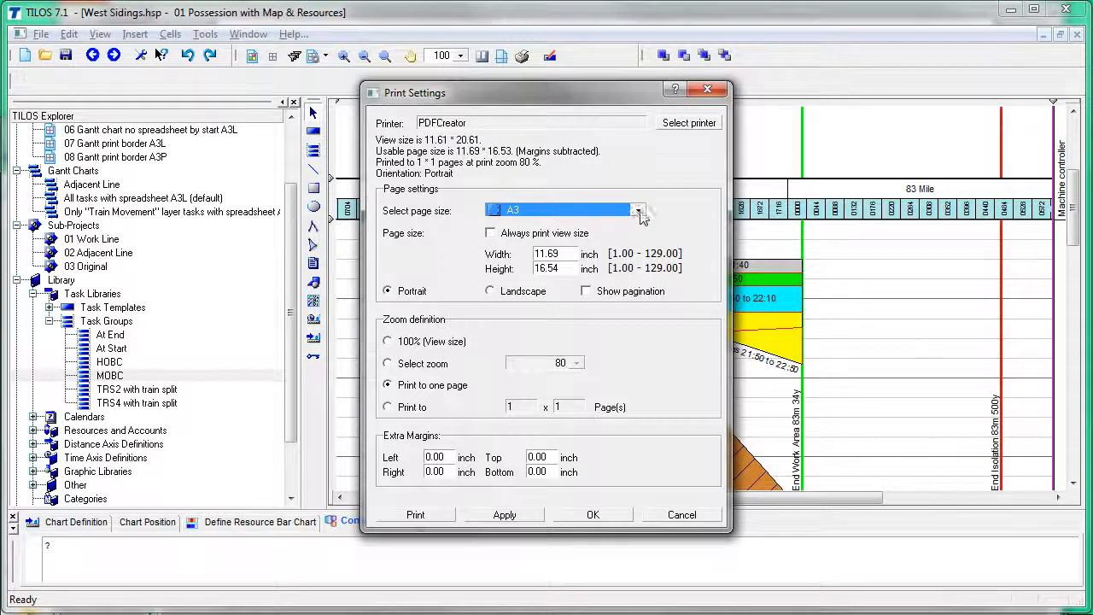
left_click(436, 292)
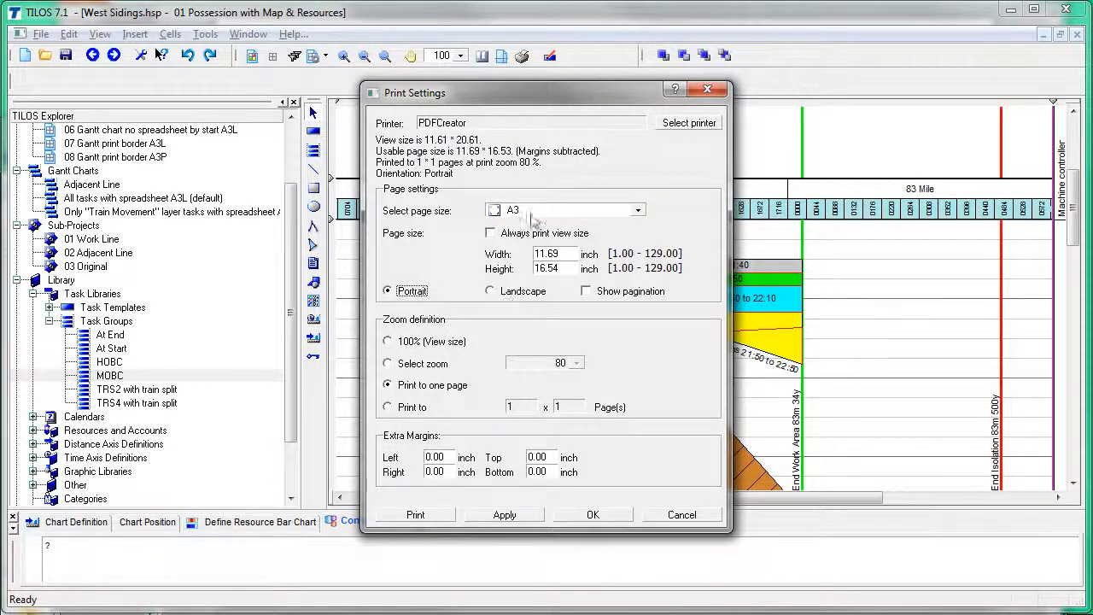
left_click(432, 387)
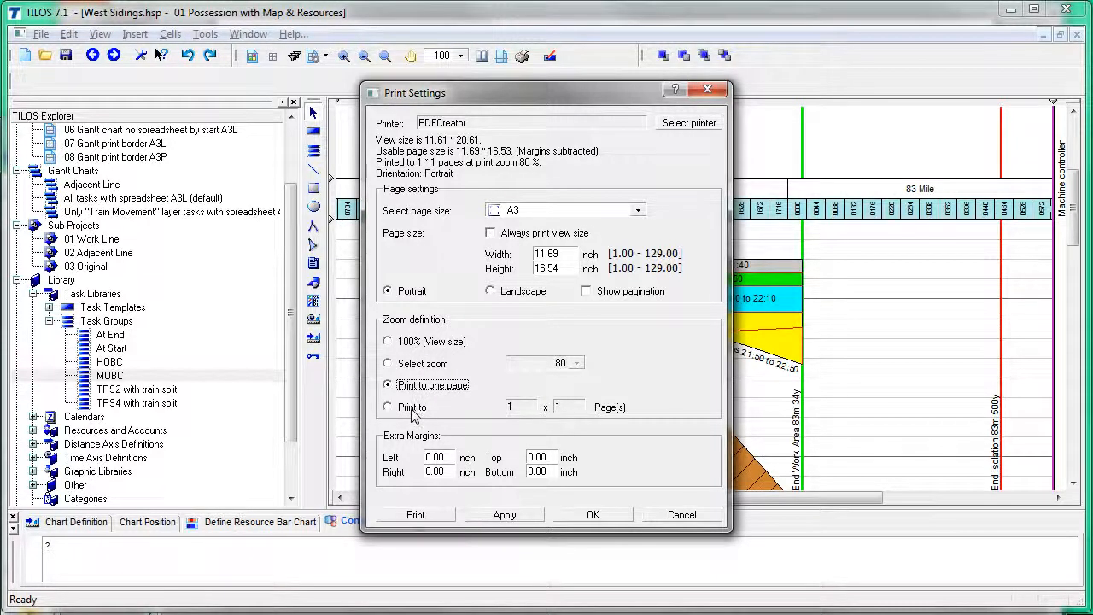
left_click(592, 516)
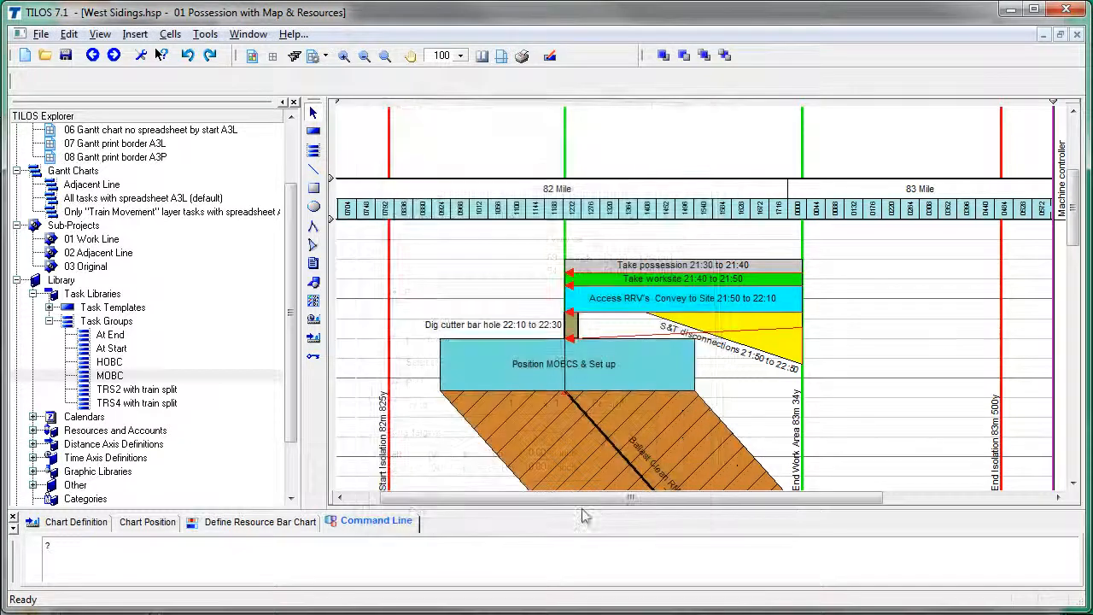
Step: Print the chart via PDFCreator to C:\Temp\West Sidings-01 Possession with.pdf, replacing the existing file
left_click(521, 56)
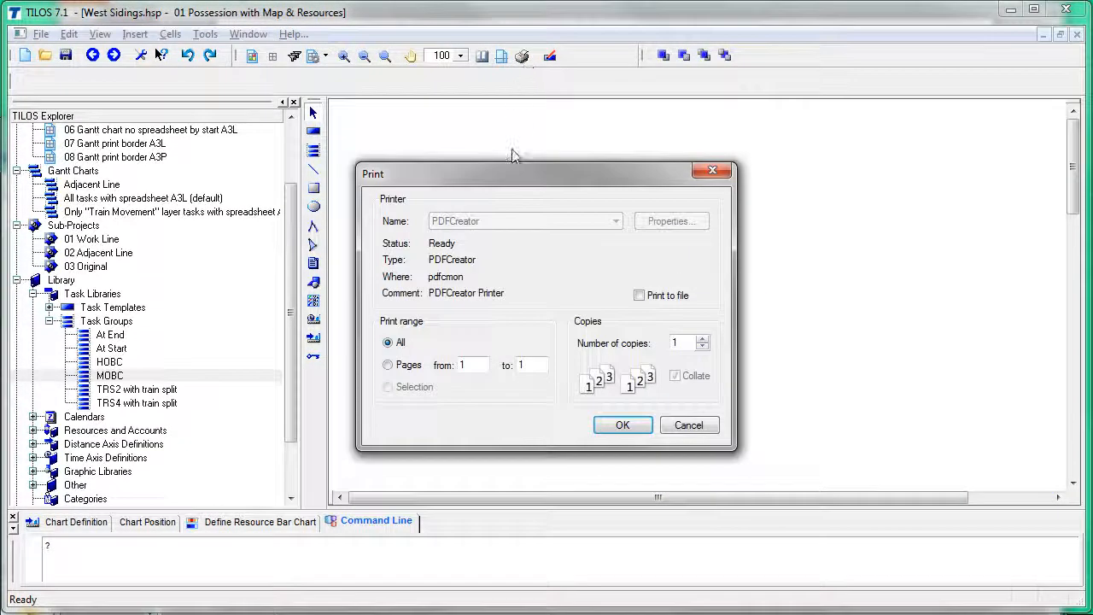
left_click(624, 425)
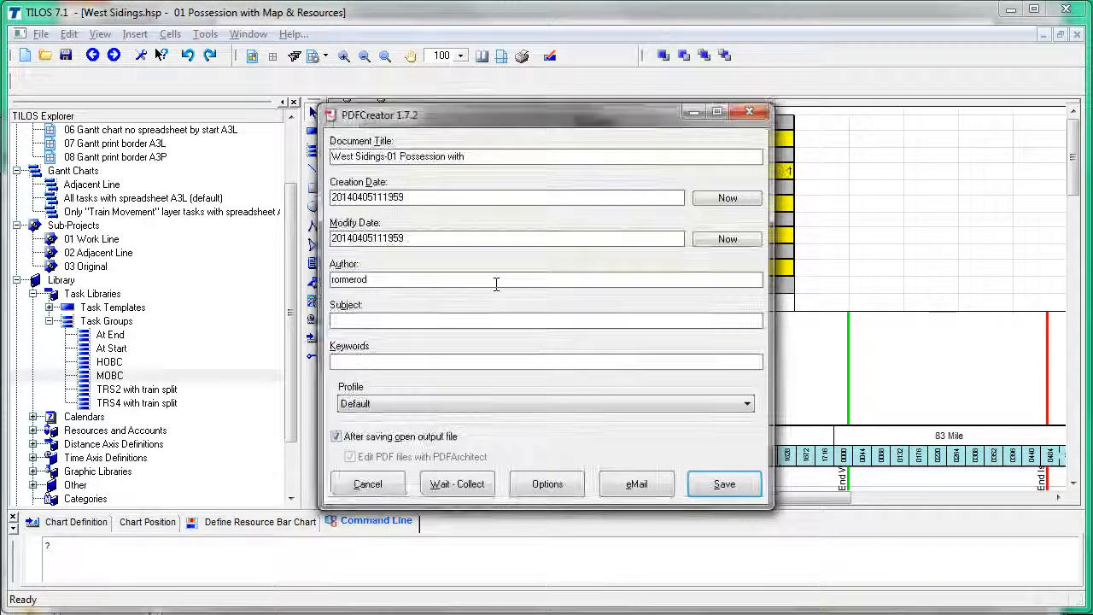
left_click(722, 485)
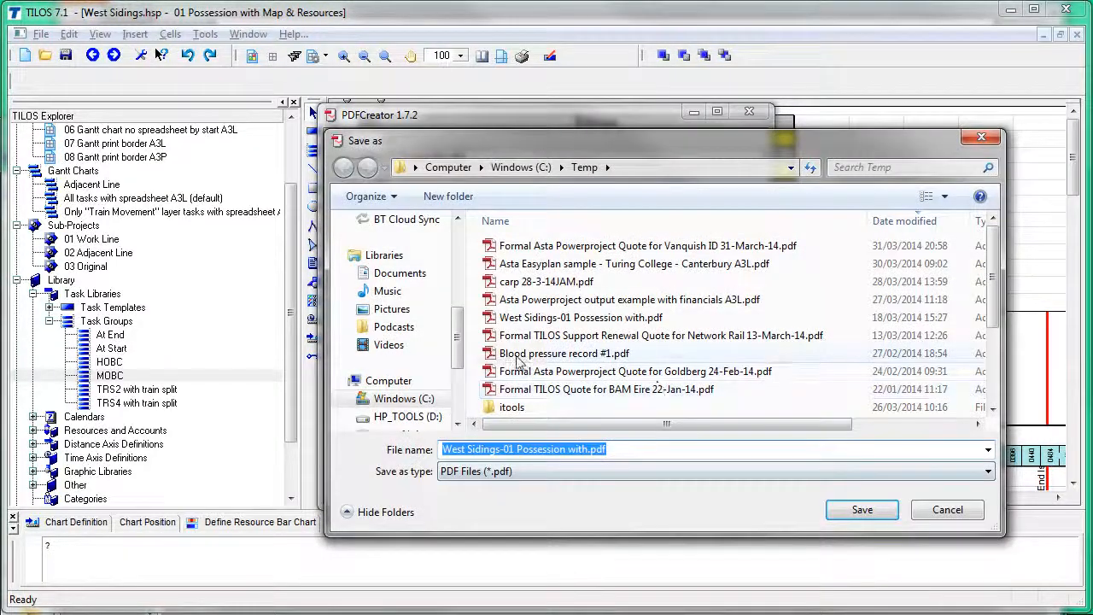
left_click(858, 510)
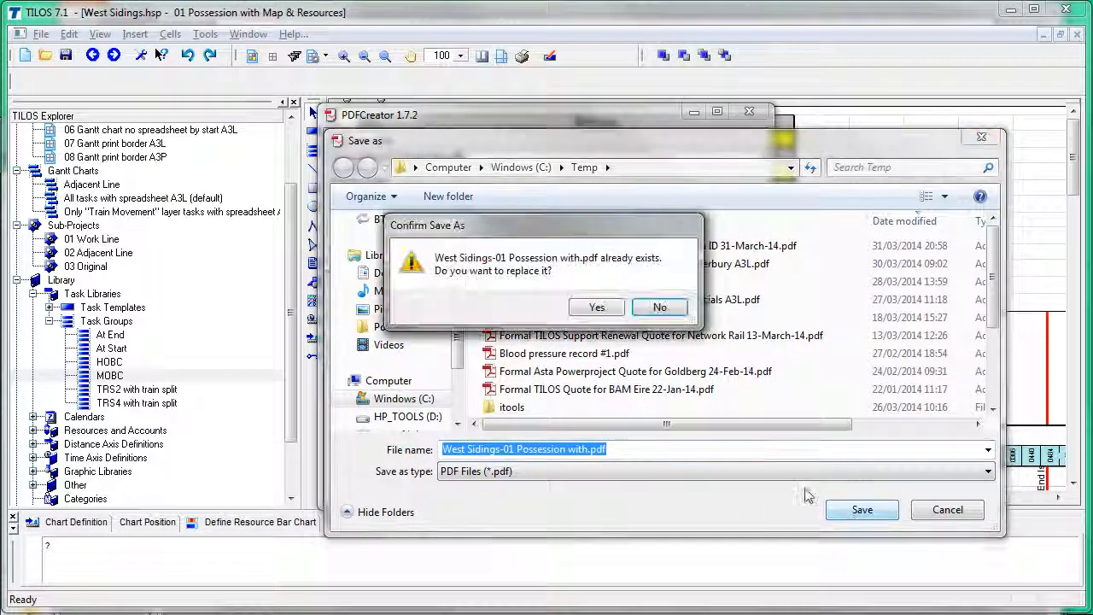
left_click(601, 307)
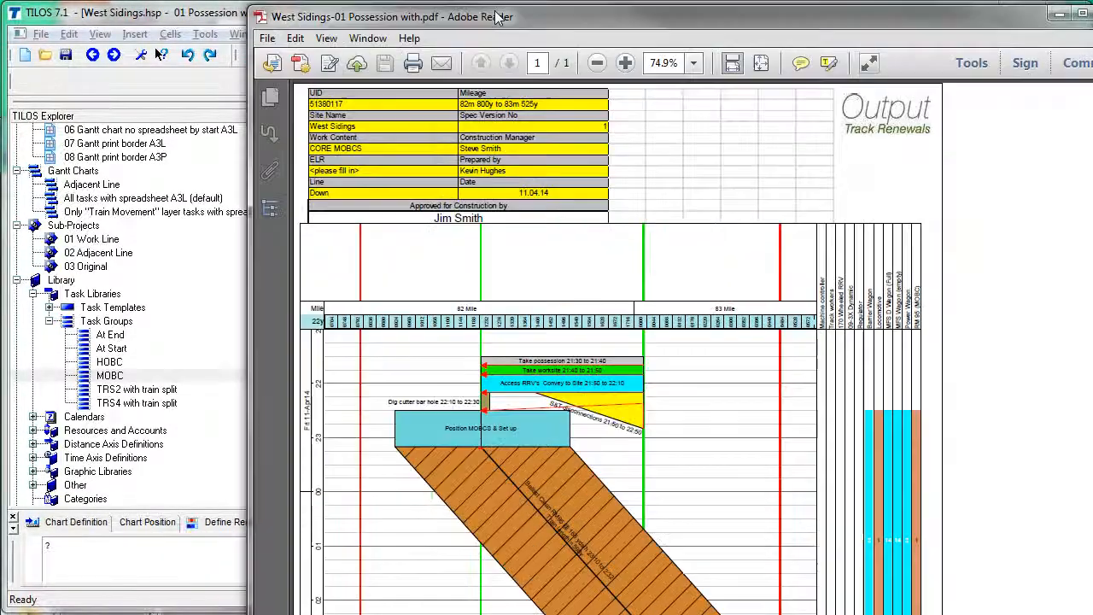
Step: Review the possession chart PDF in Adobe Reader, close it, and return to the PowerPoint checklist
left_click_drag(500, 17, 422, 23)
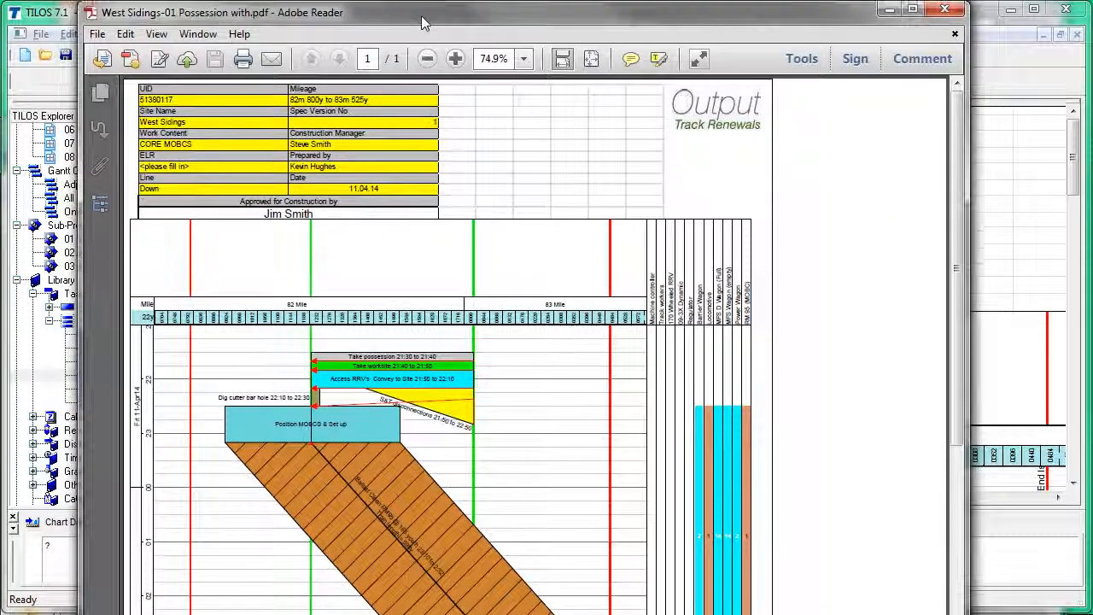
left_click_drag(958, 205, 960, 128)
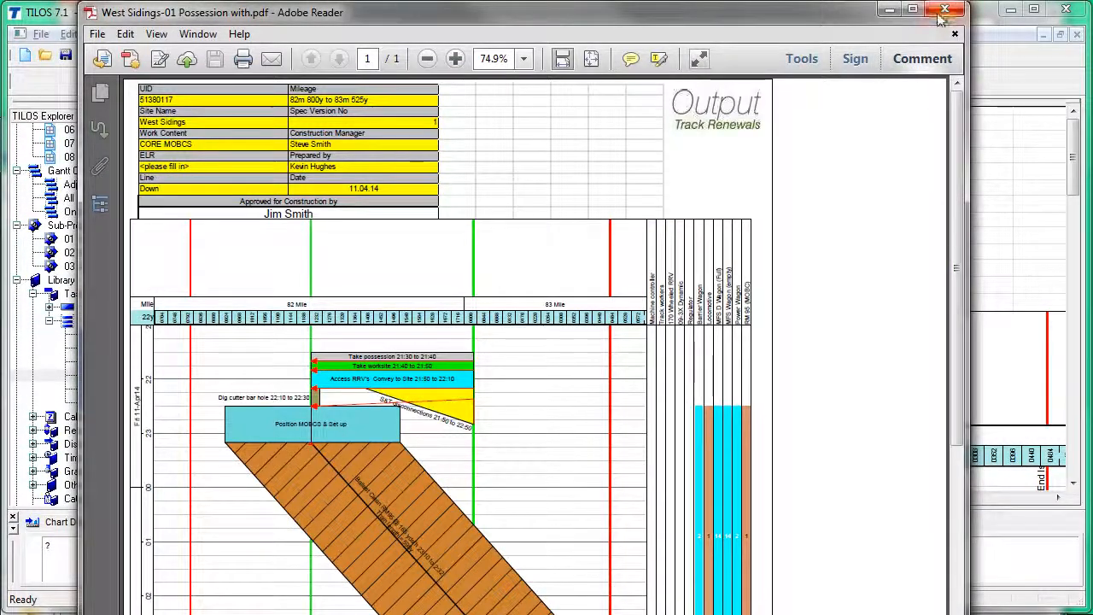
left_click(941, 12)
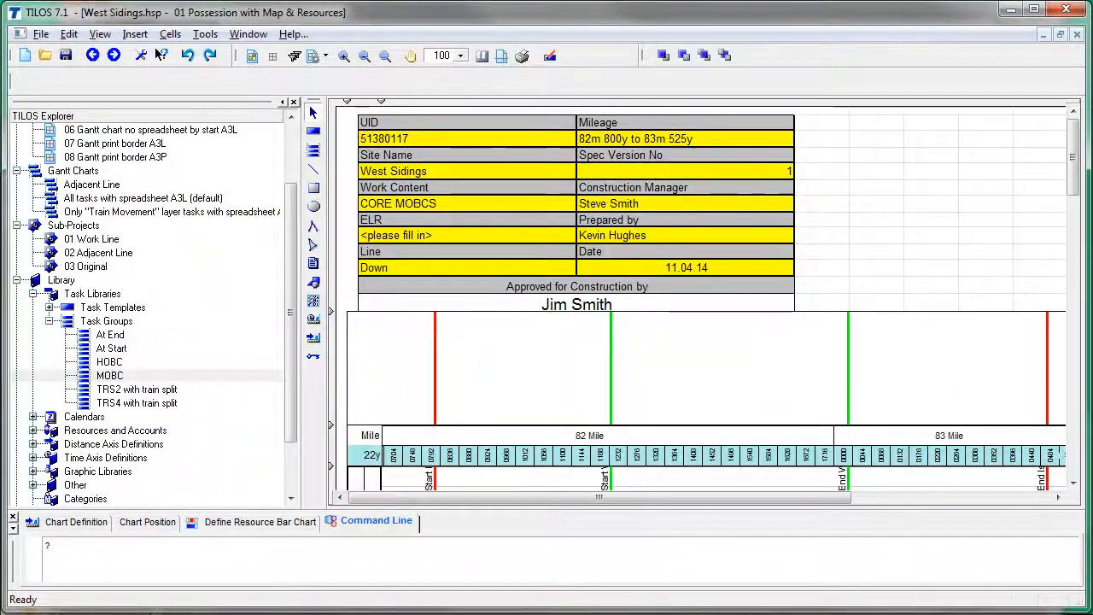
key("alt+Tab")
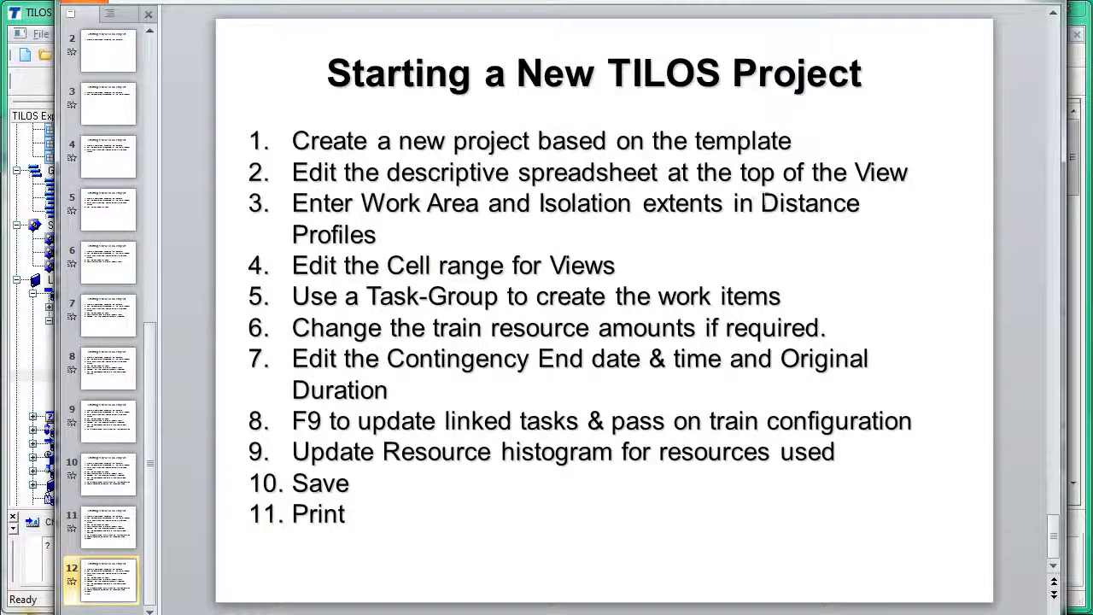